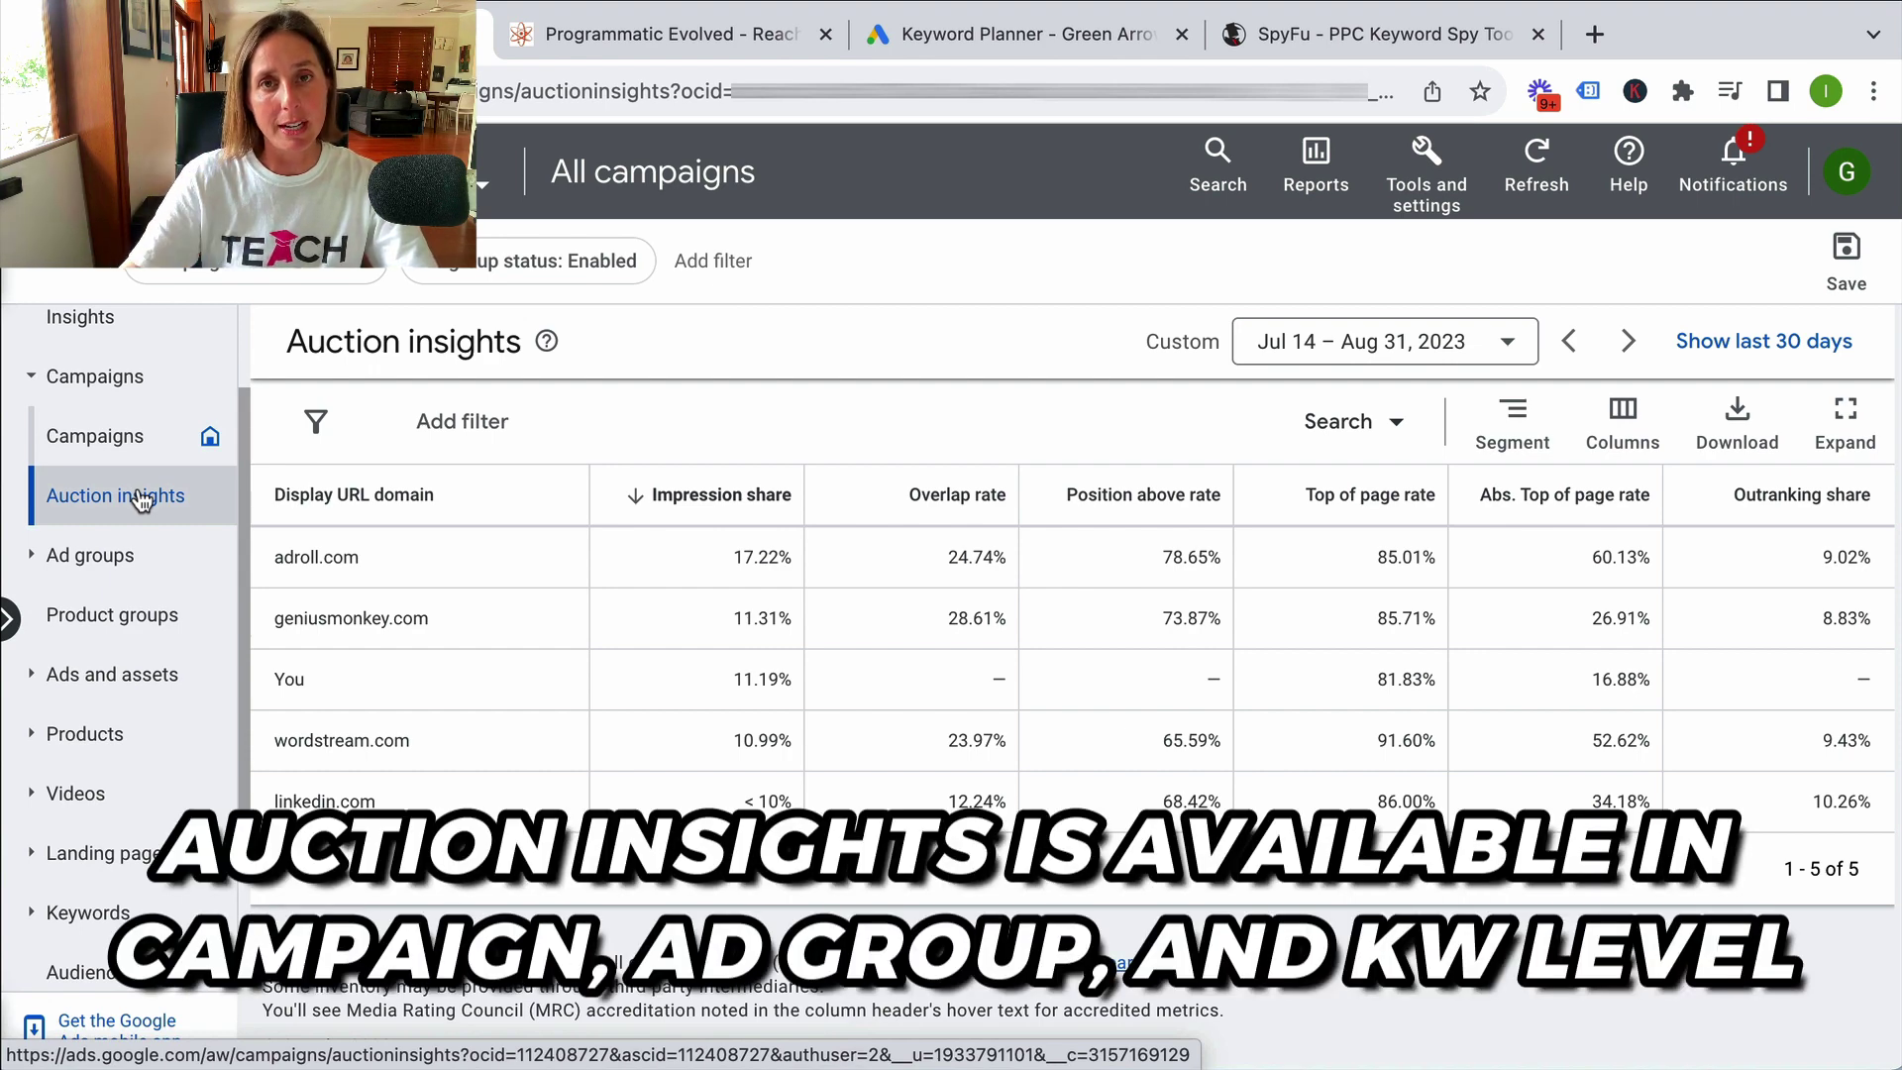
scroll(142, 501, down, 2)
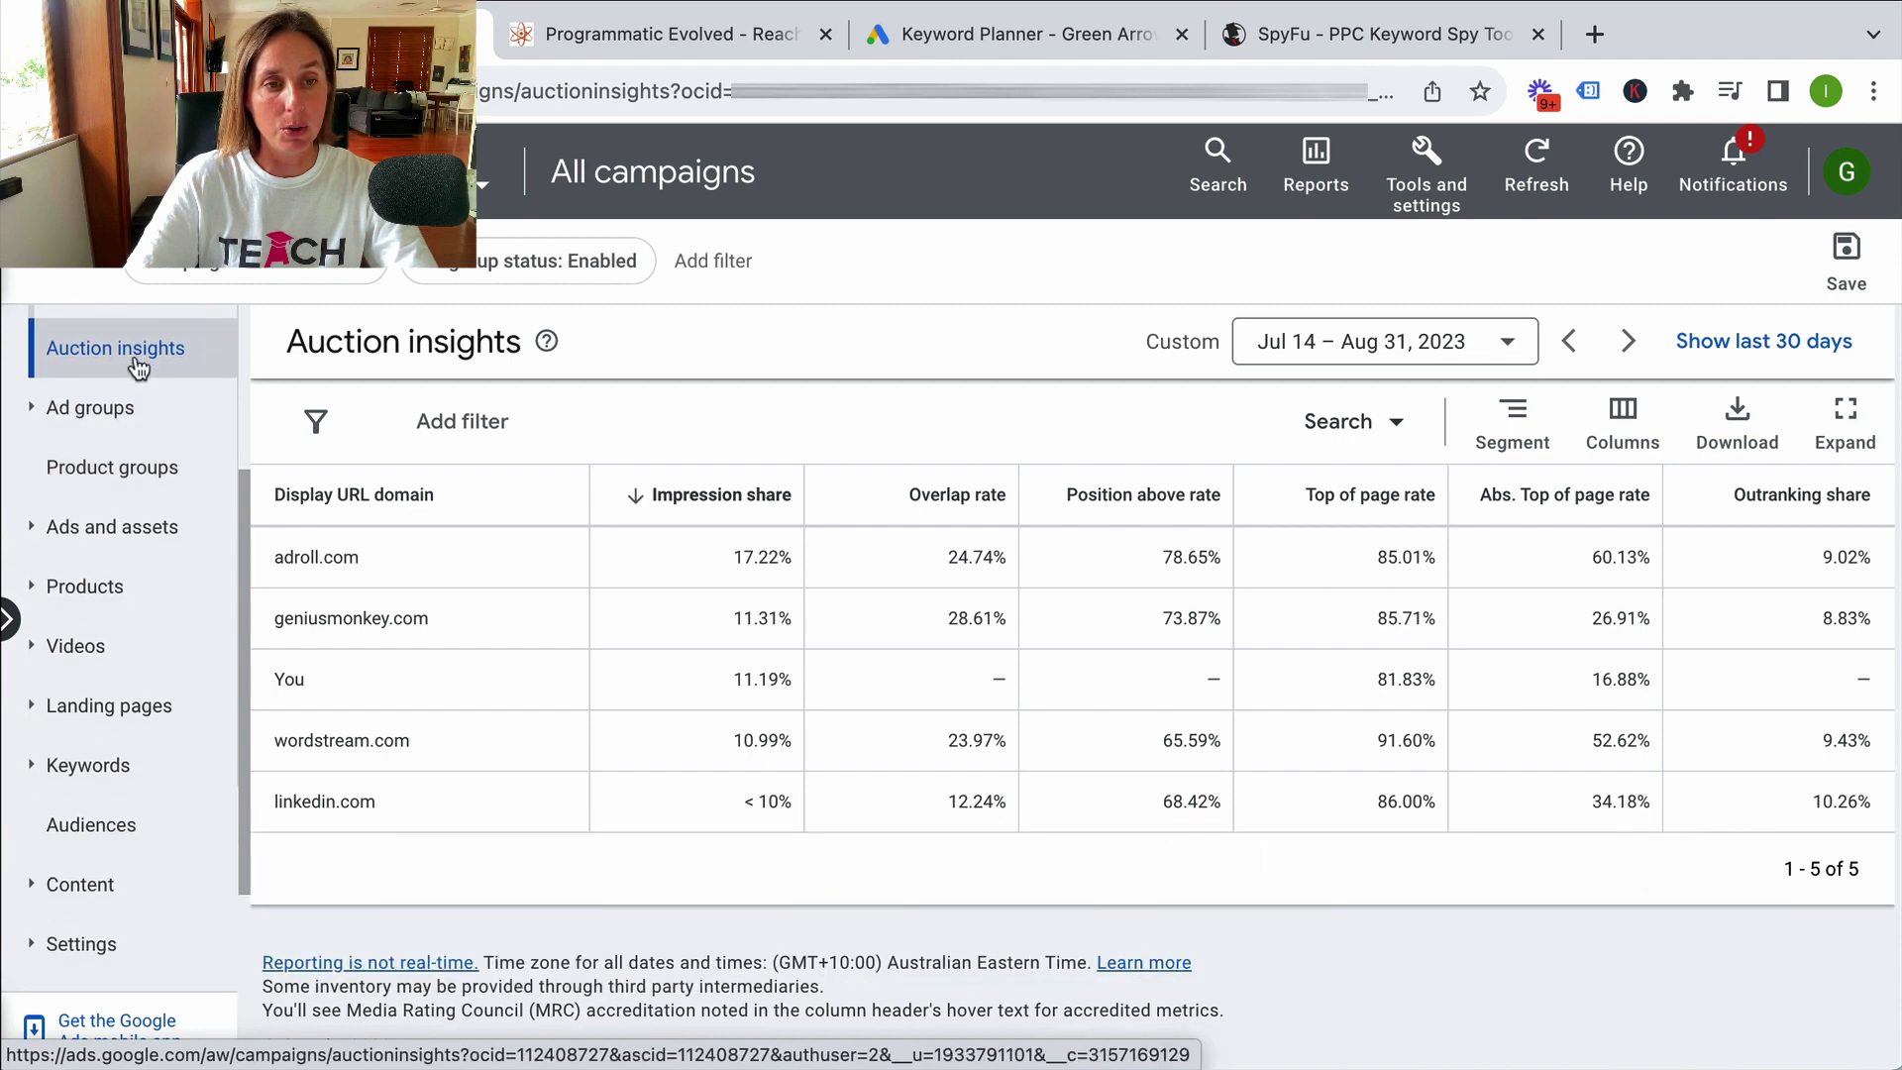
click(33, 414)
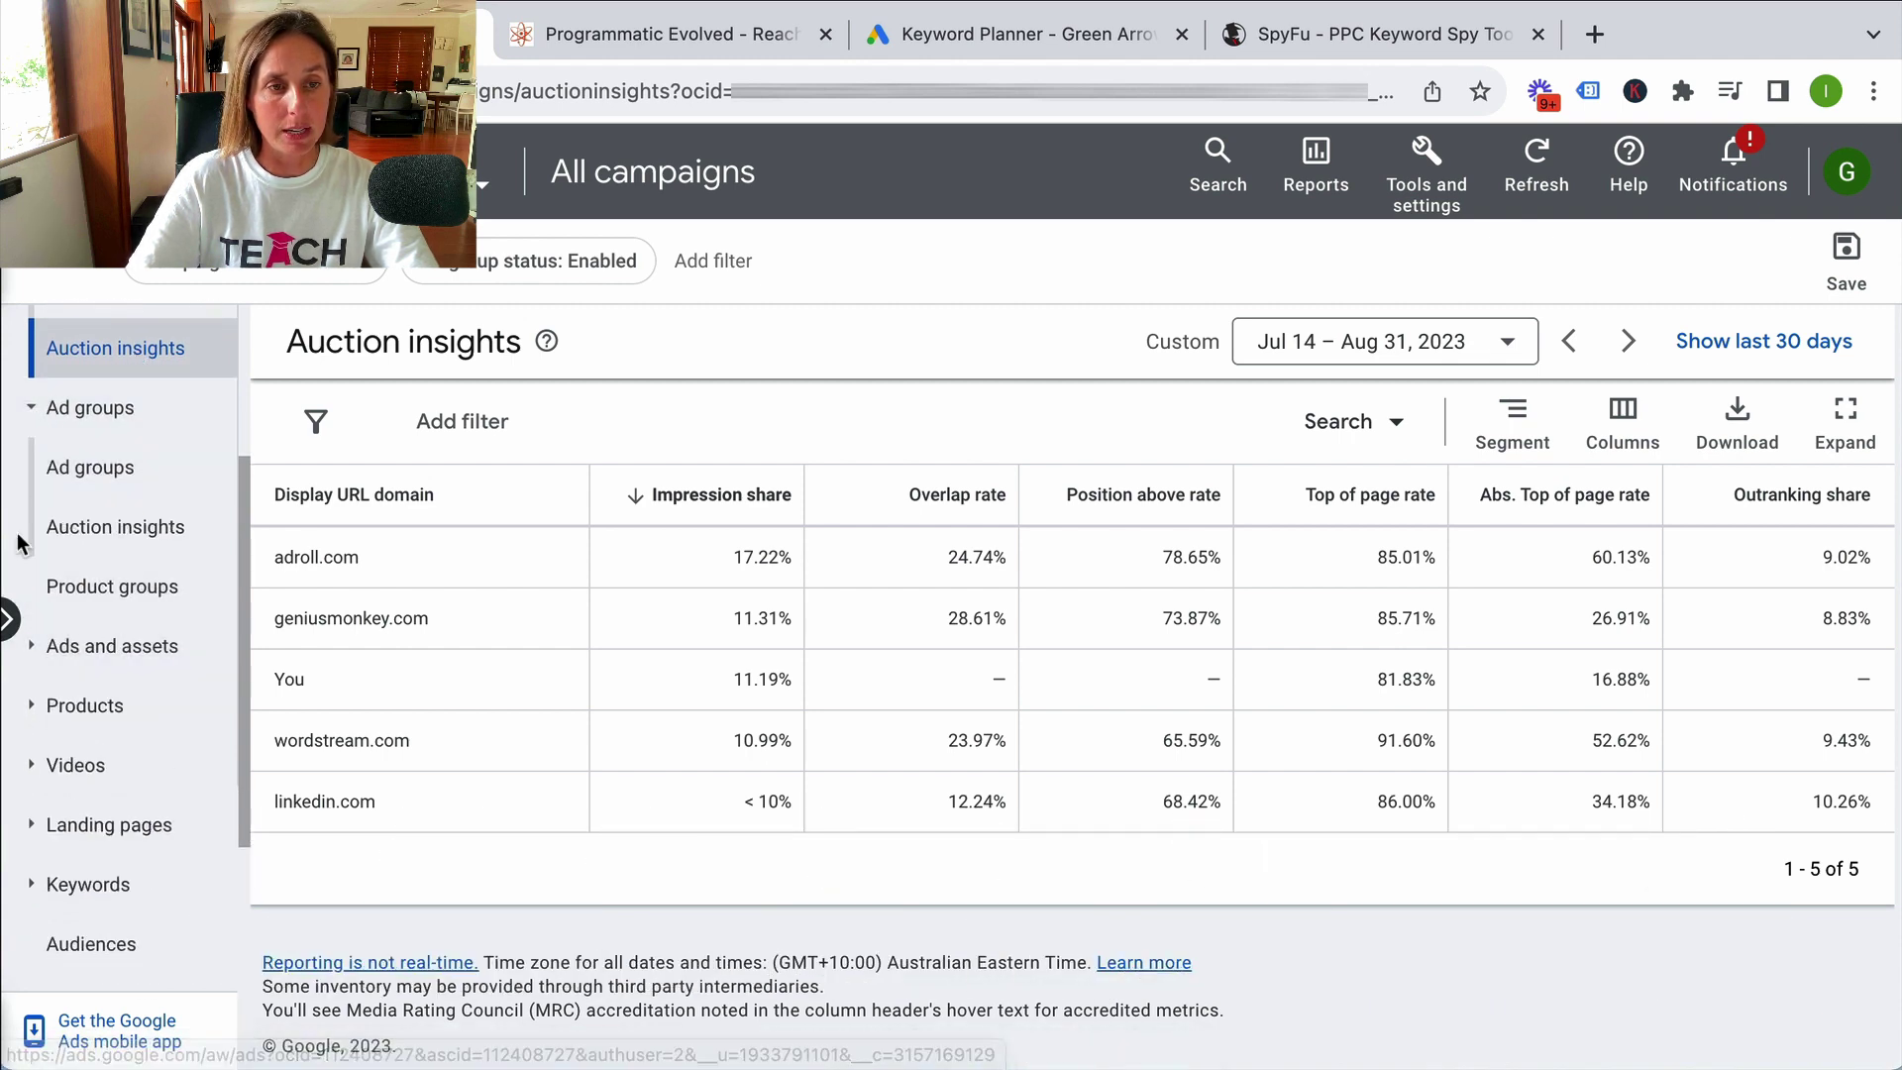
click(43, 883)
scroll(67, 797, down, 4)
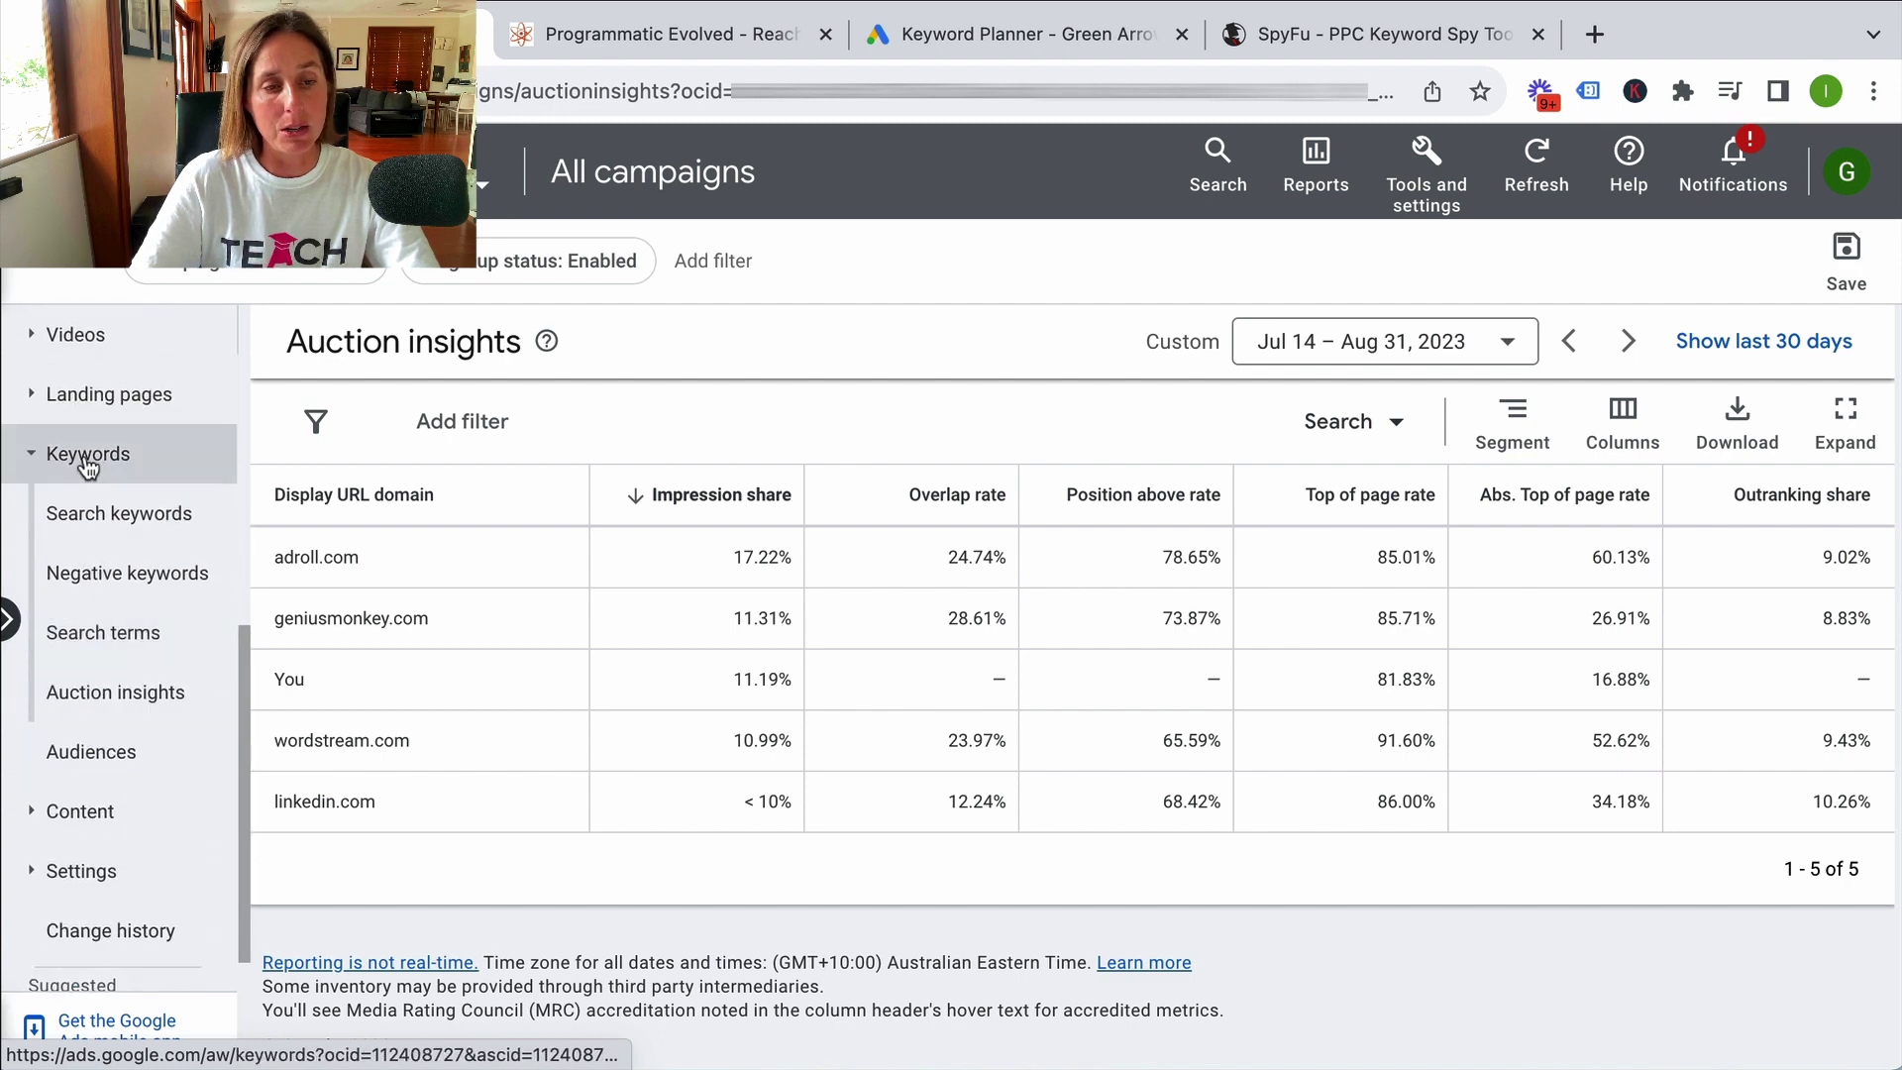
click(112, 693)
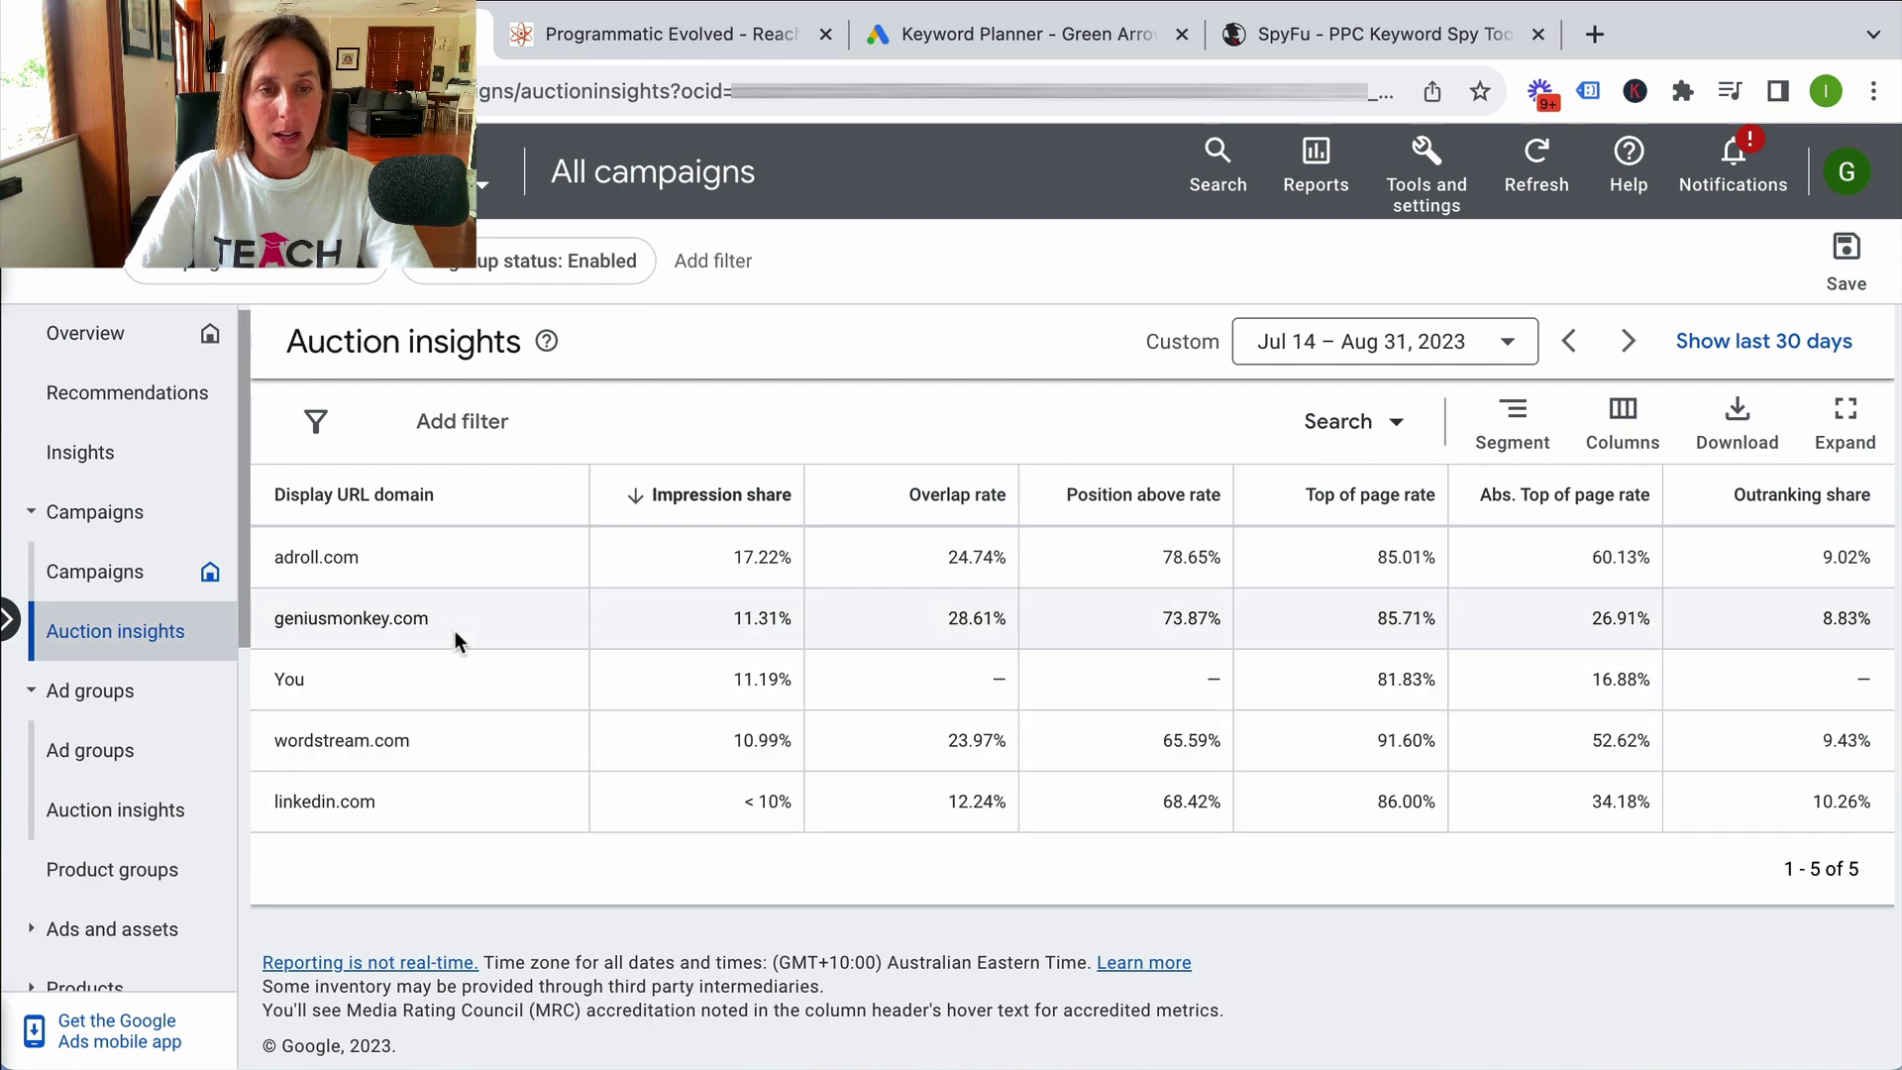
drag(270, 680, 1720, 695)
click(1748, 696)
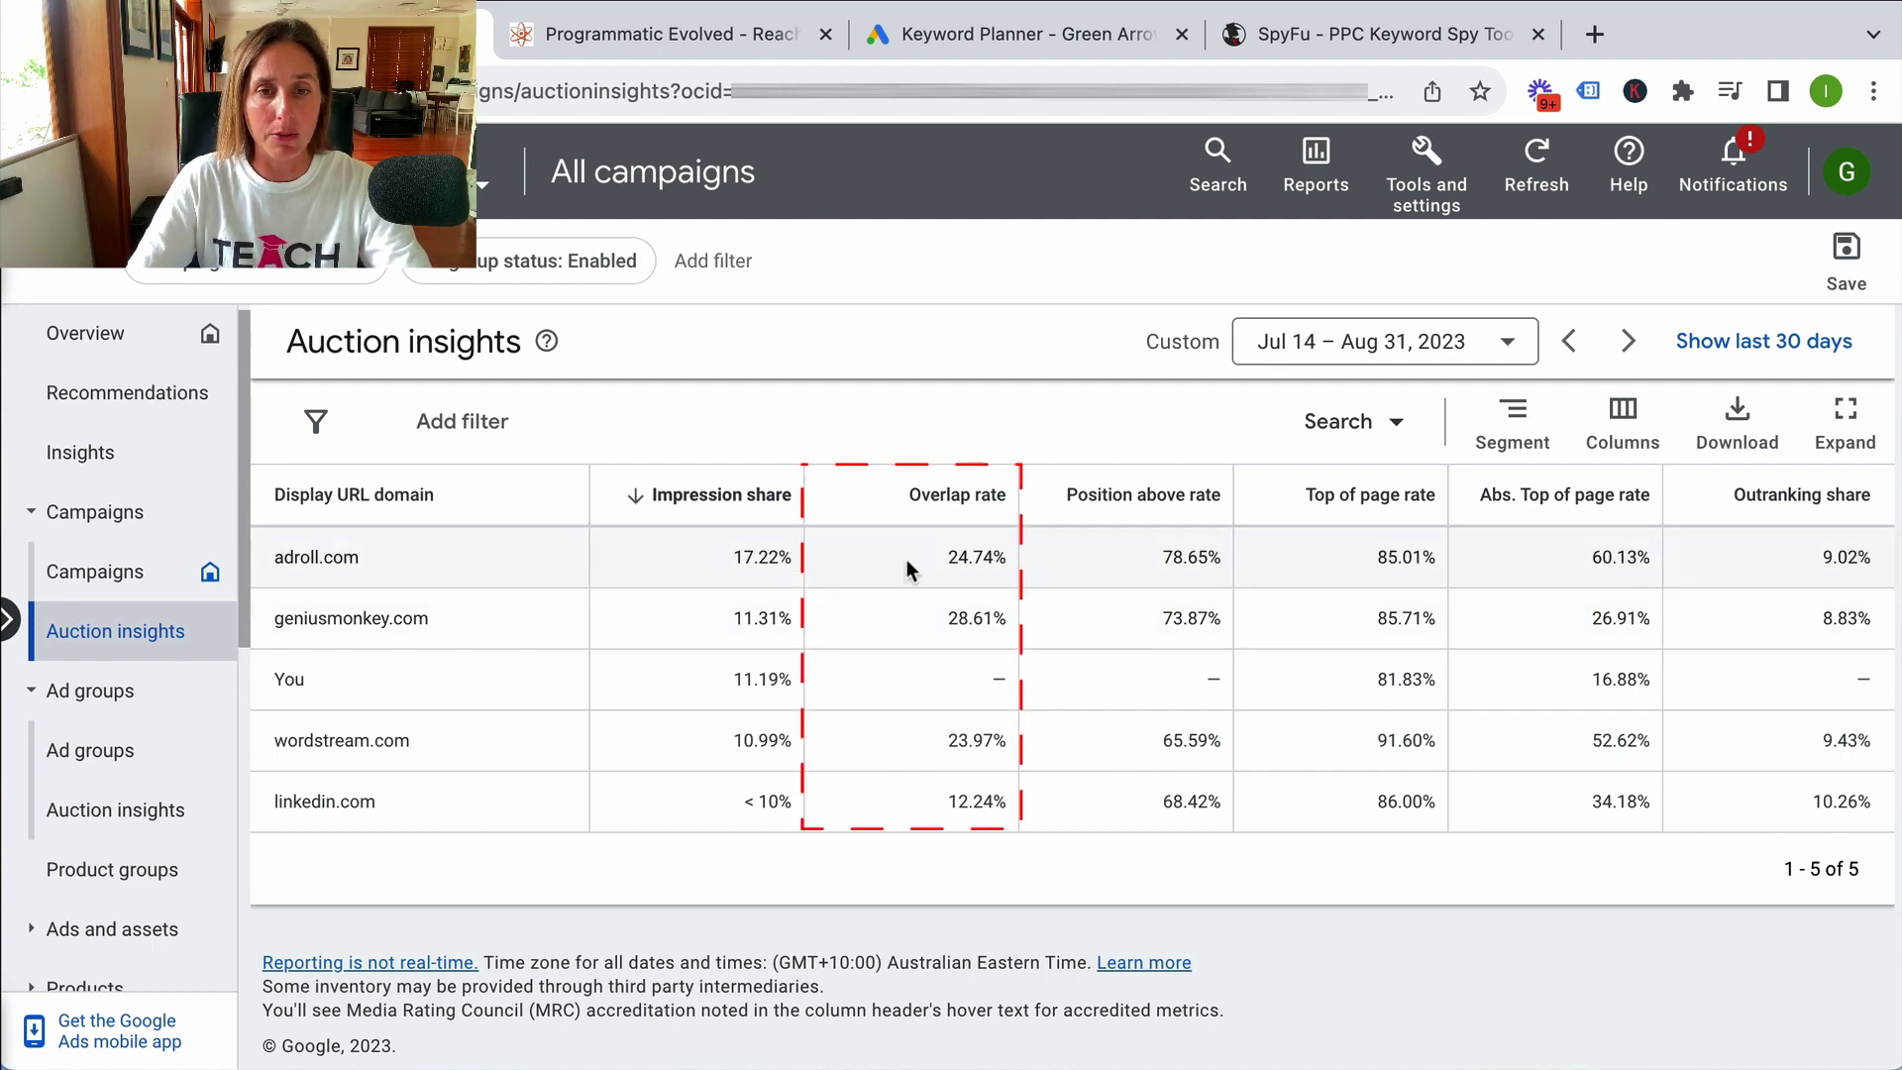
mouse_move(938, 507)
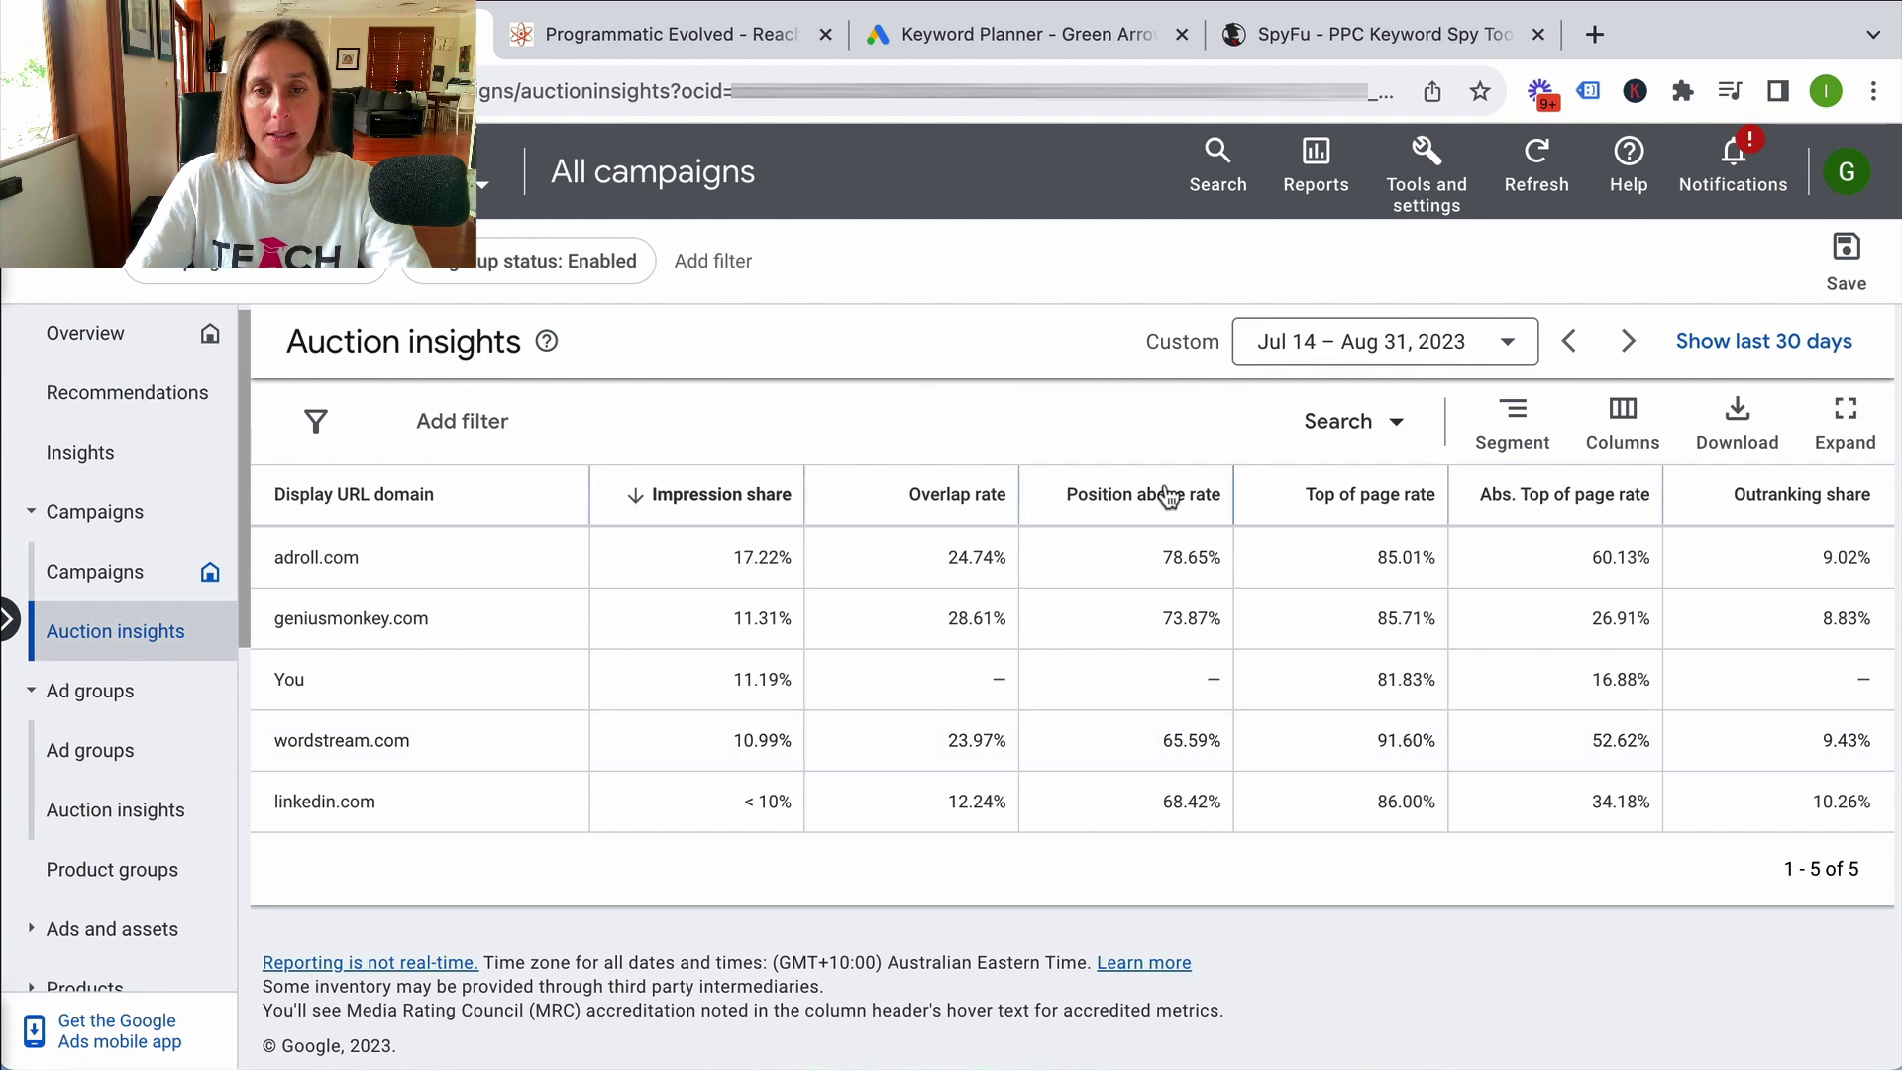
mouse_move(1155, 500)
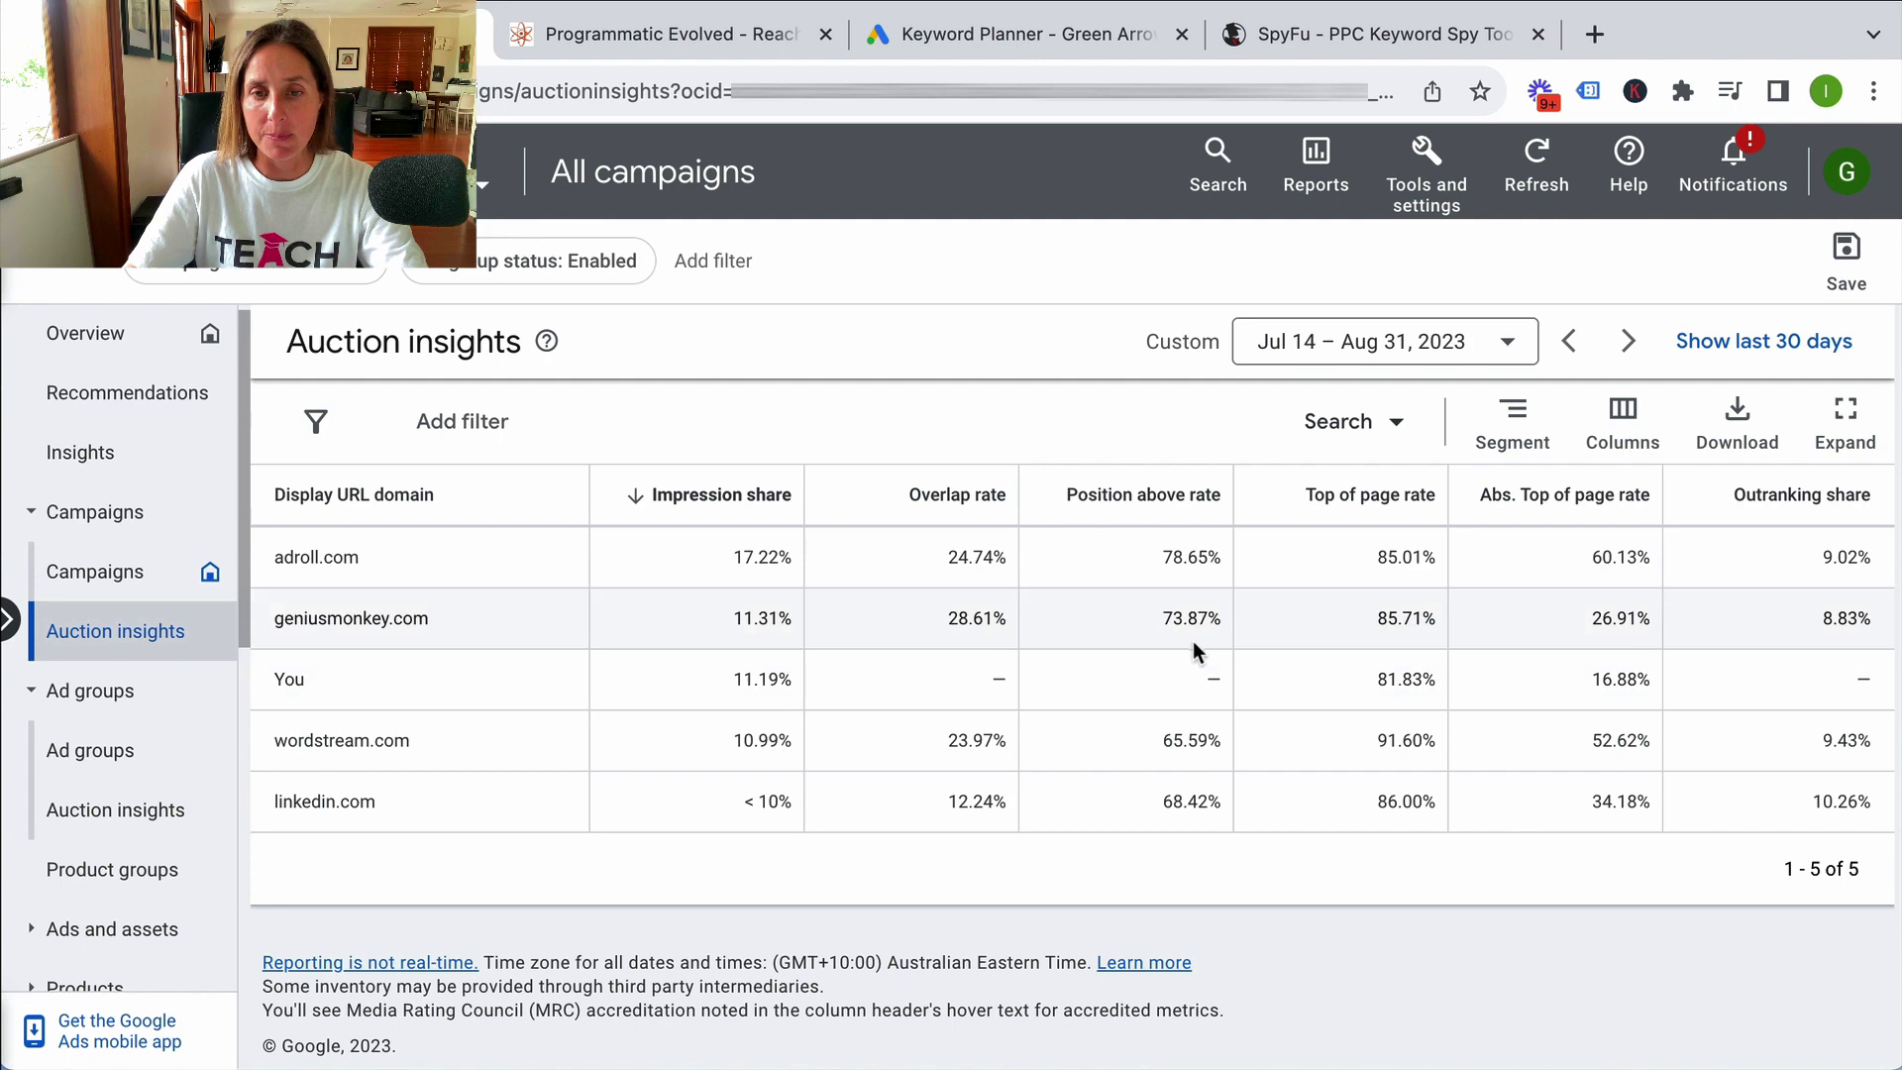
drag(1163, 618, 1190, 626)
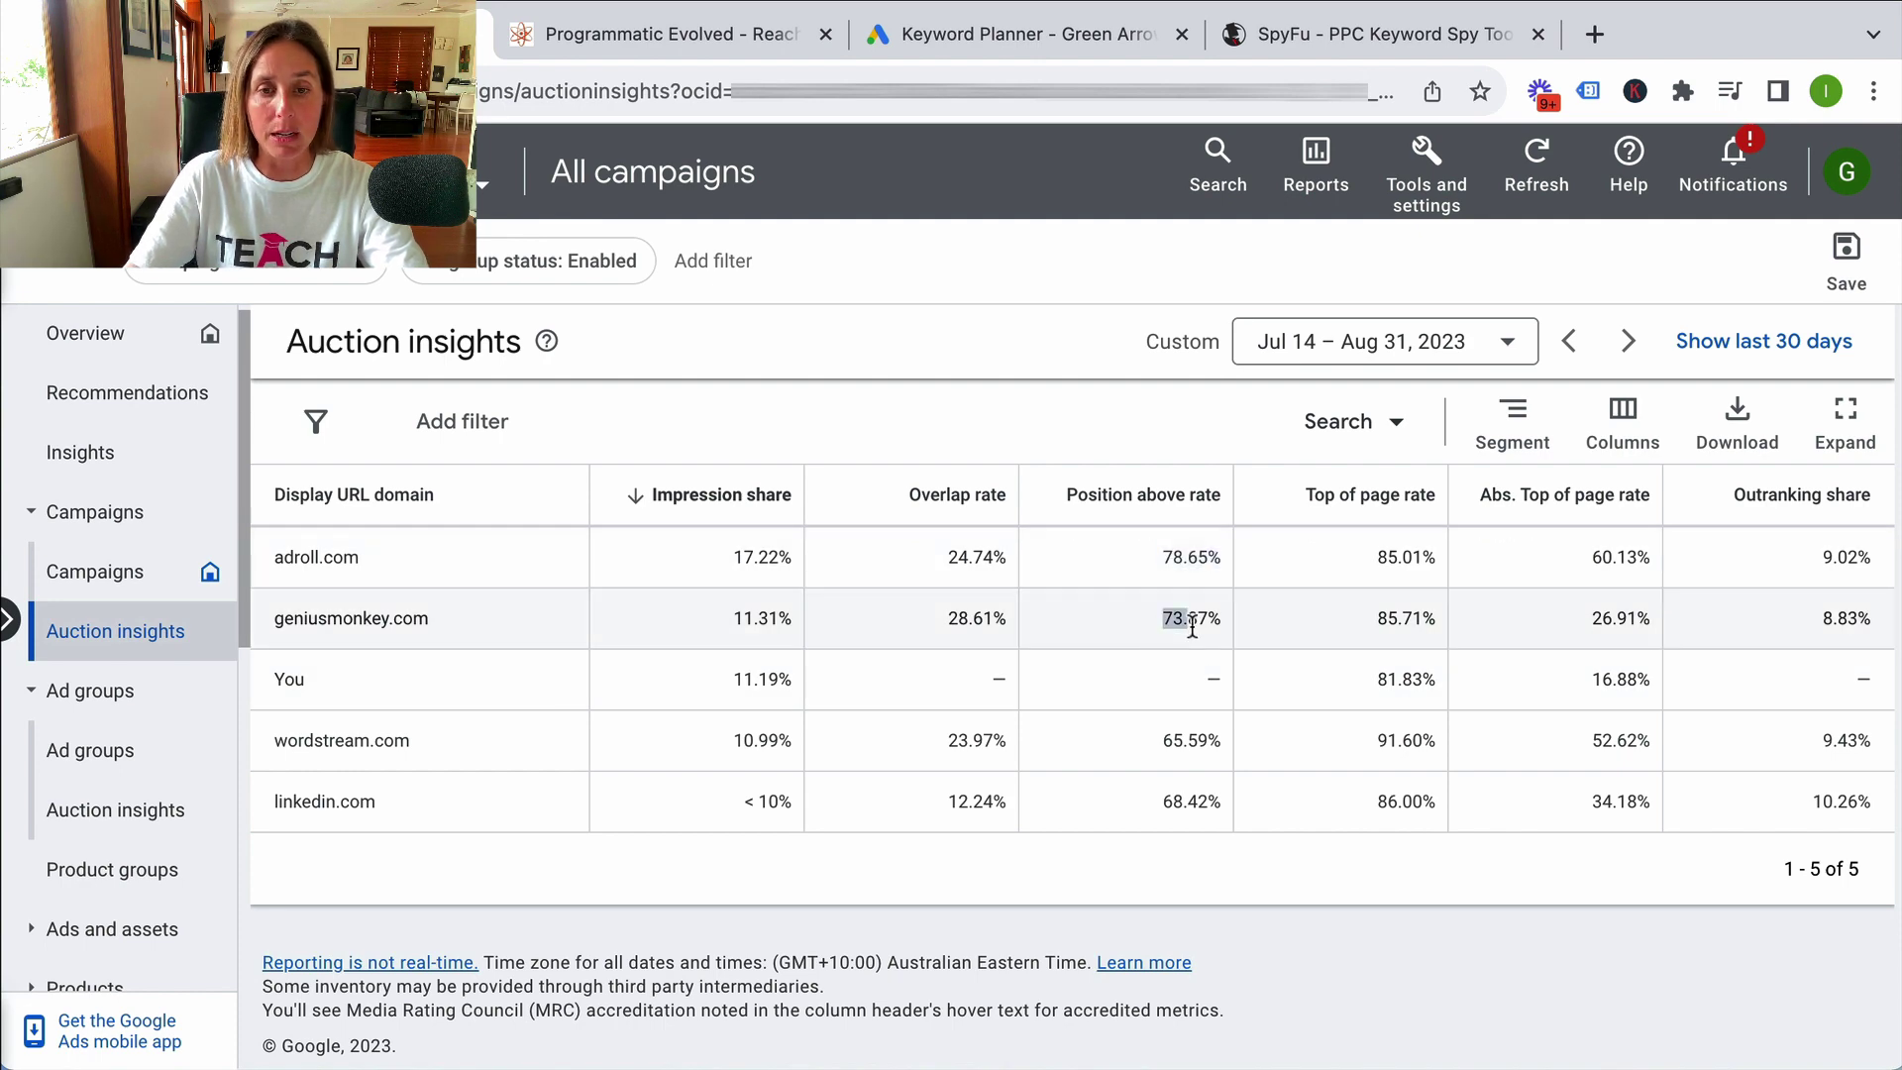
click(1192, 626)
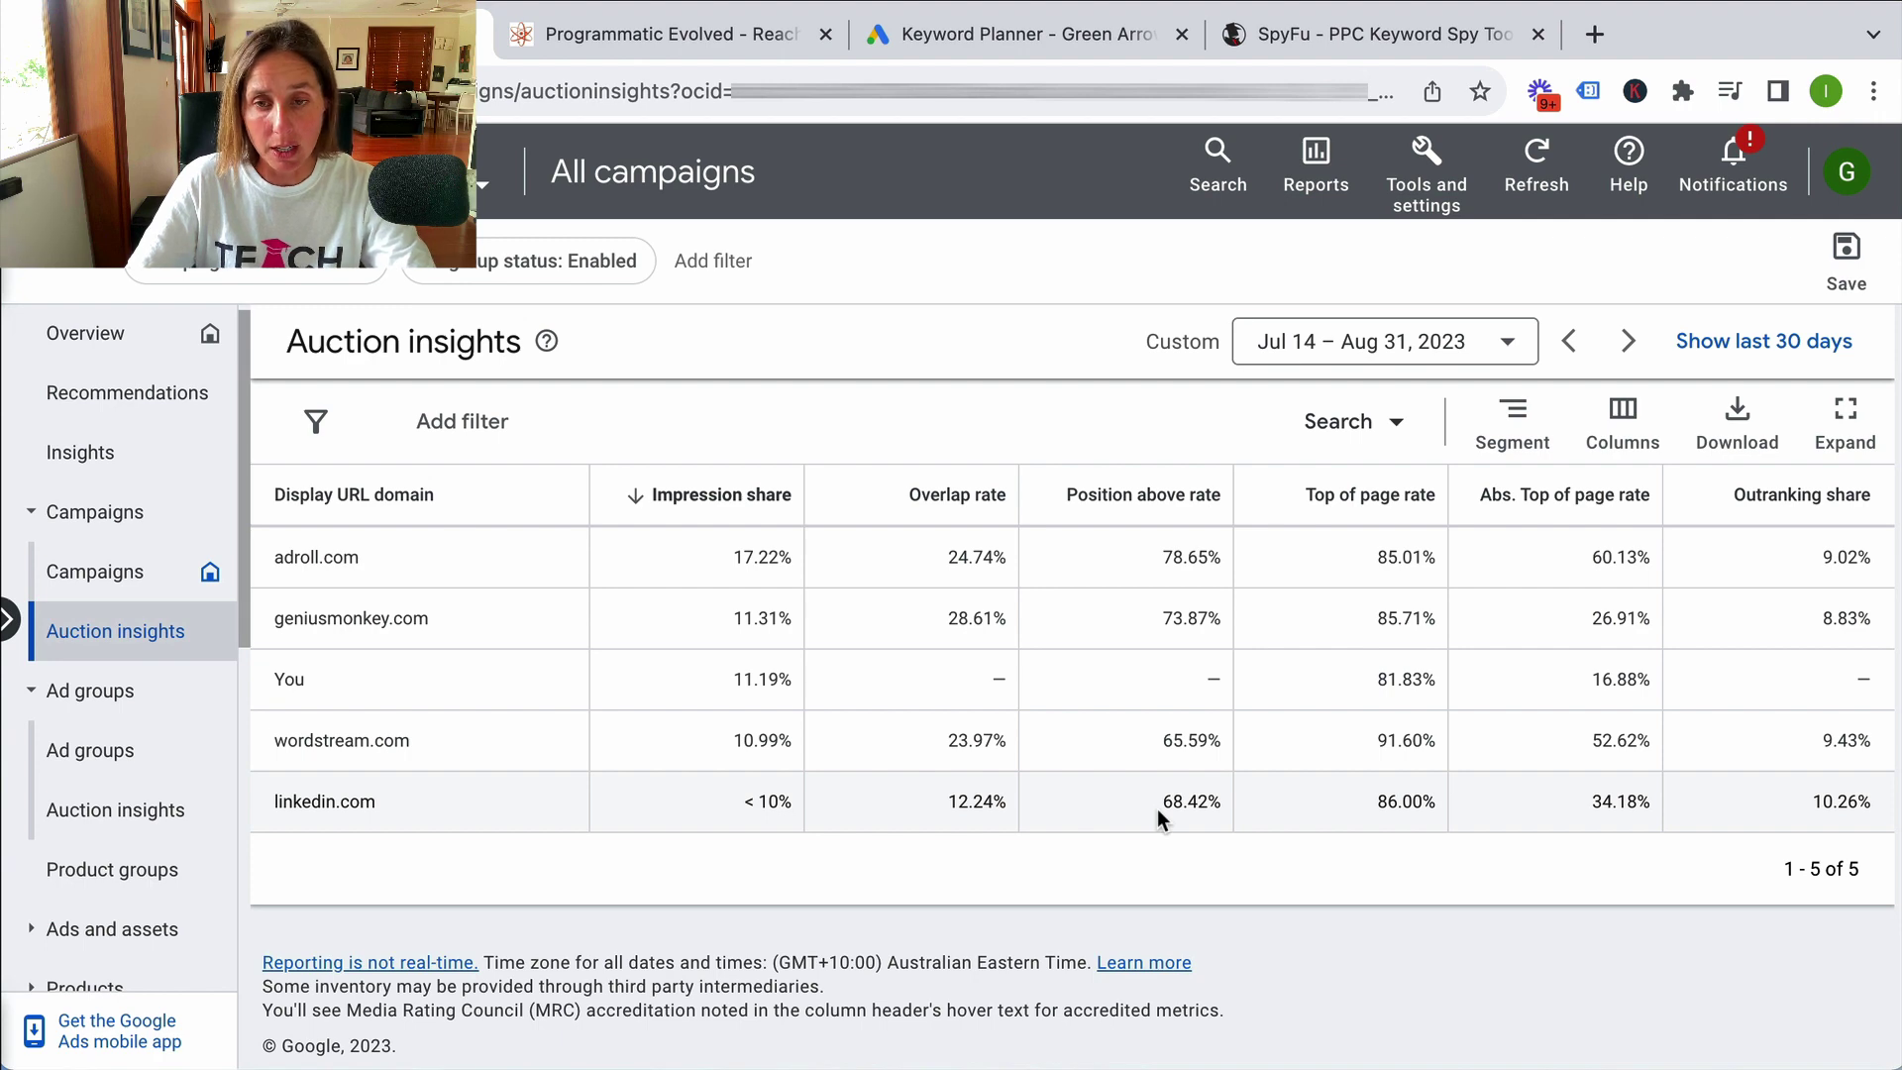
mouse_move(1317, 508)
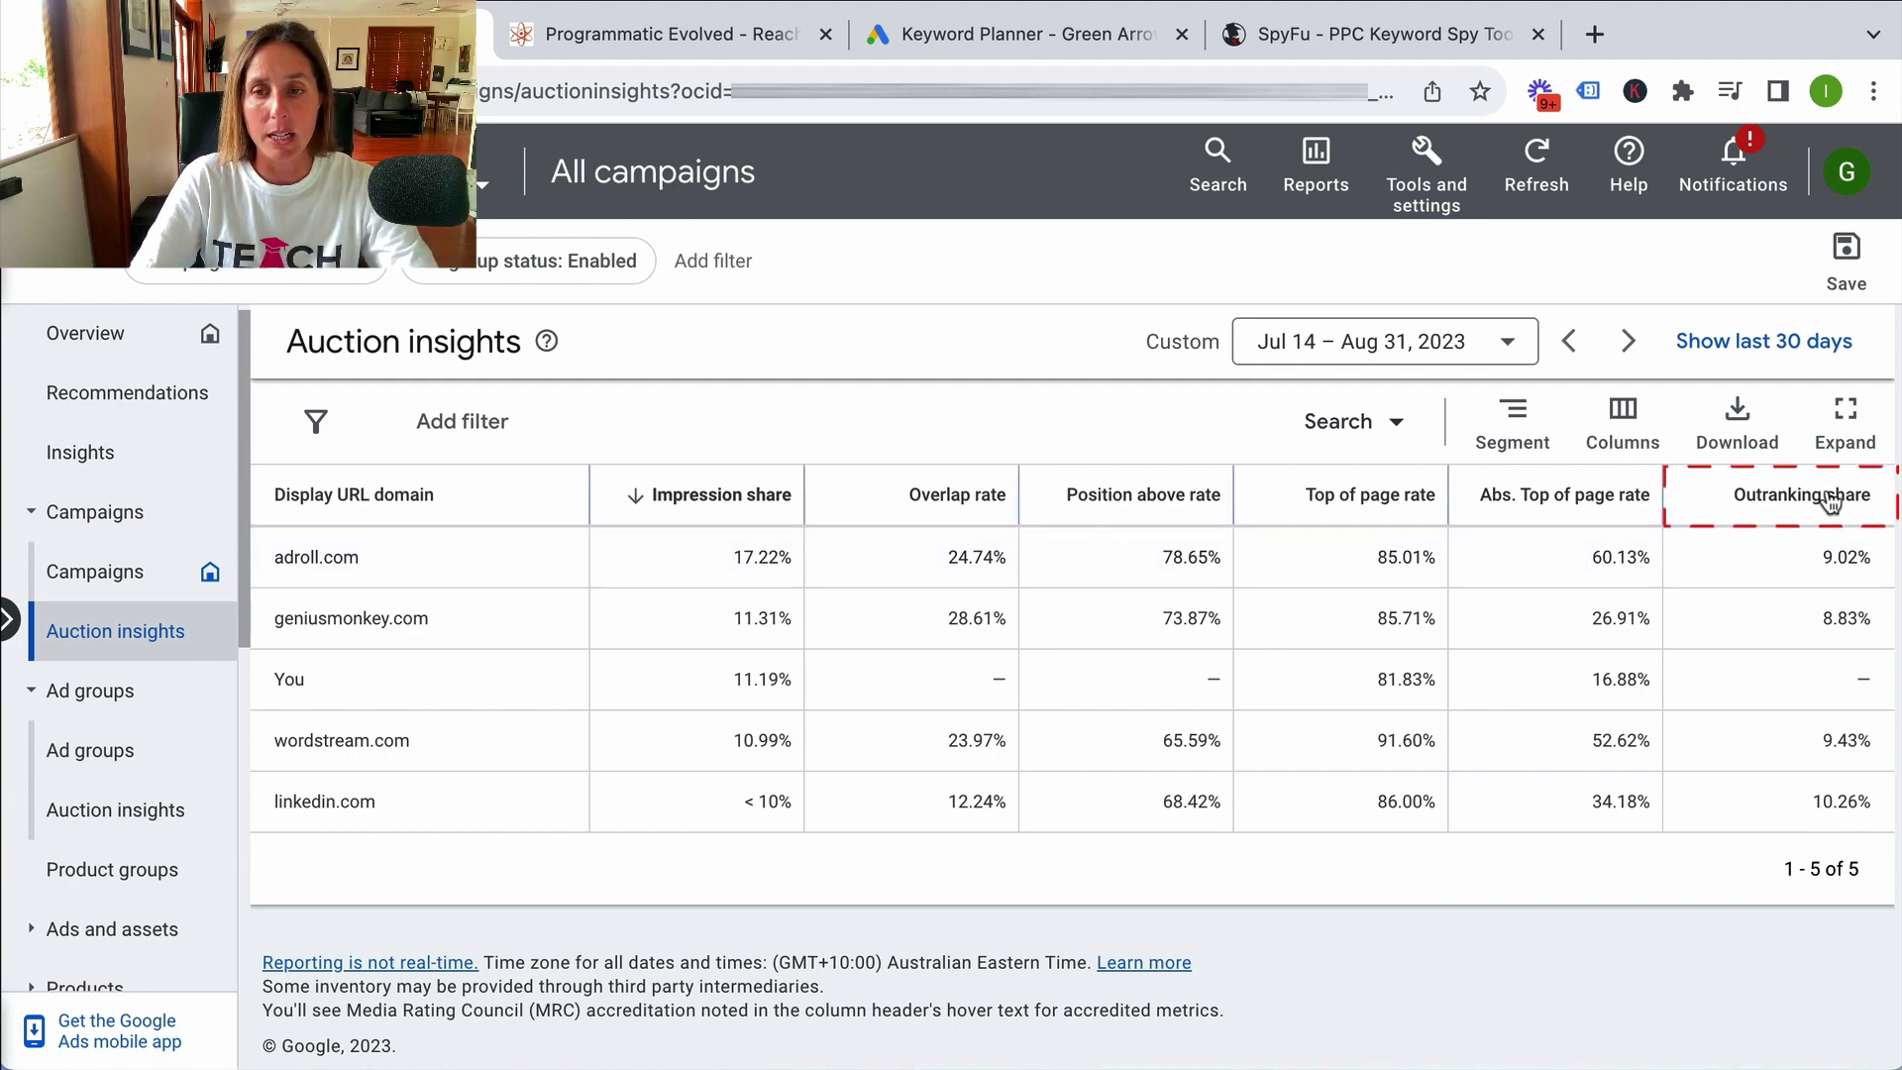
Highlight geniusmonkey.com in the Auction insights table, then bring up its Programmatic Evolved page.
mouse_move(1829, 502)
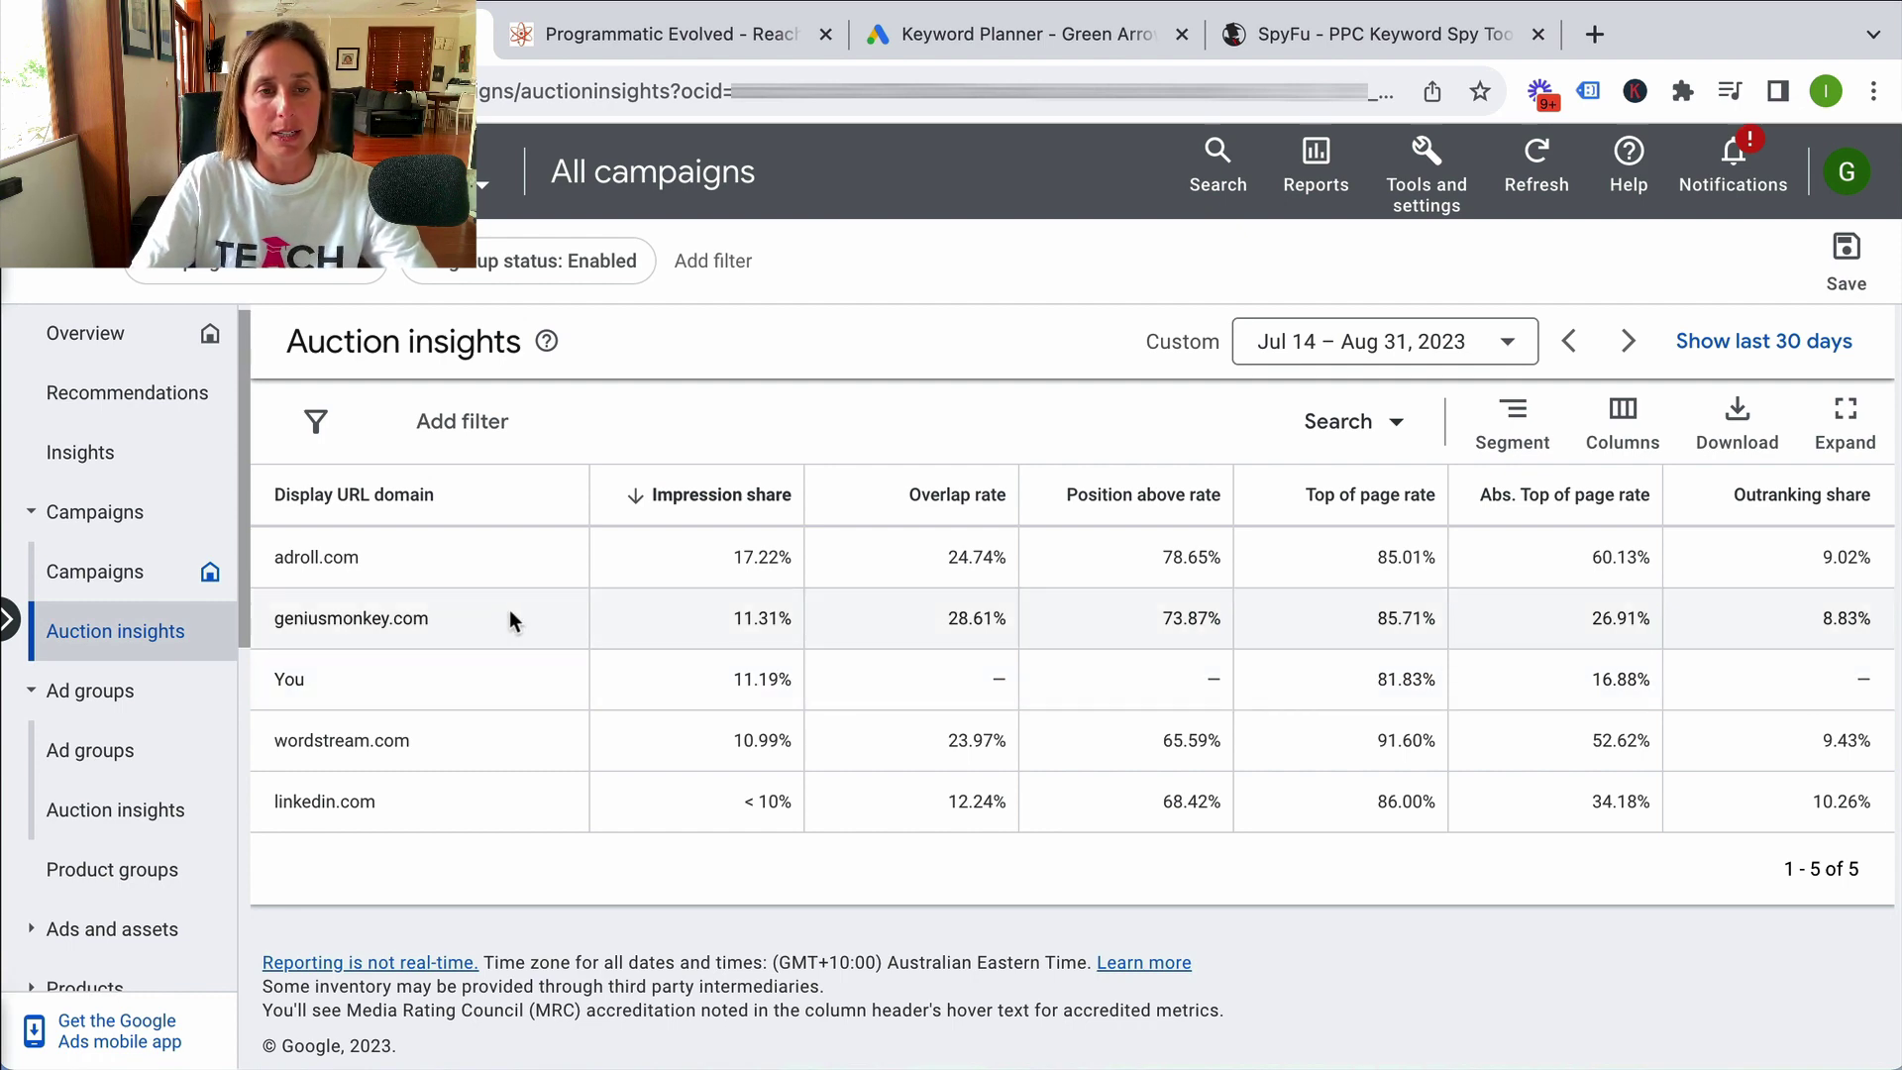
drag(449, 616, 315, 620)
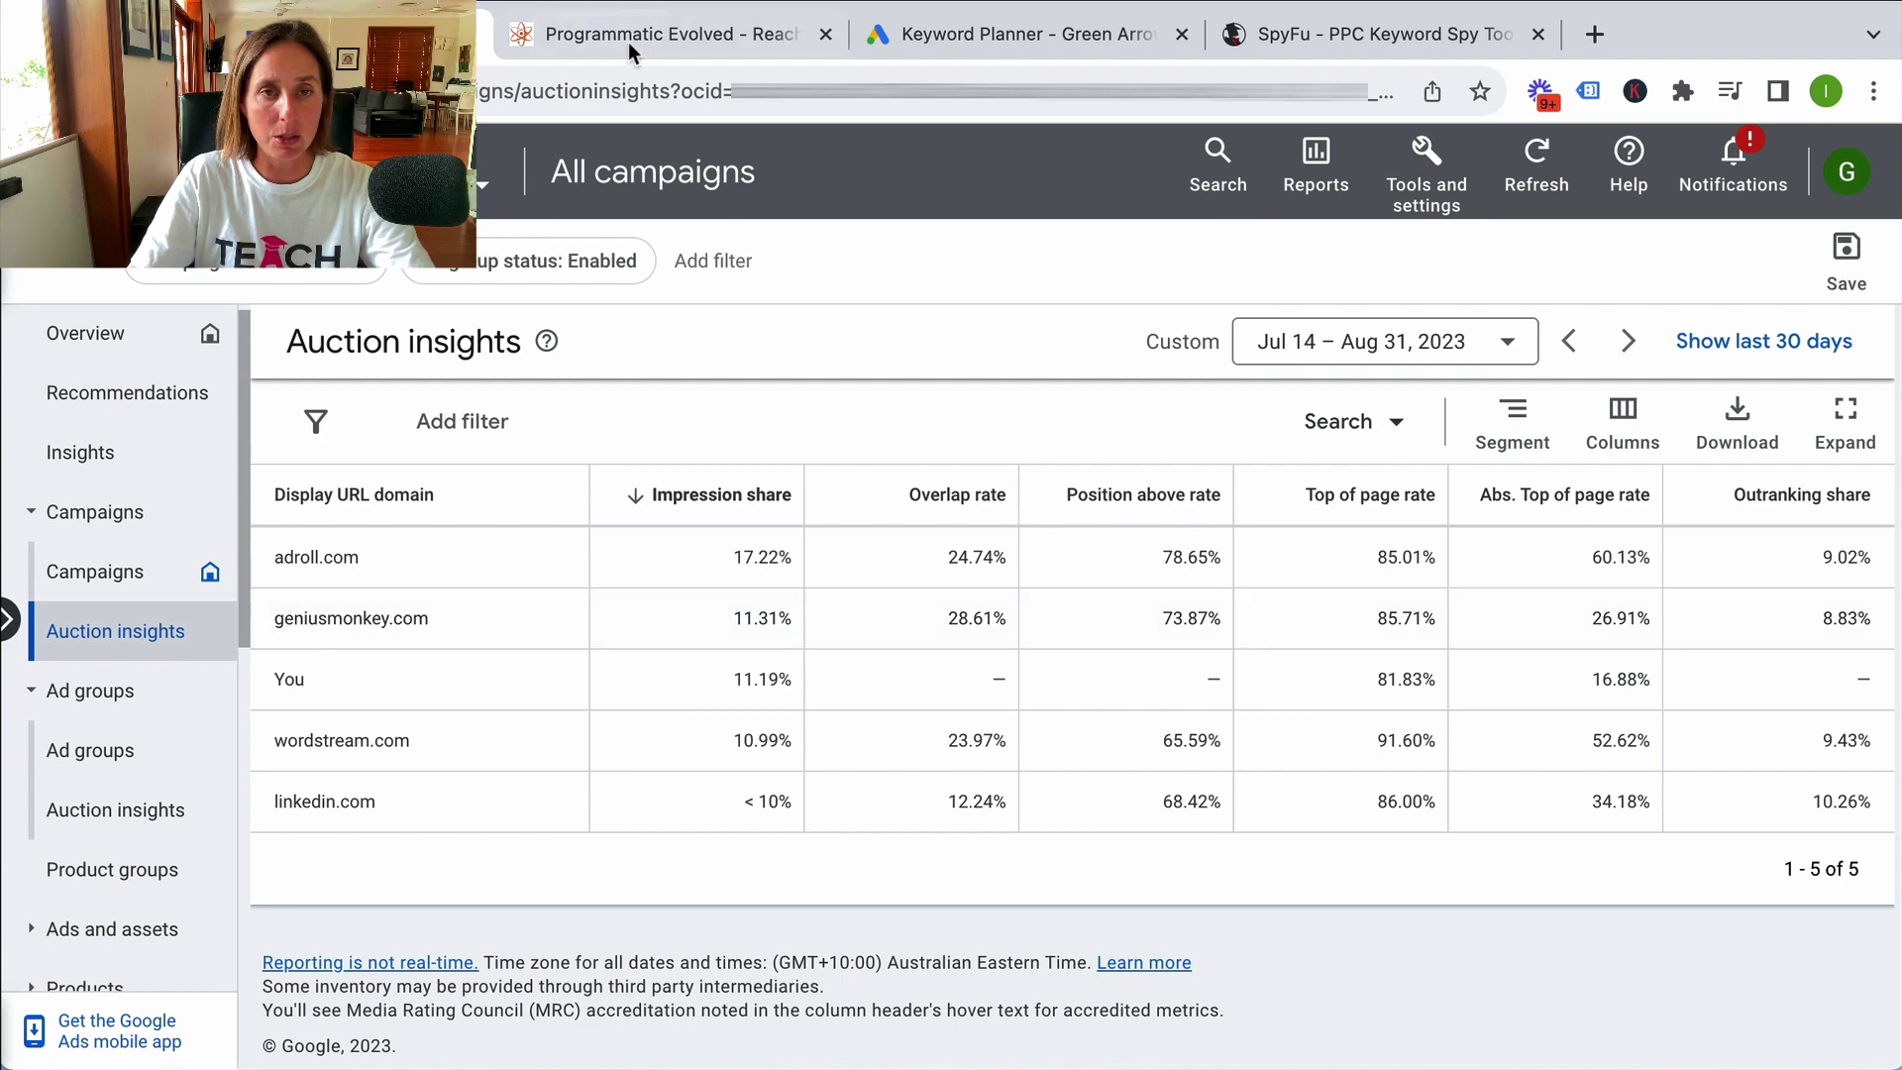
click(631, 36)
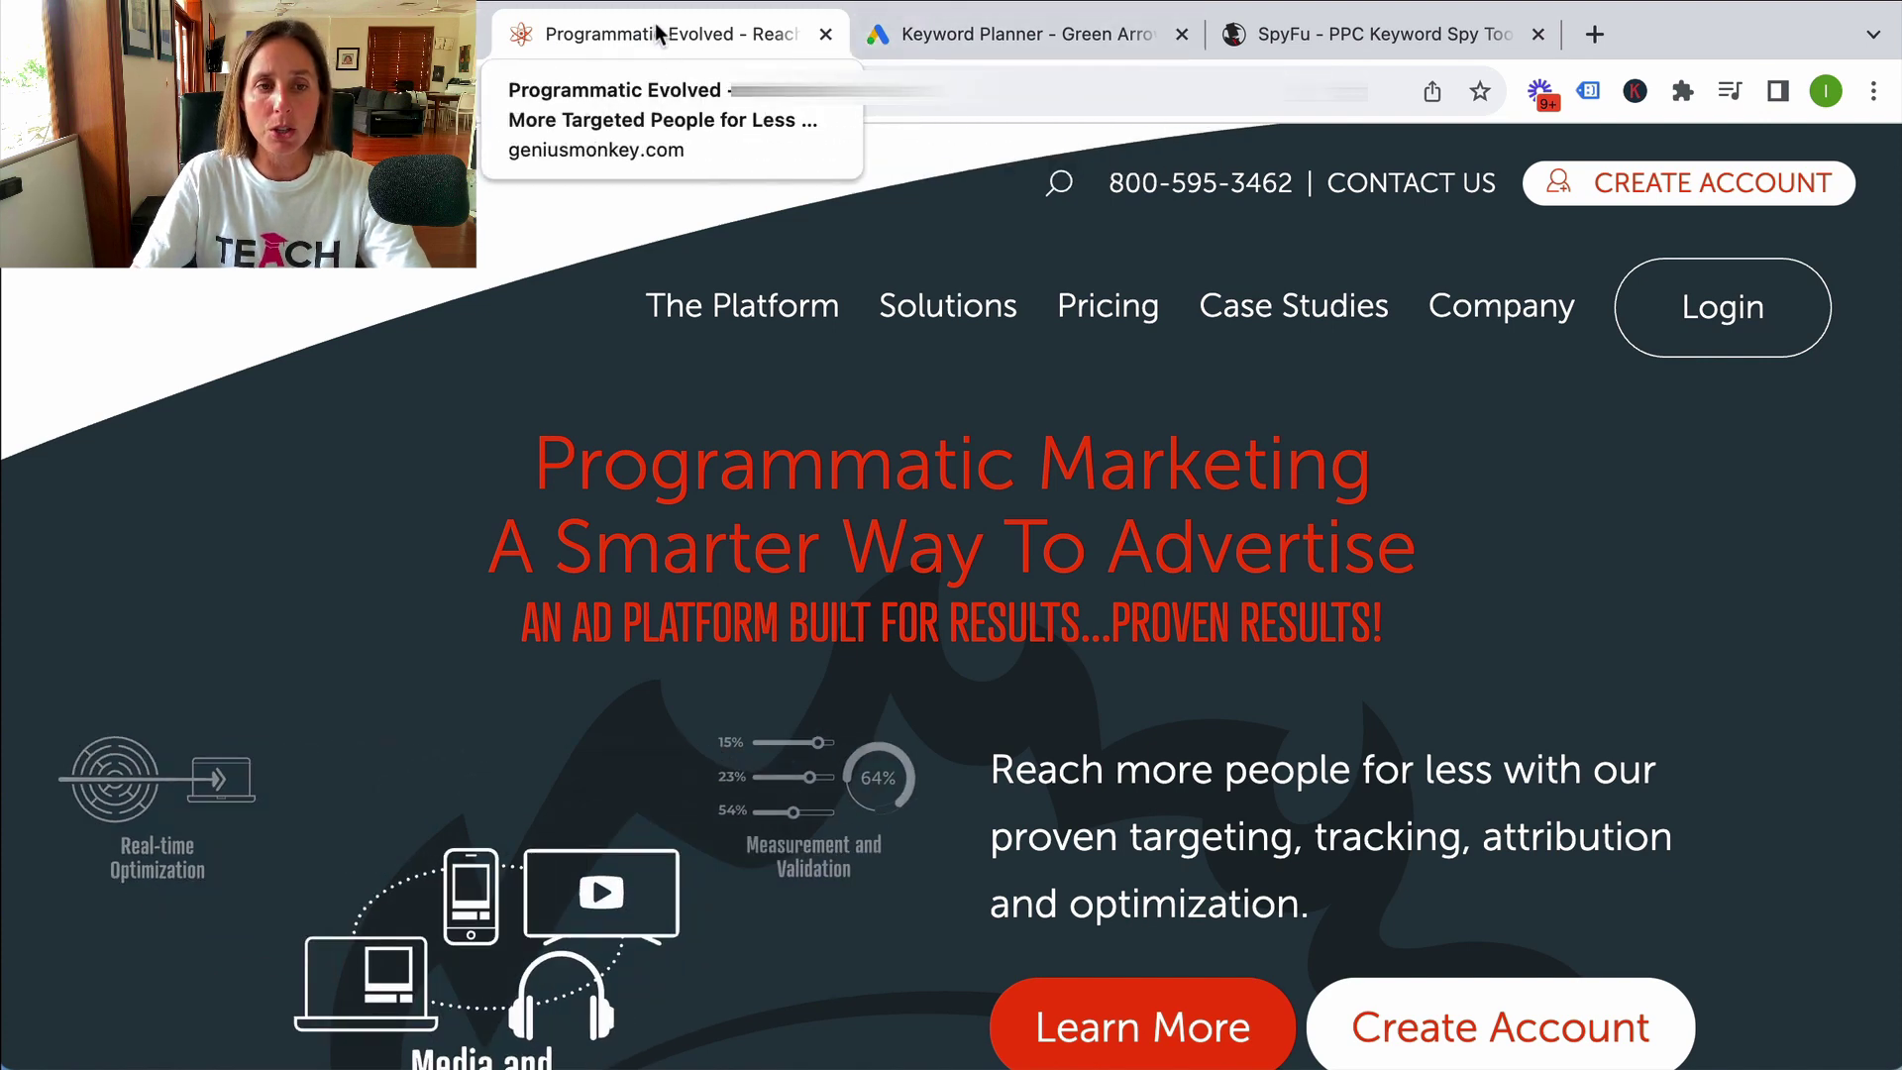
Leave the Genius Monkey landing page for the Google Ads Keyword Planner.
click(1000, 34)
click(977, 40)
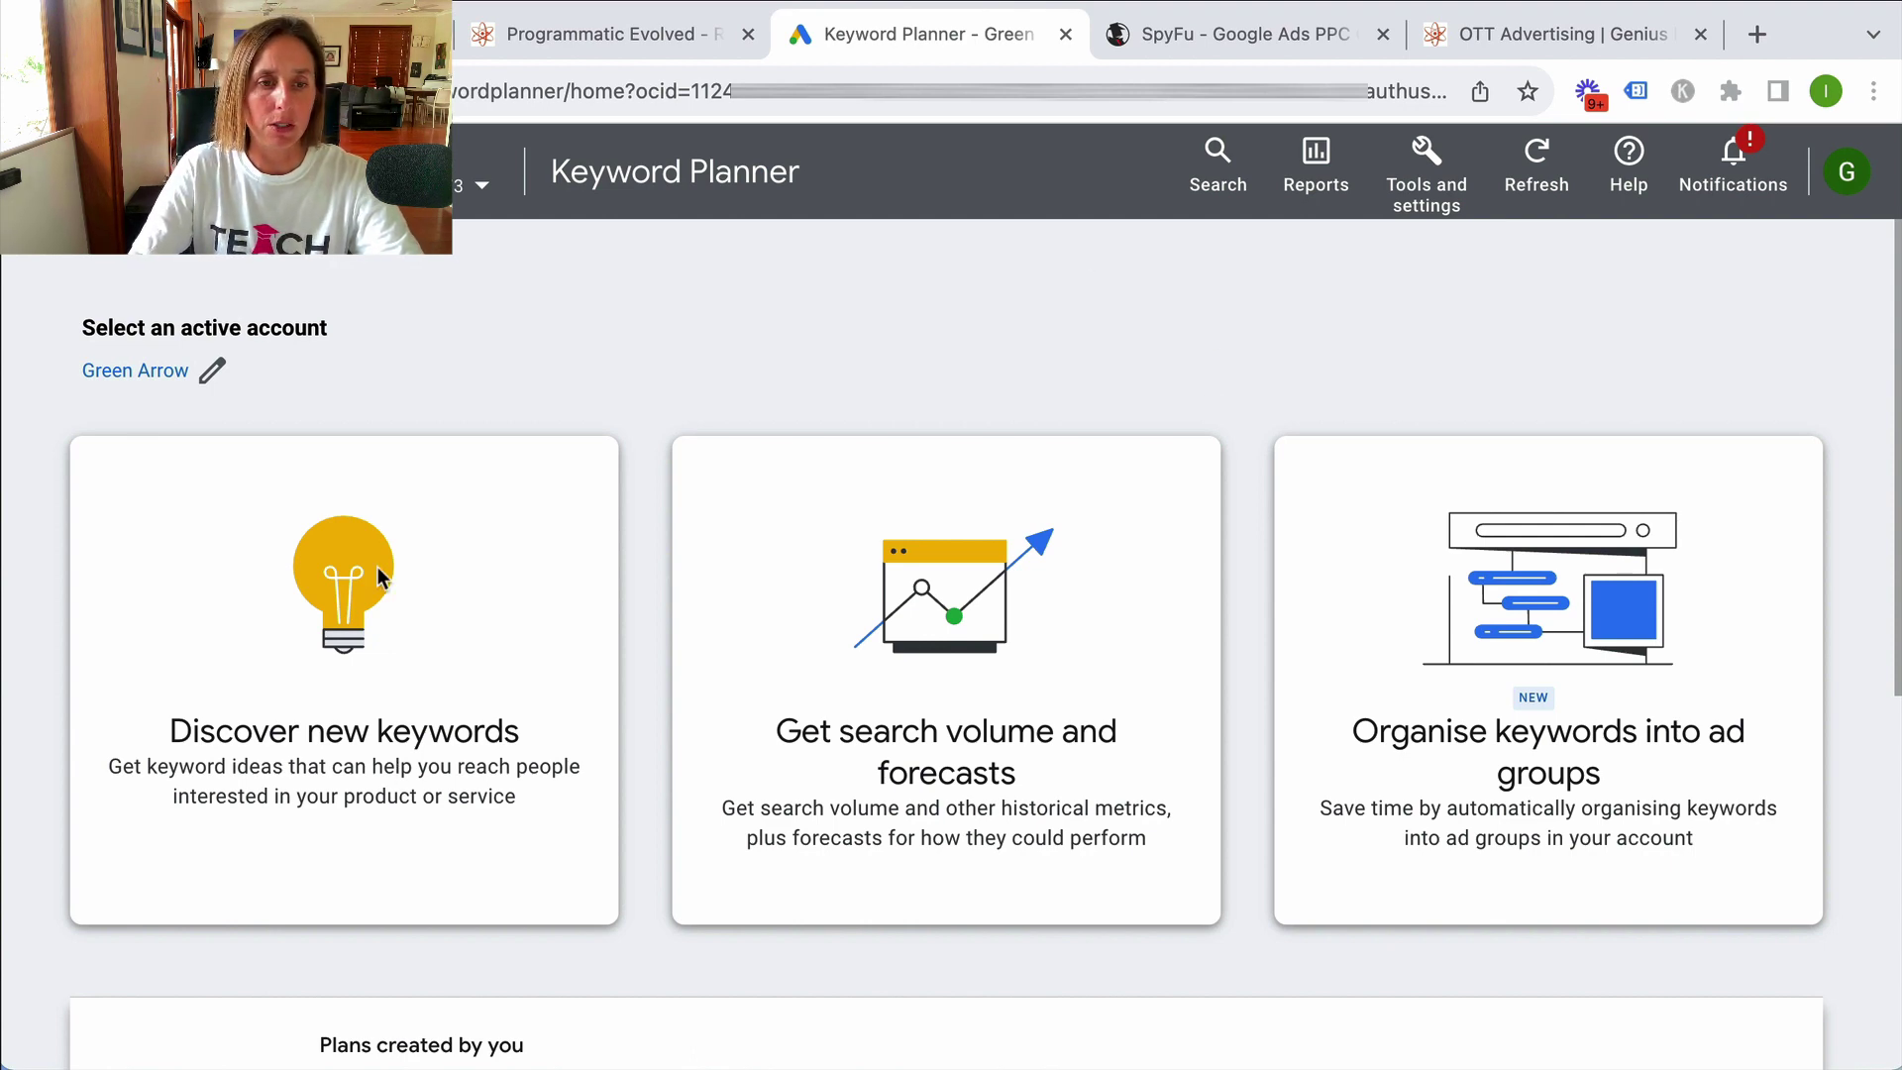
click(354, 607)
click(817, 573)
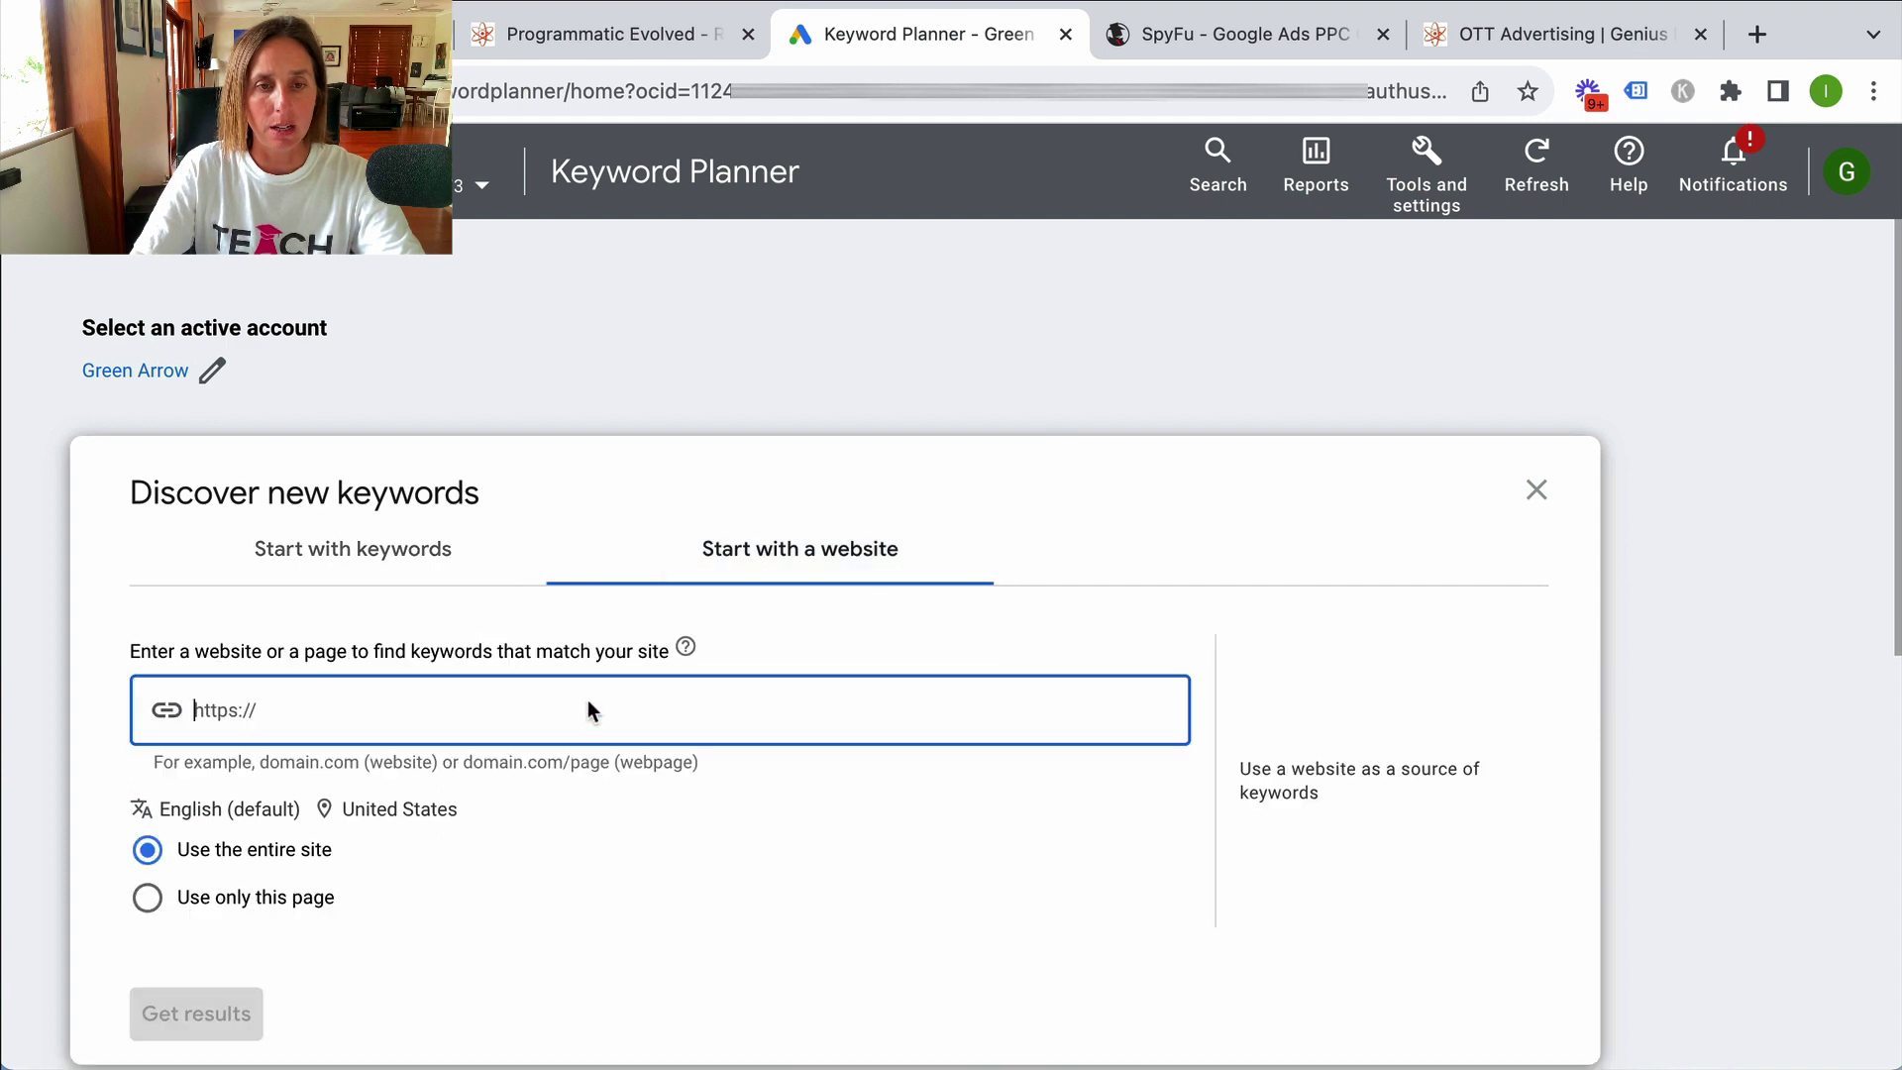
text(https://geniusmonkey.com/)
click(191, 1014)
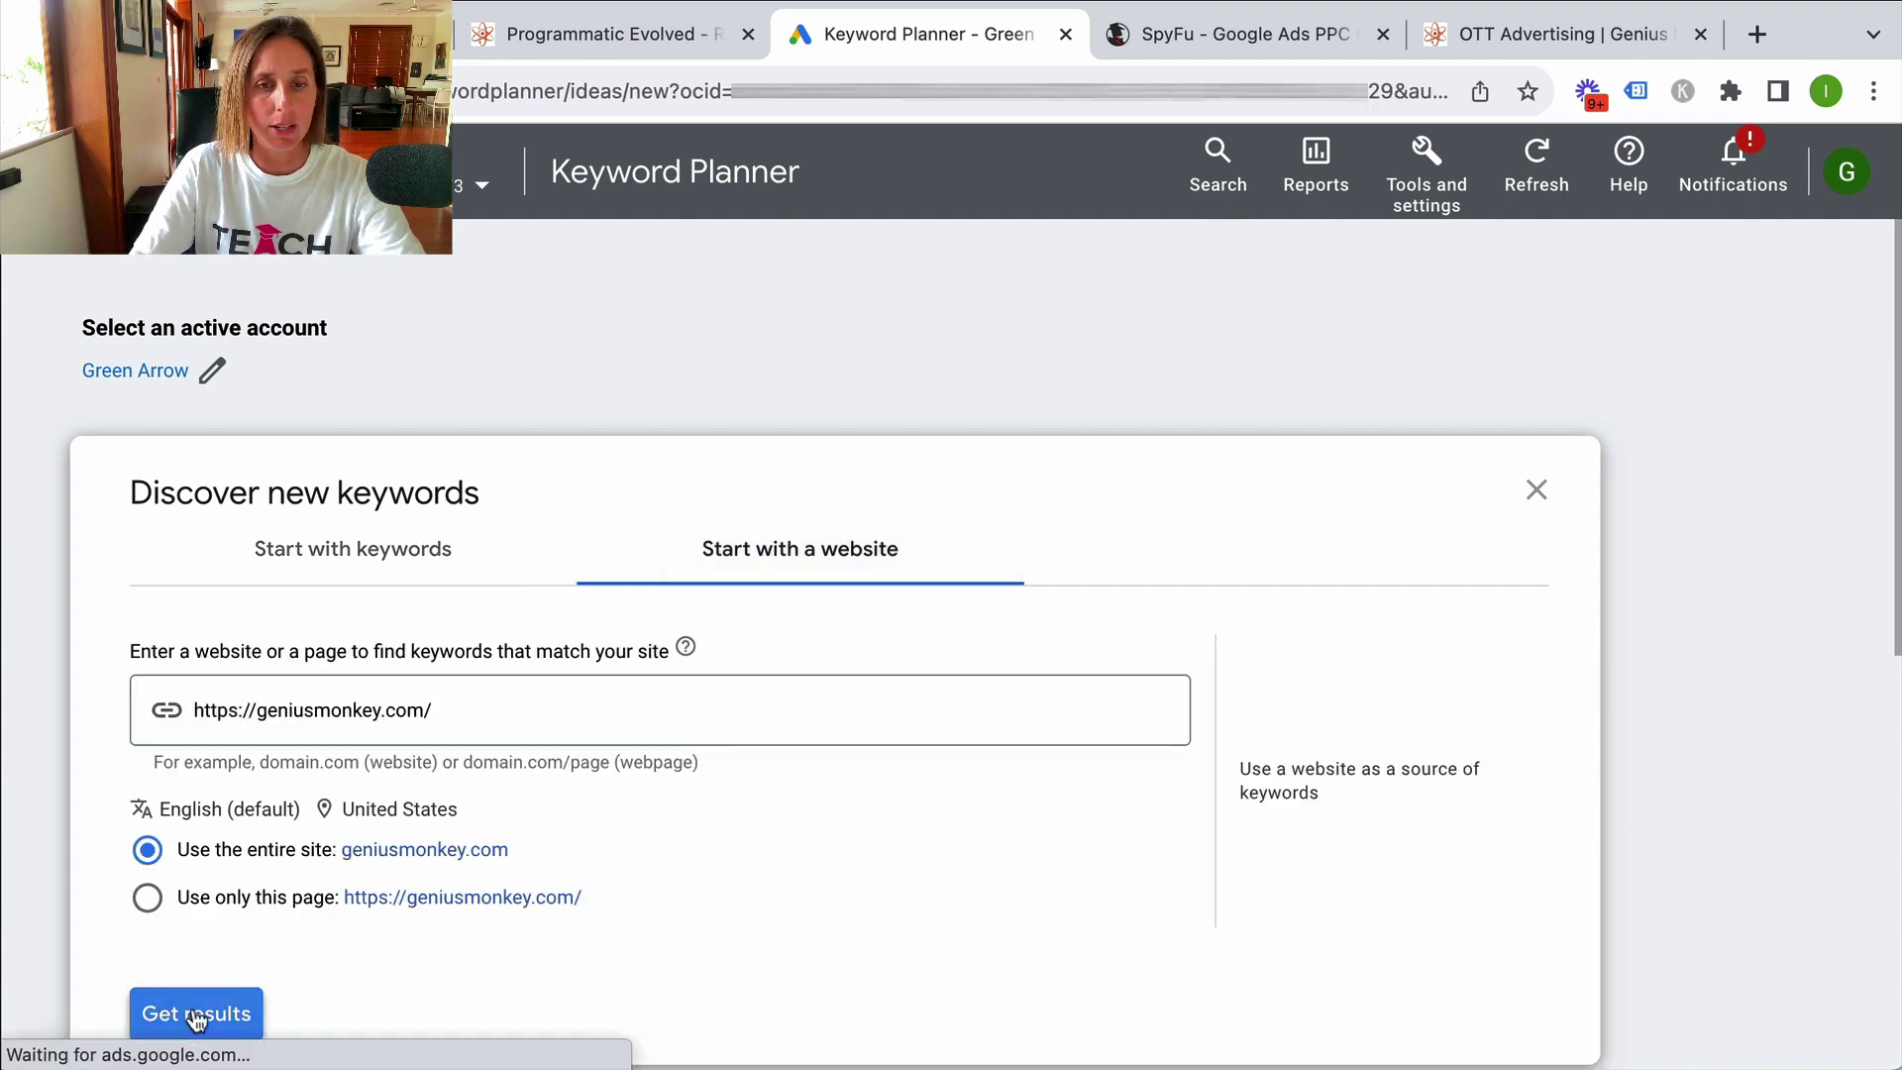
scroll(734, 670, down, 4)
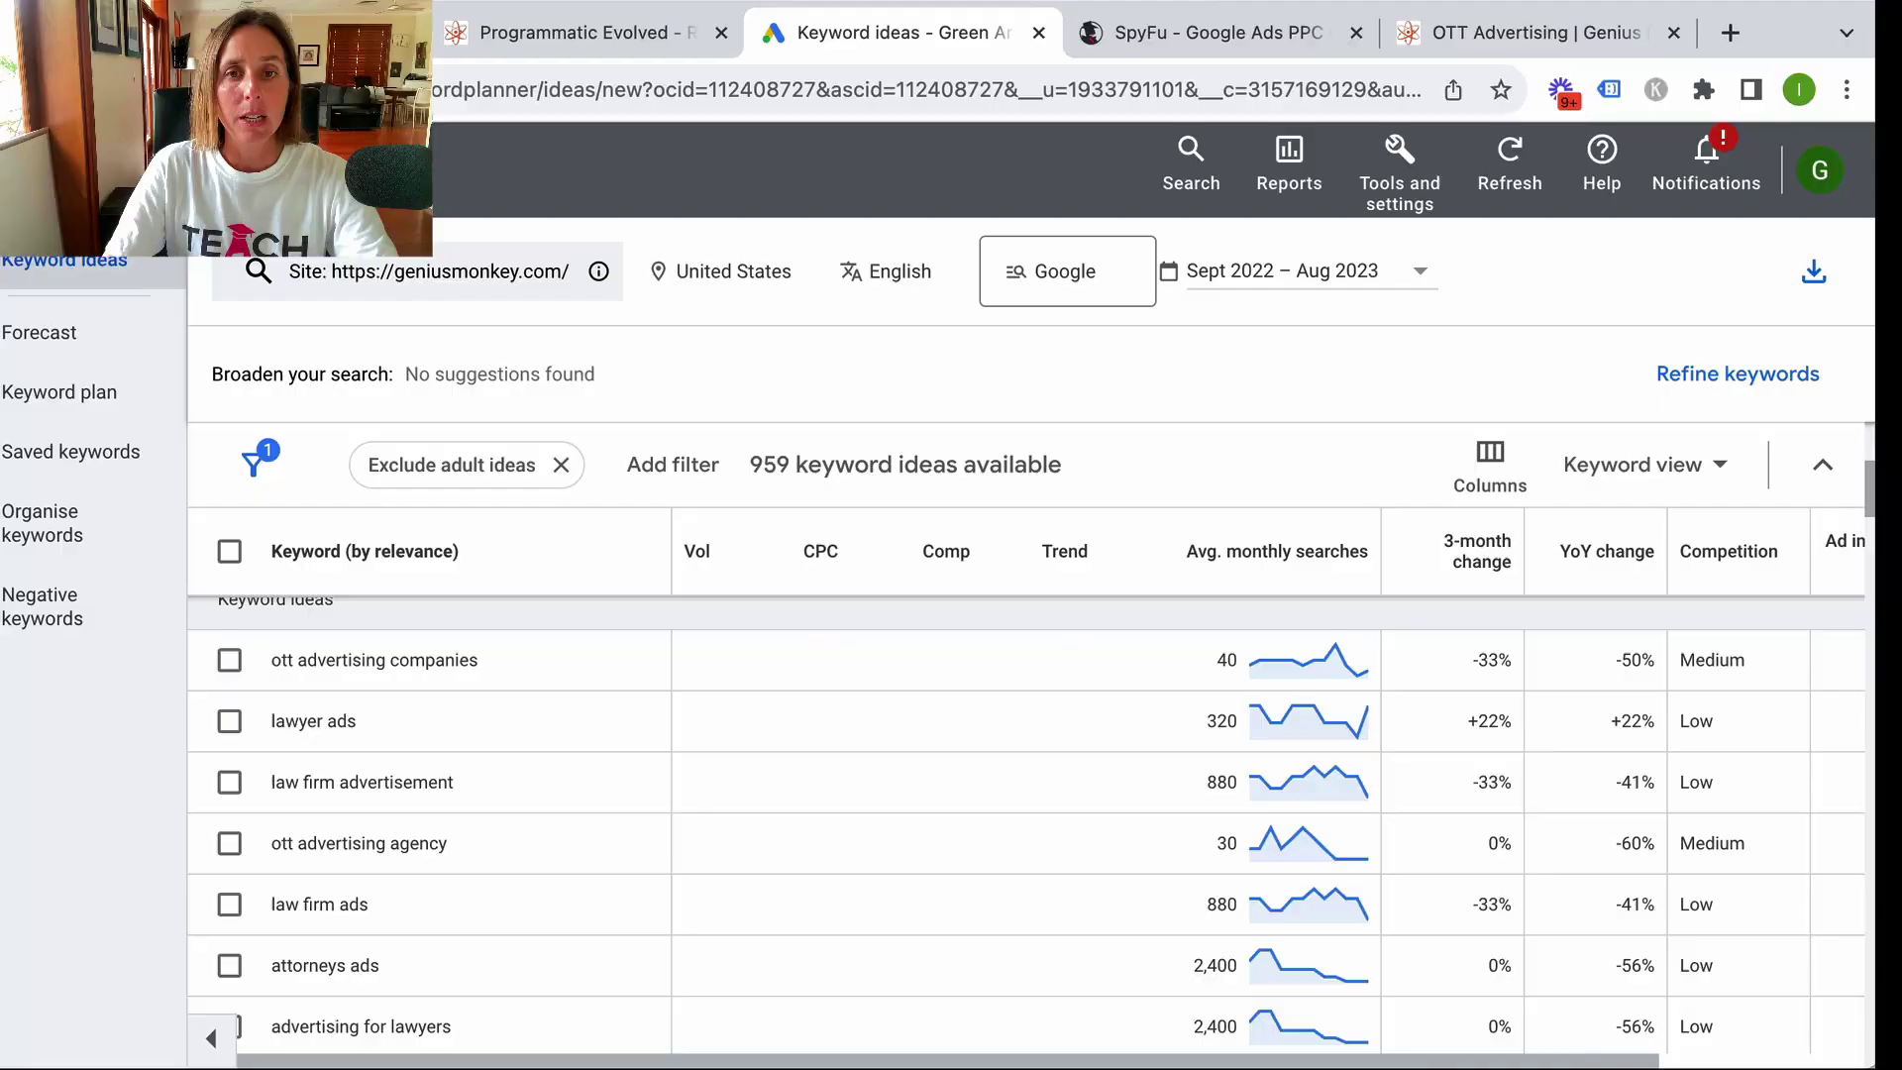
Open the PPC Keywords list in SpyFu's geniusmonkey.com research.
click(1205, 36)
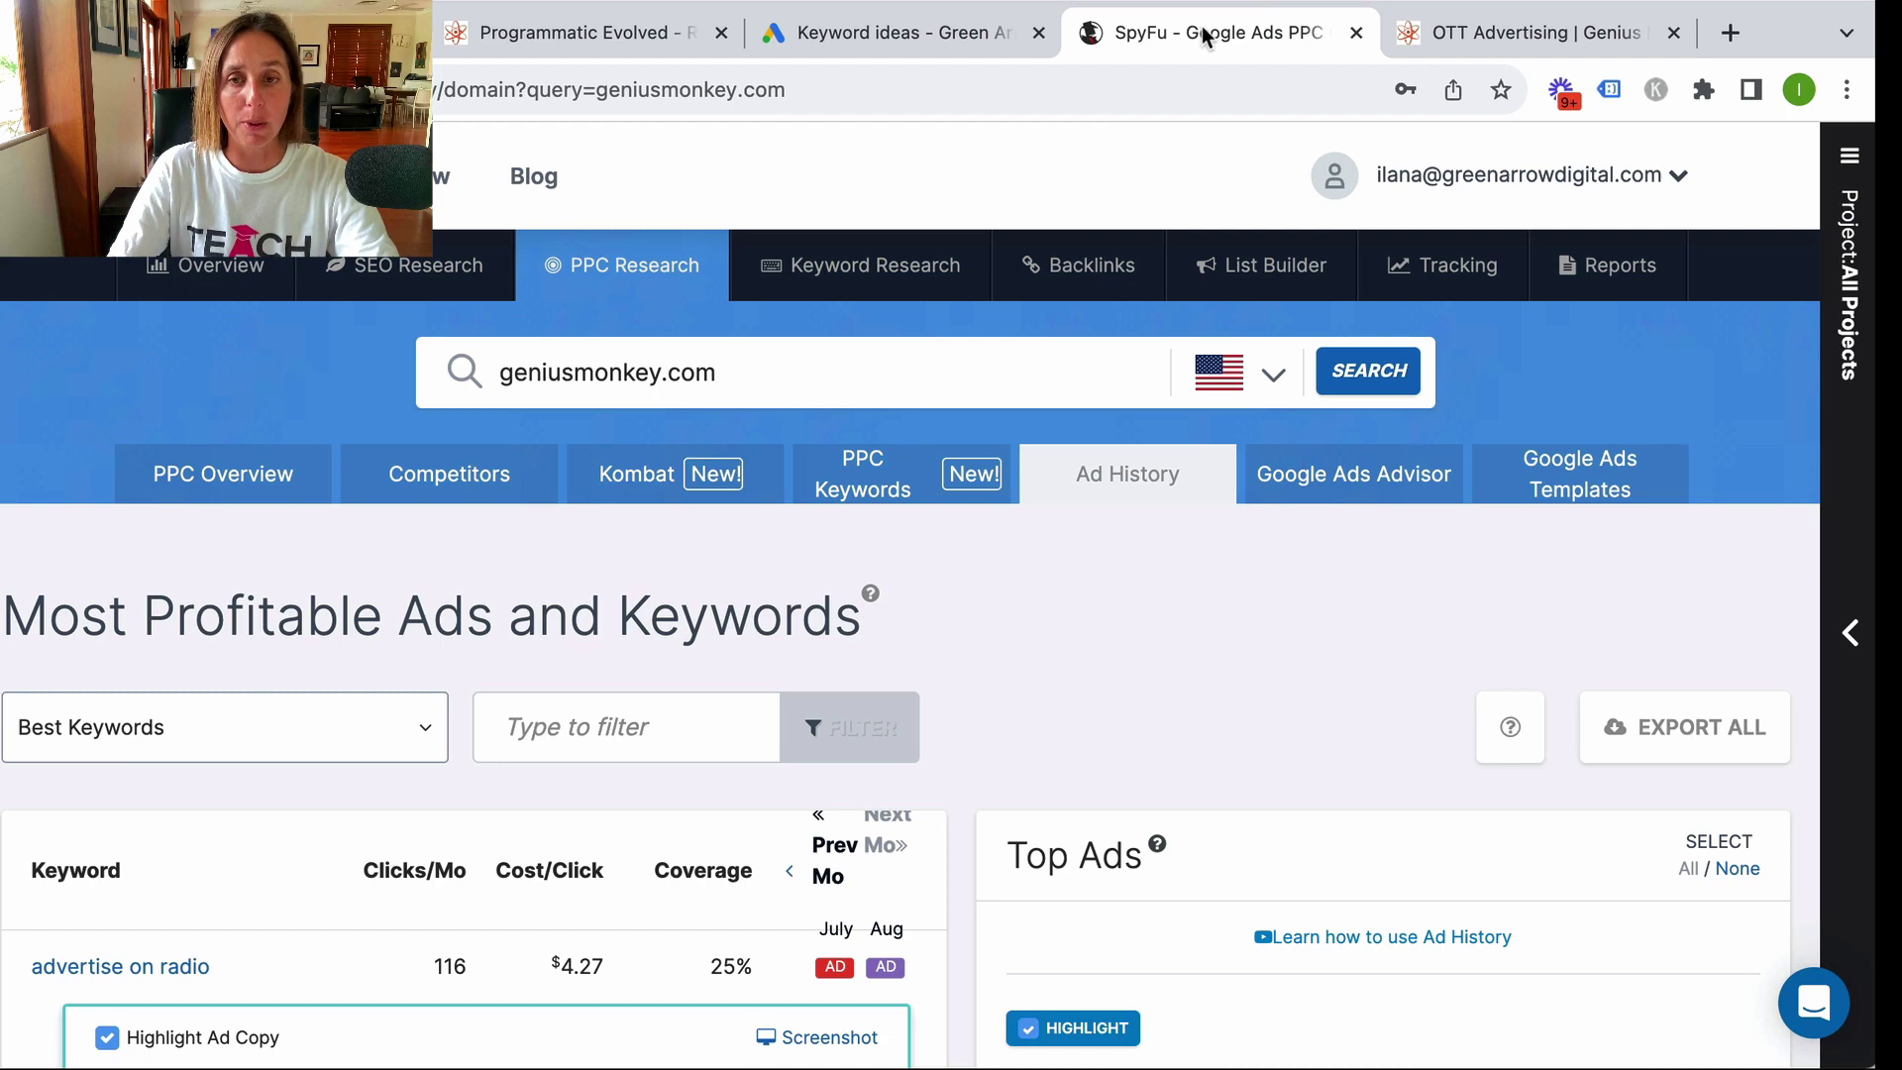
mouse_move(529, 319)
click(530, 365)
click(528, 369)
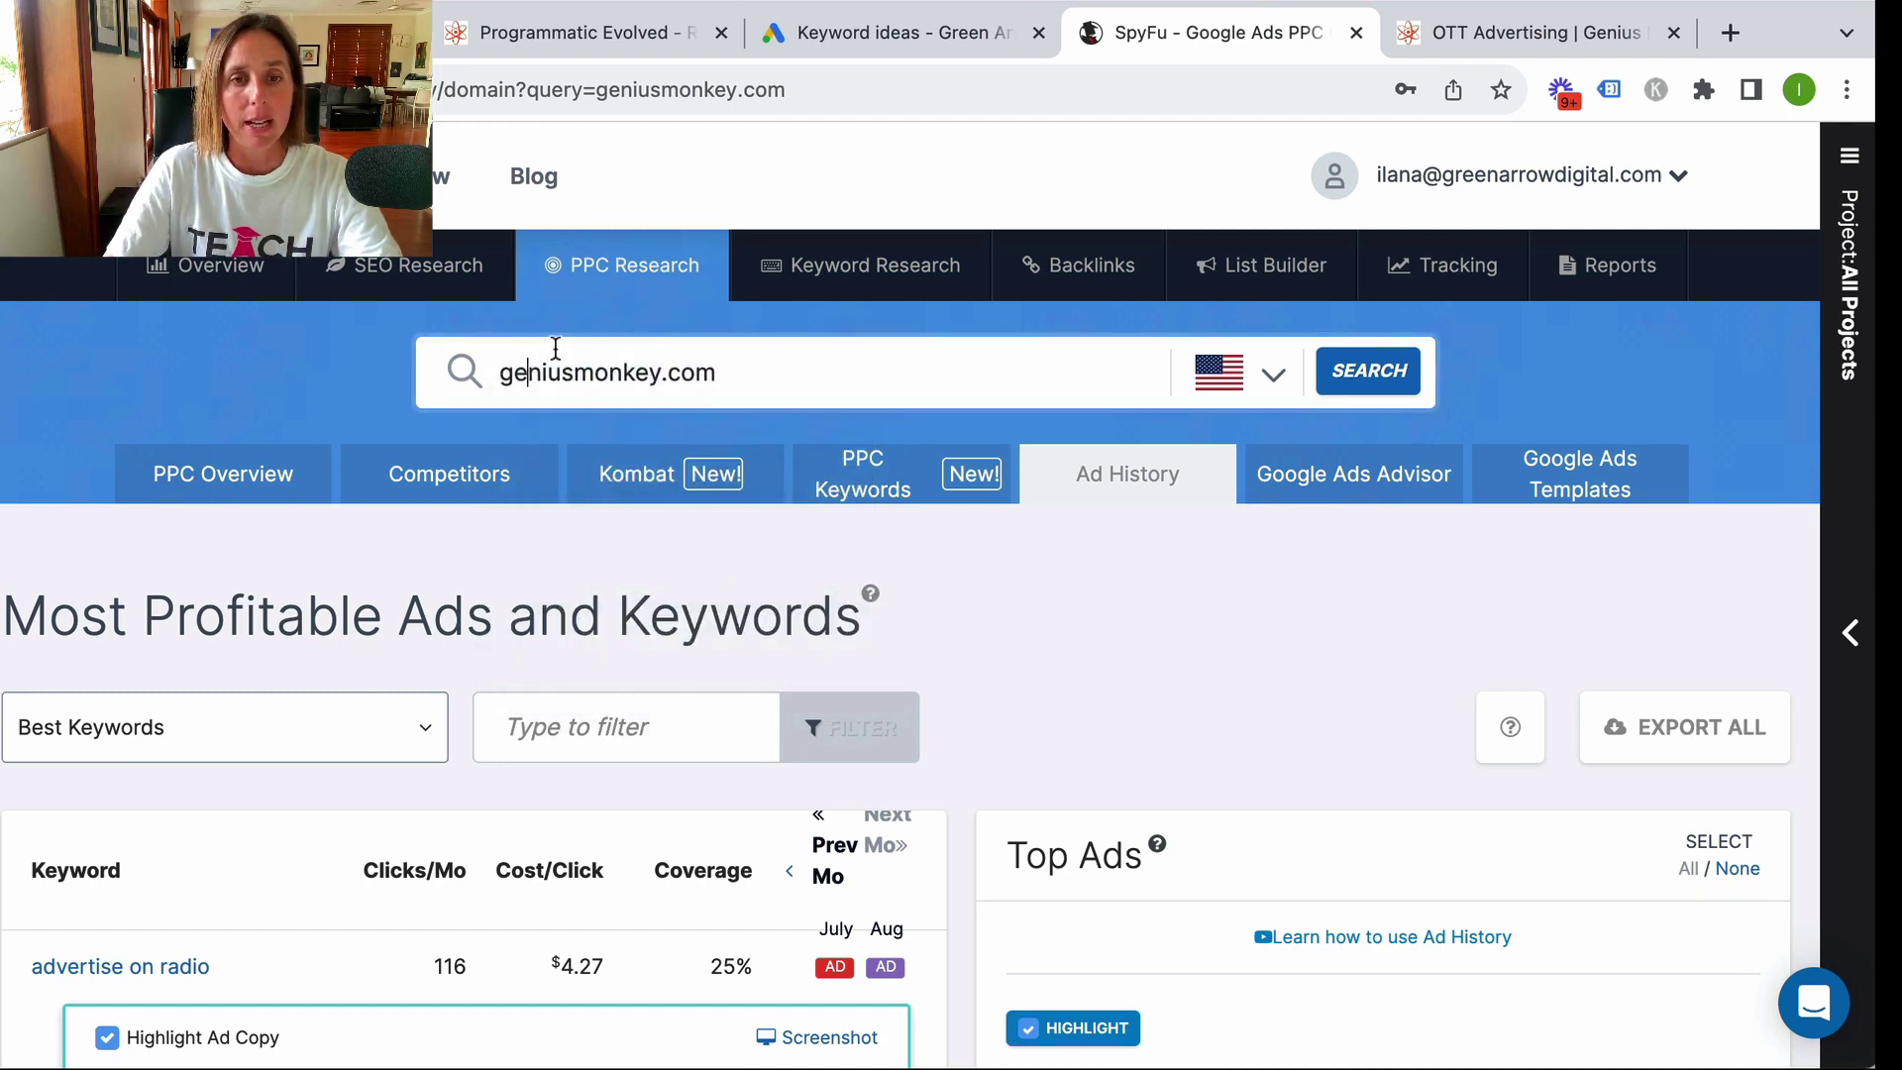
click(863, 476)
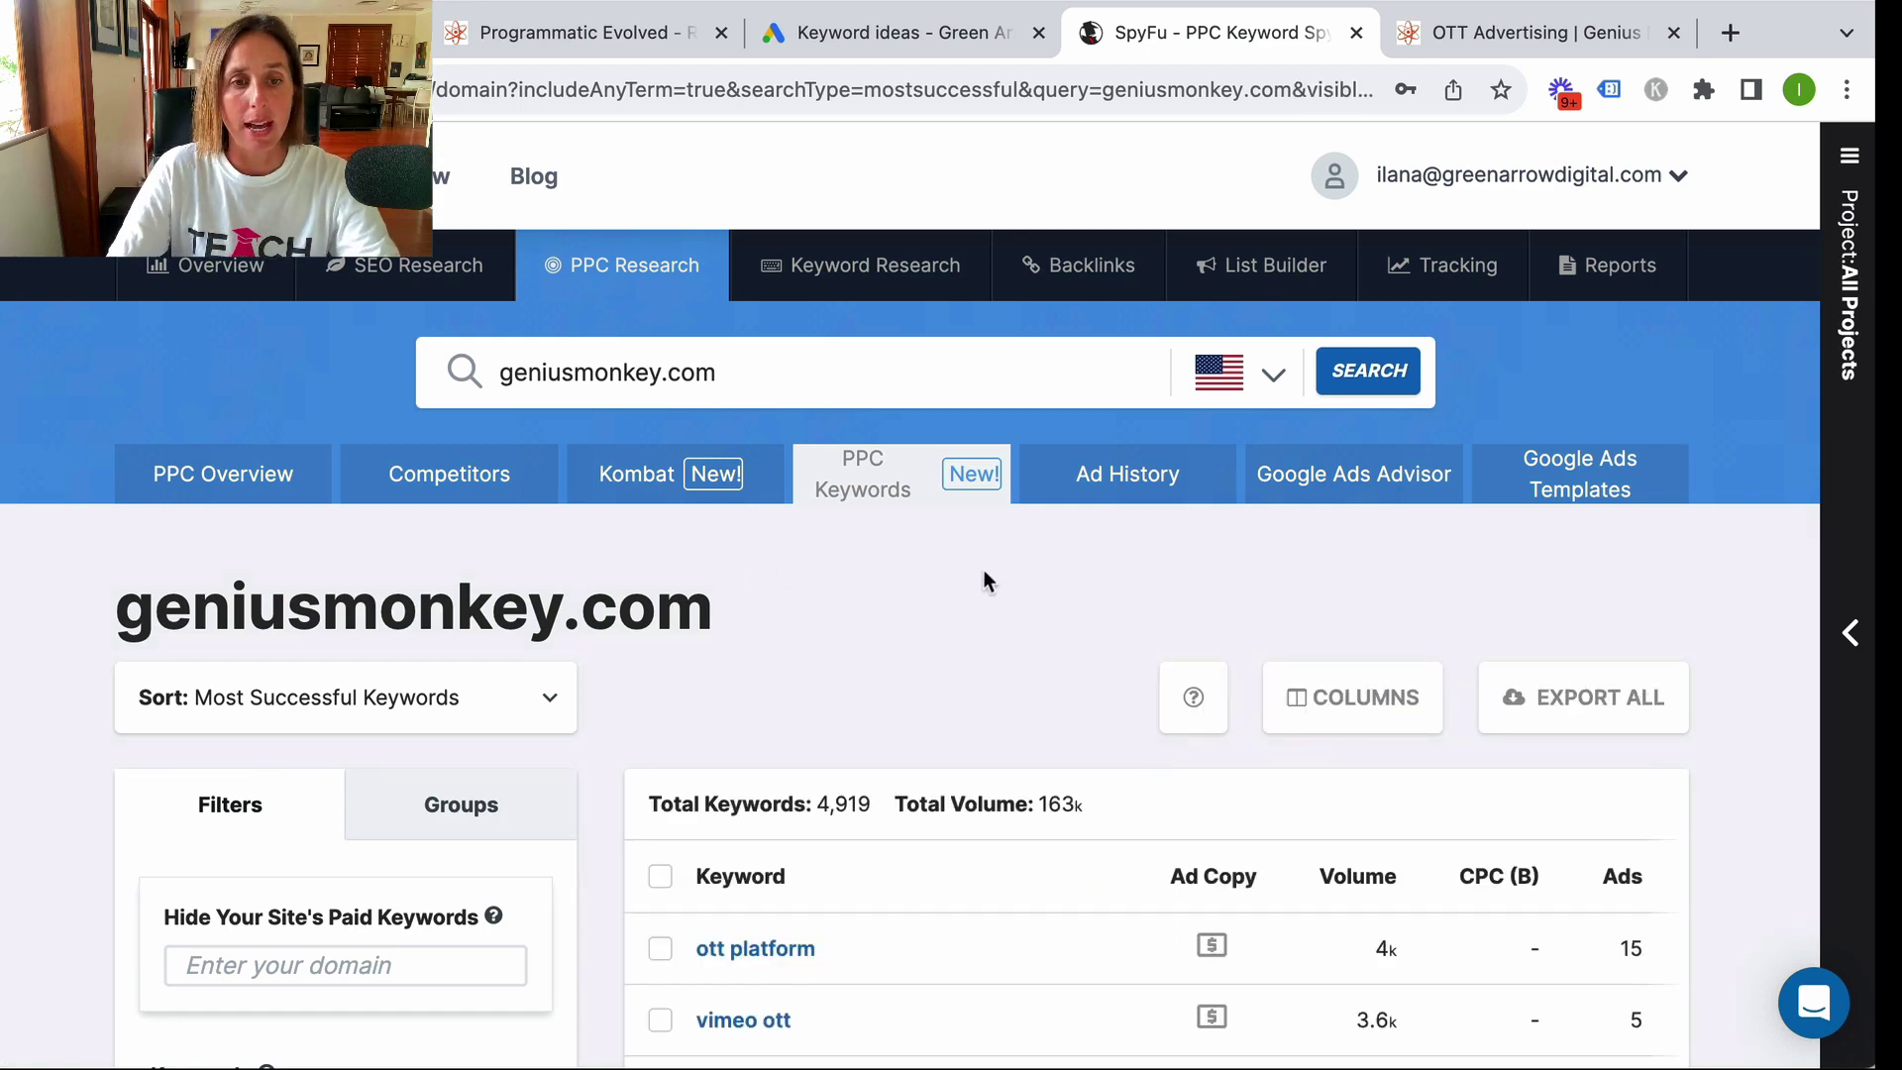
Keep the geniusmonkey.com keyword list sorted by Most Successful Keywords.
scroll(985, 577, down, 3)
scroll(988, 525, down, 3)
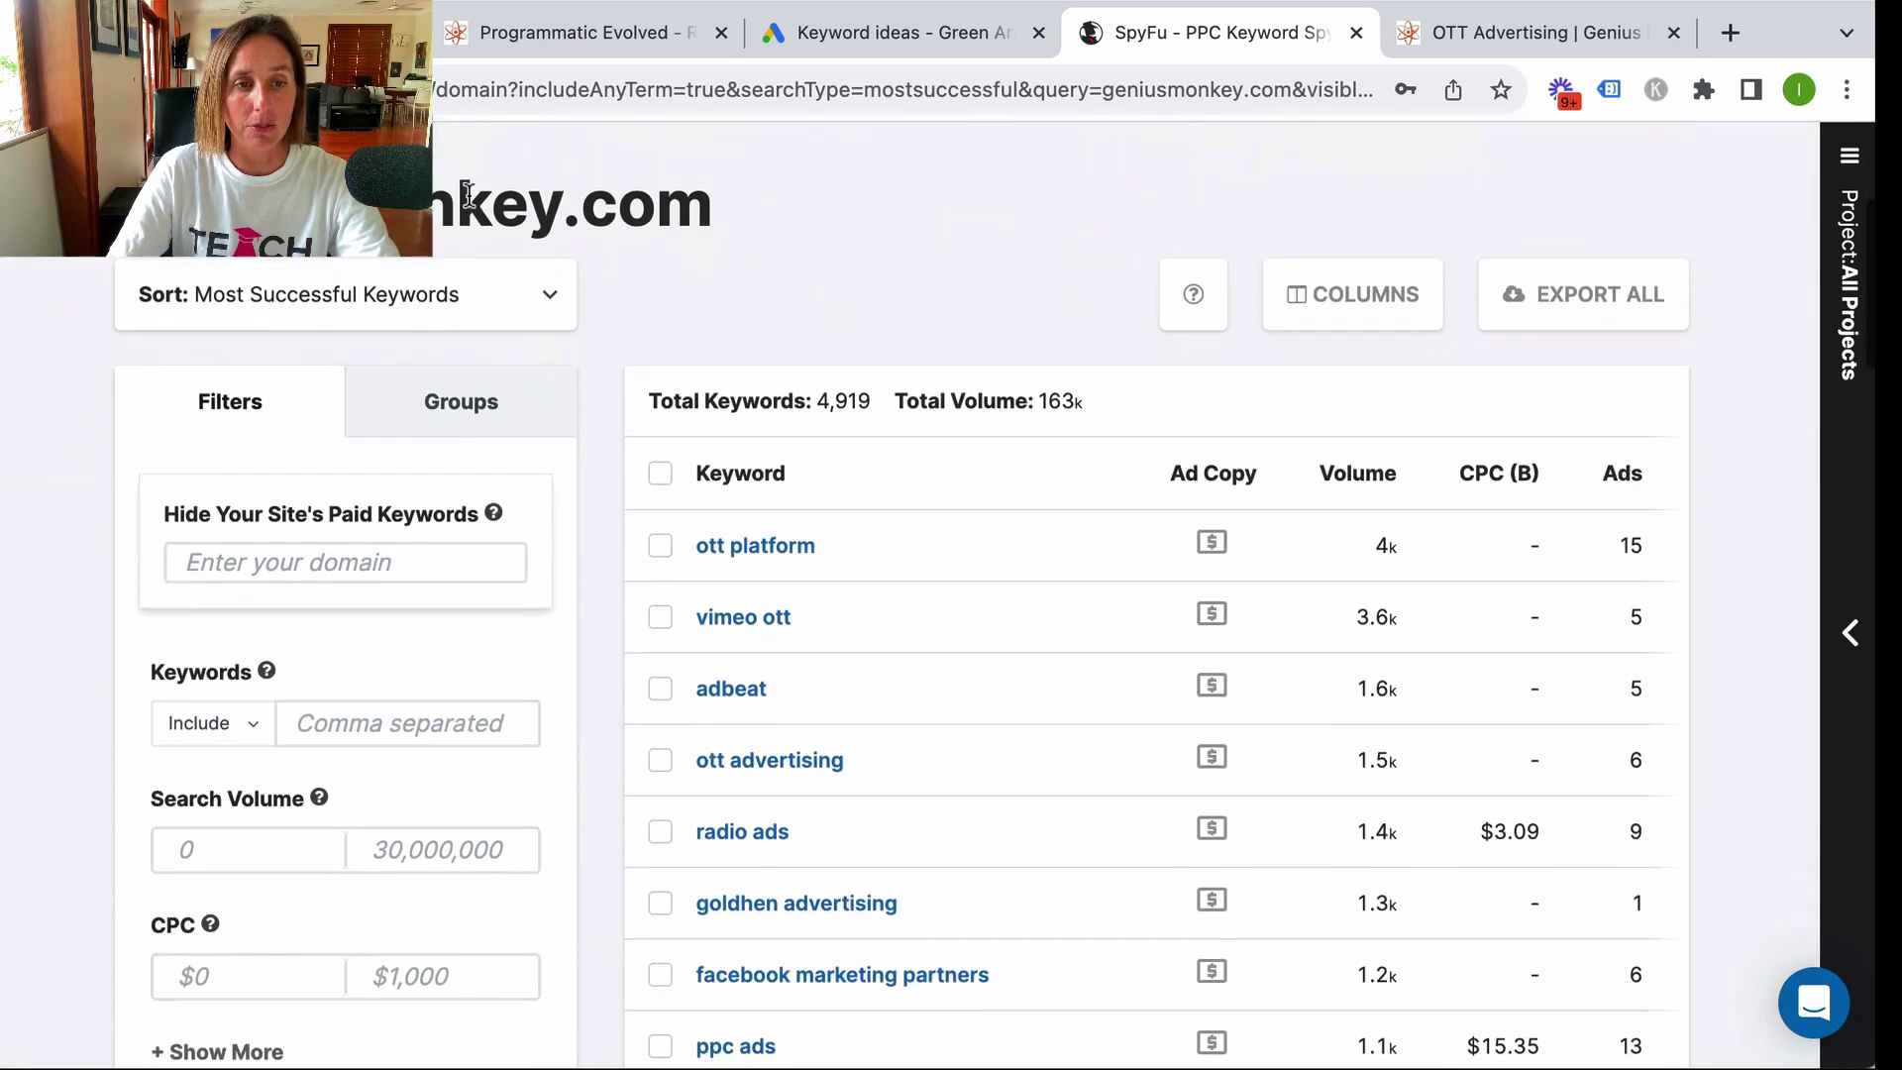
click(371, 304)
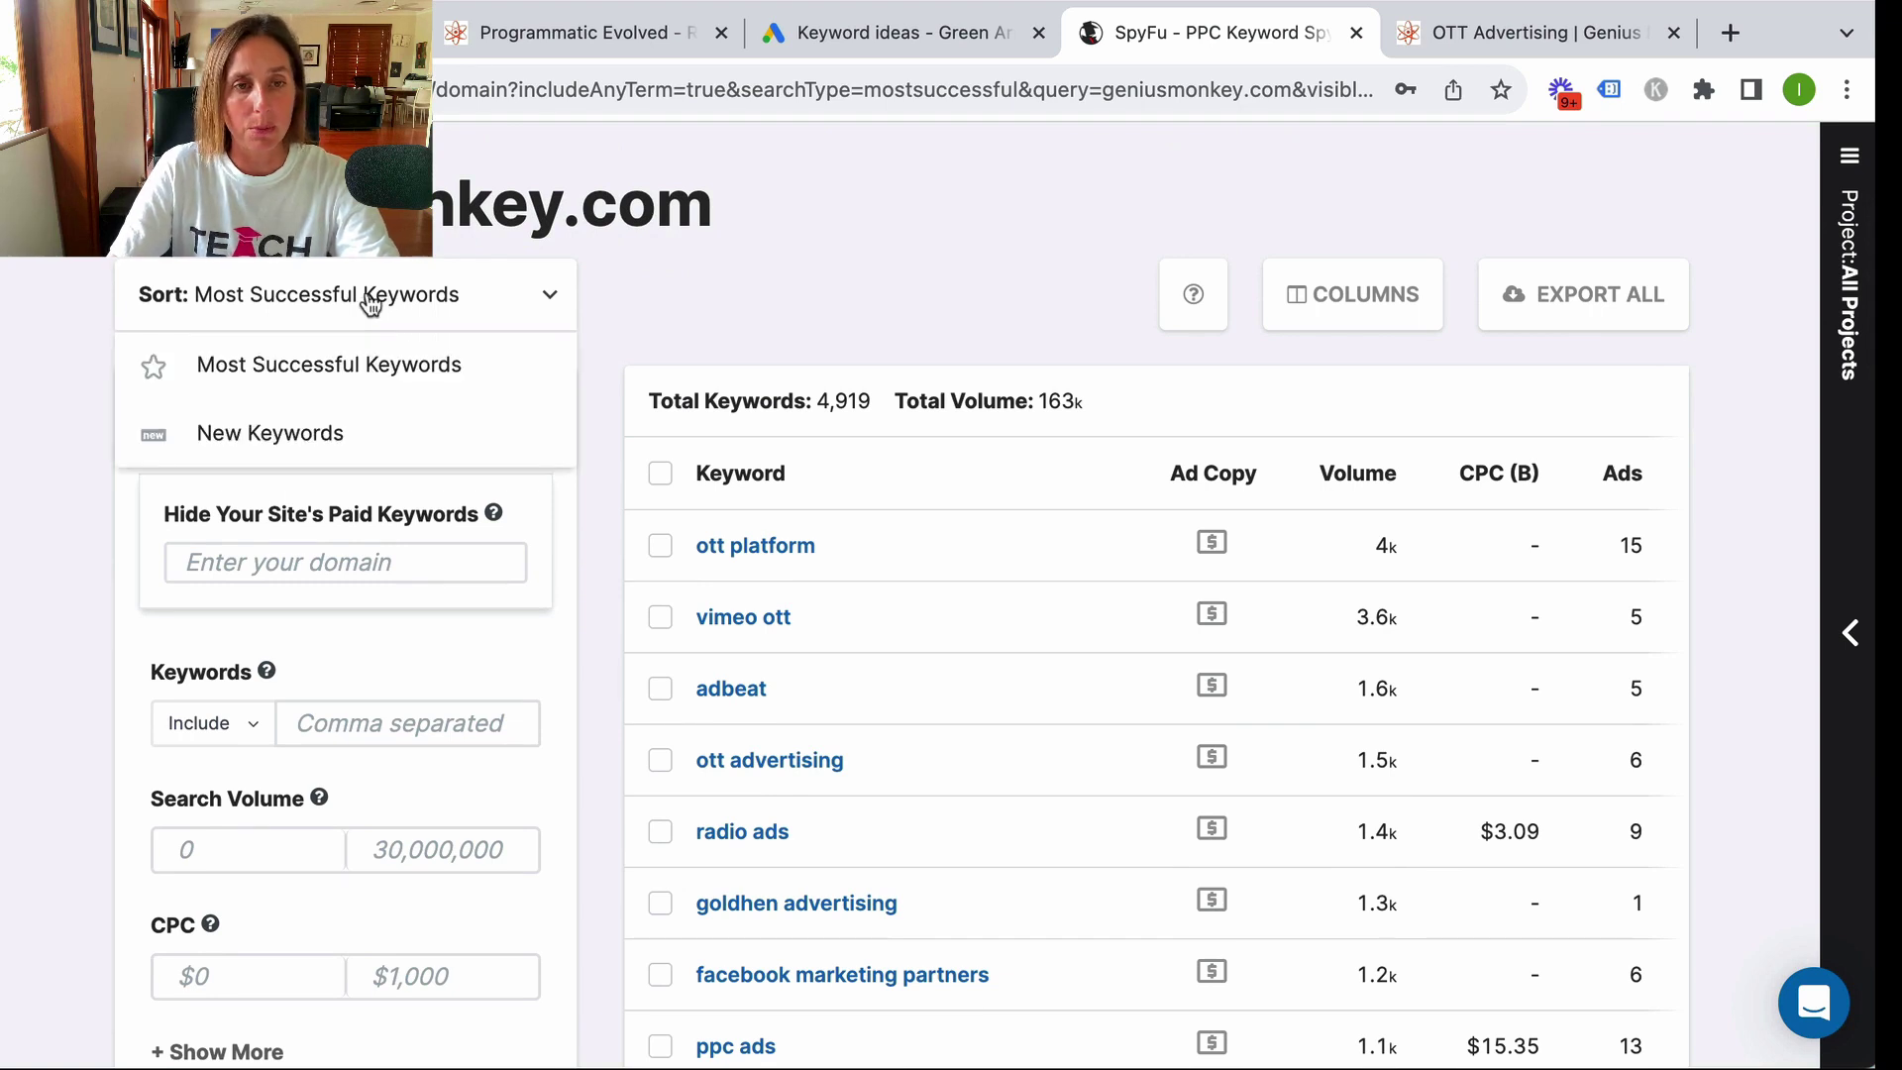
click(266, 384)
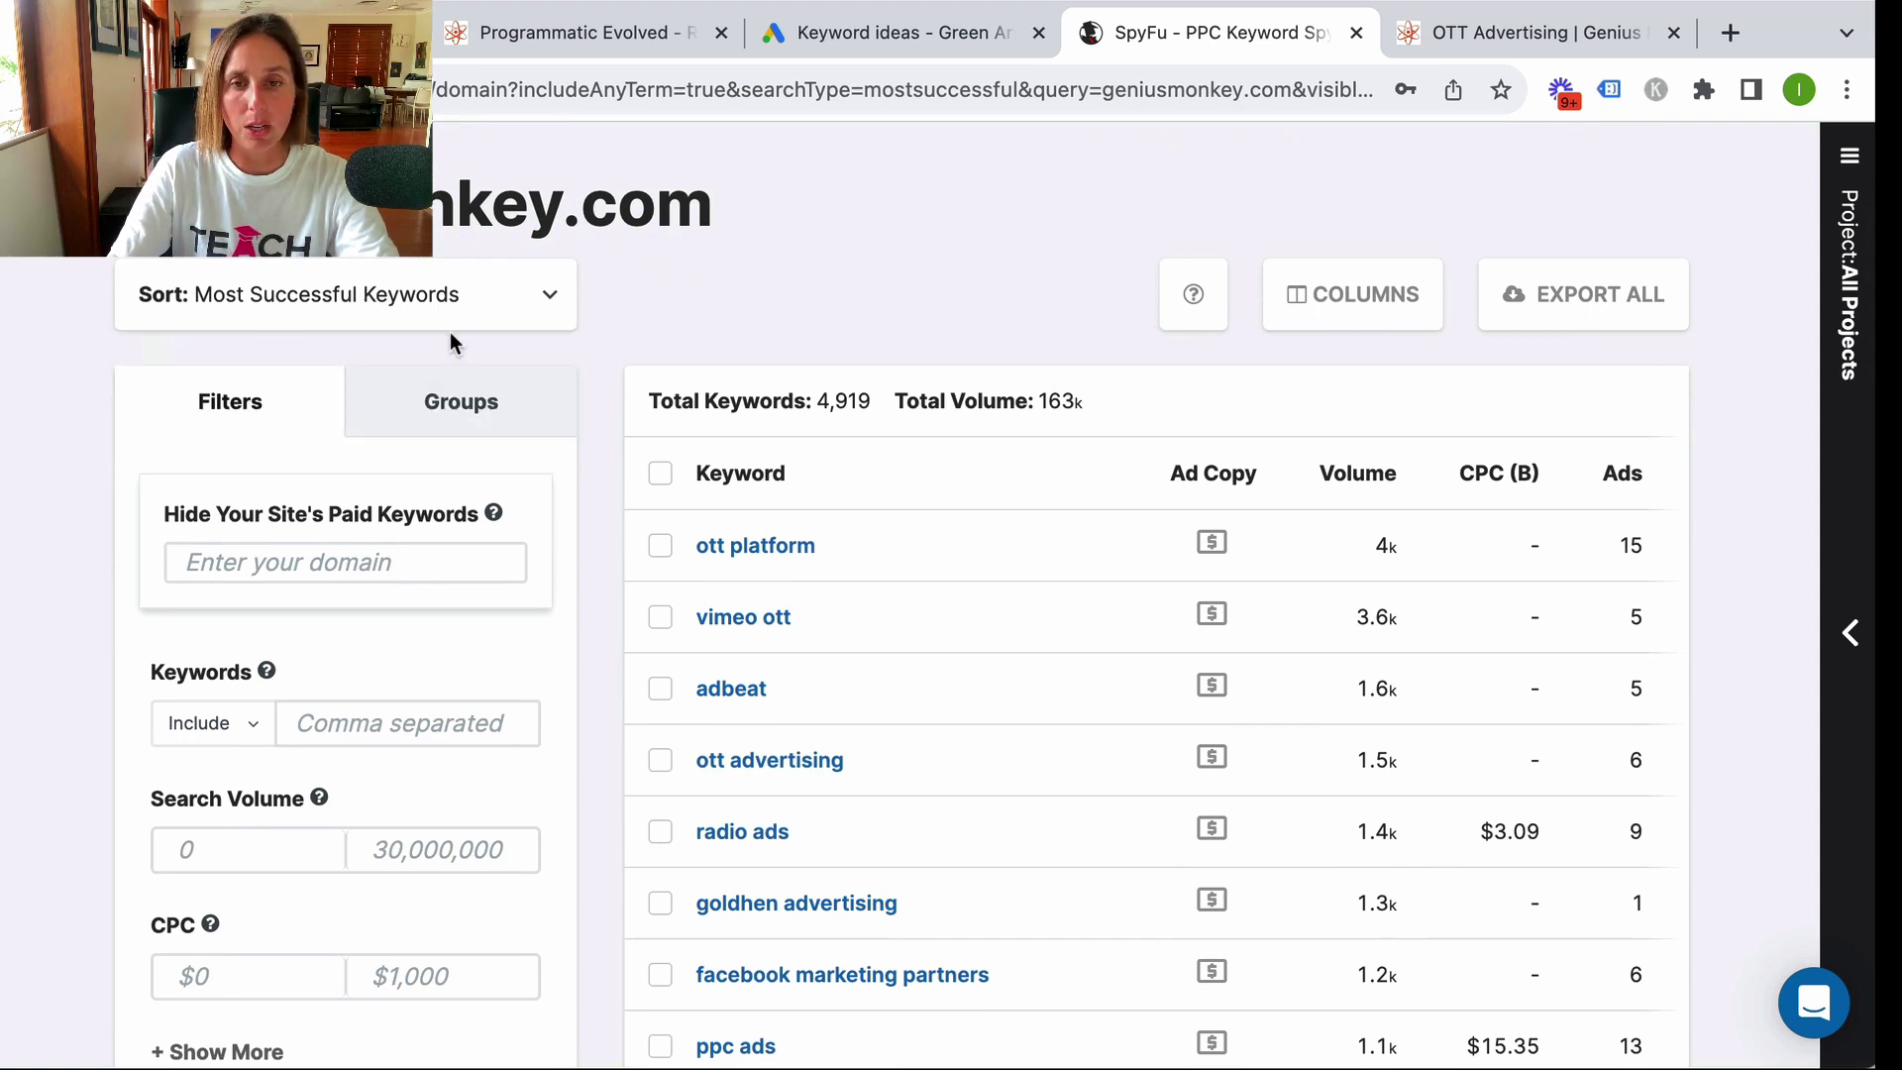
Preview the 'ott platform' ad copy and open its OTT advertising landing page.
scroll(894, 289, down, 1)
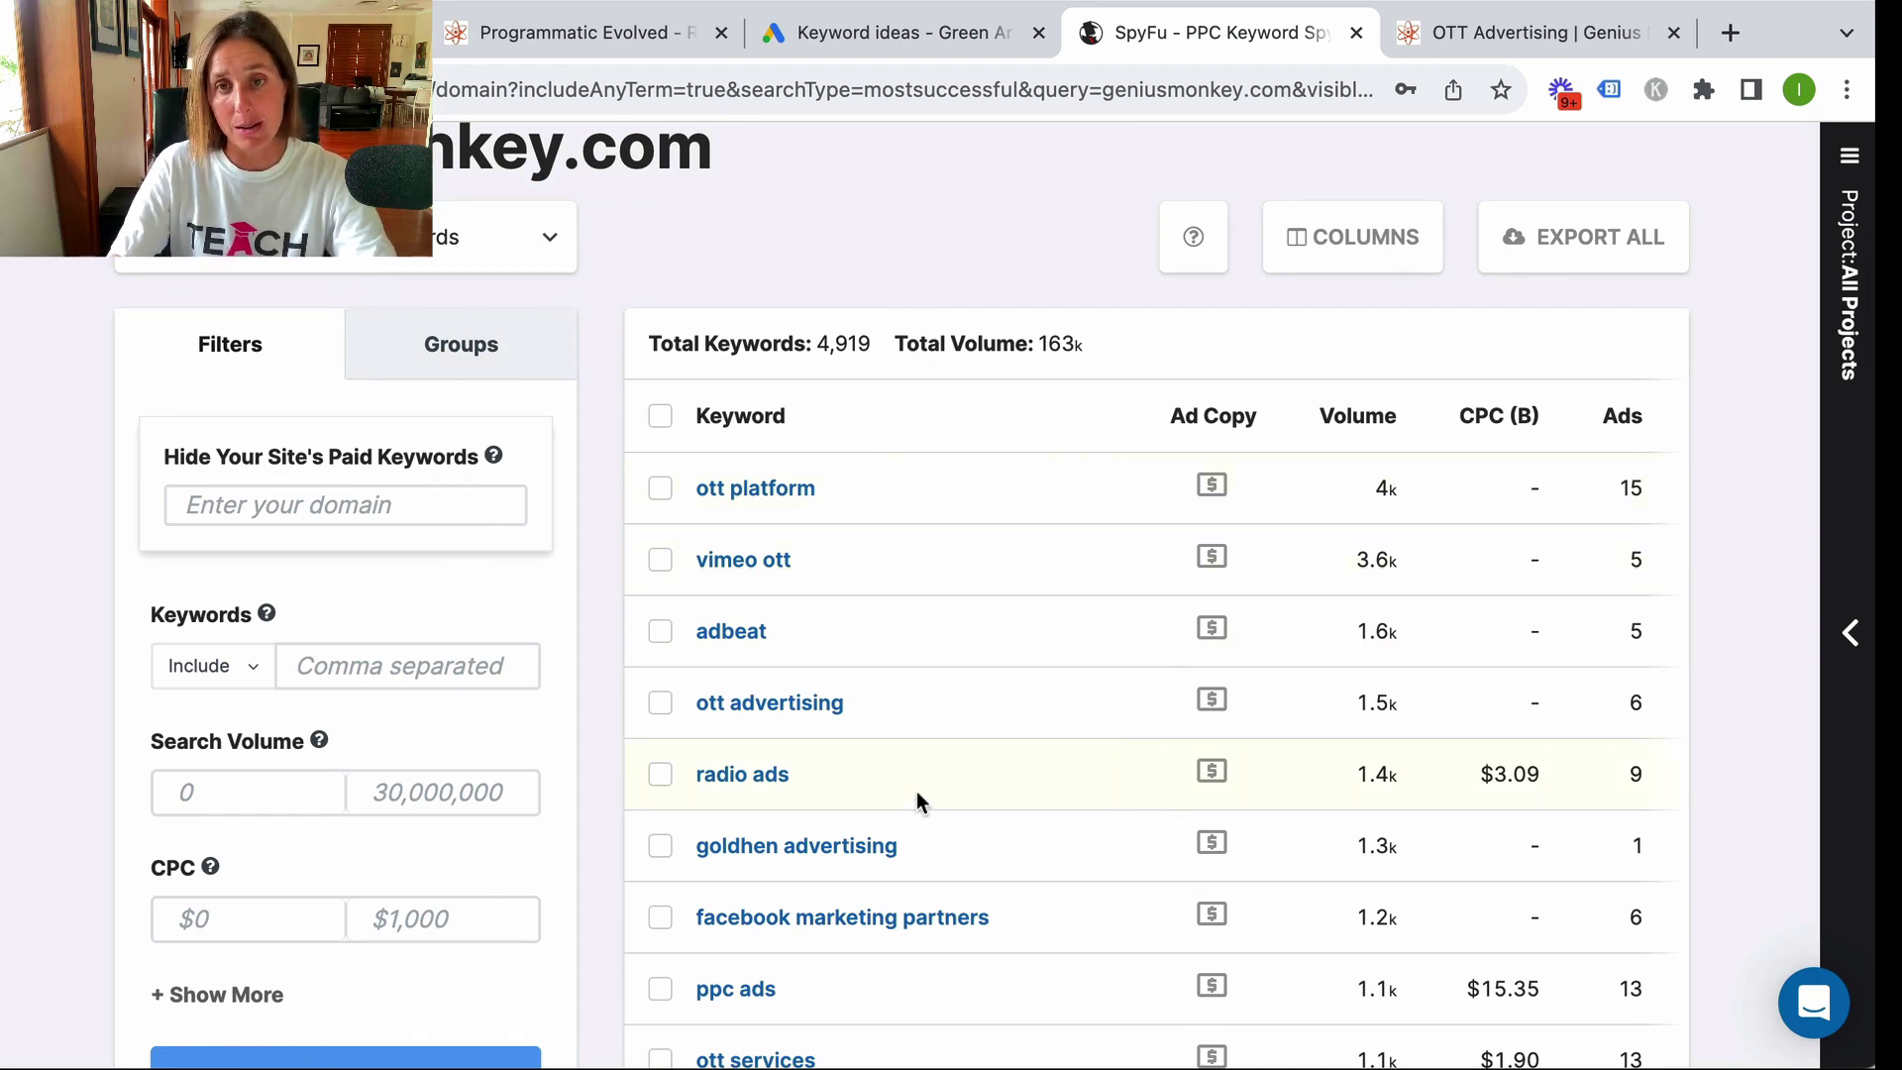
scroll(918, 799, up, 4)
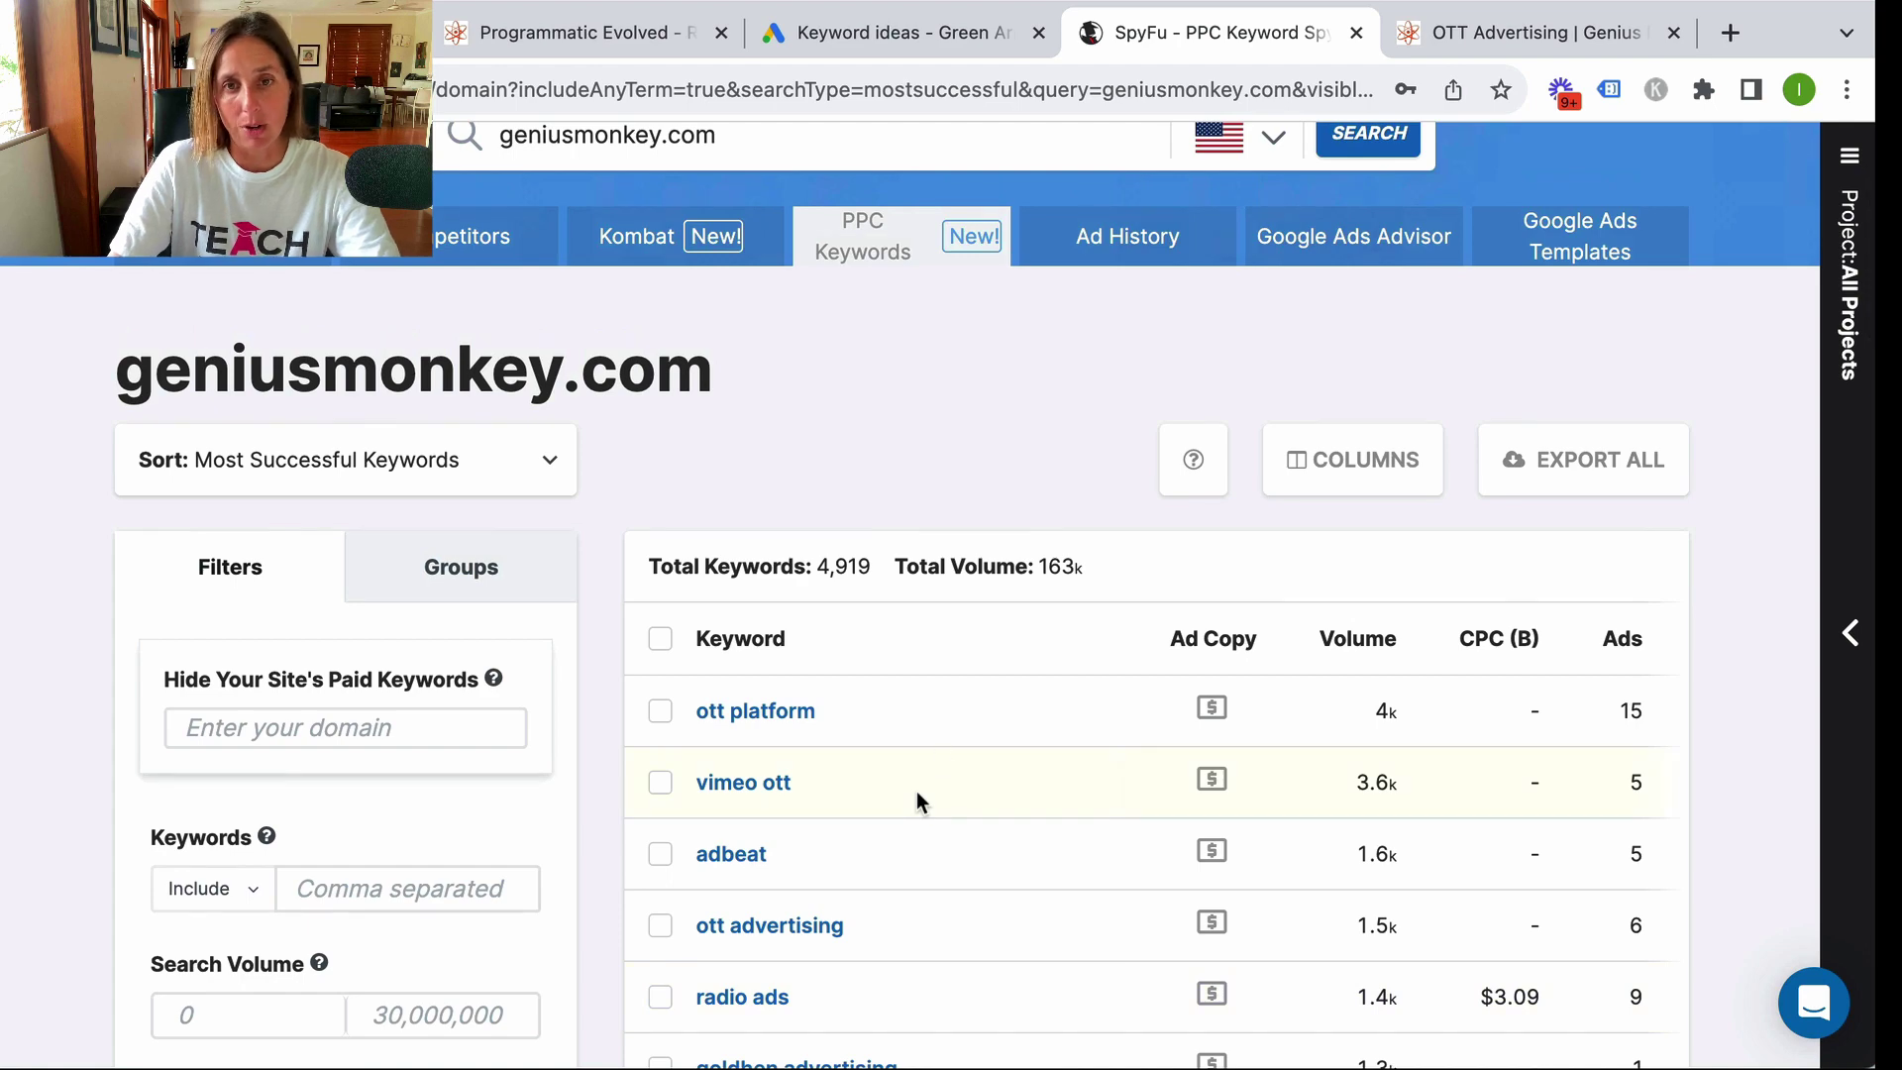
scroll(981, 532, down, 6)
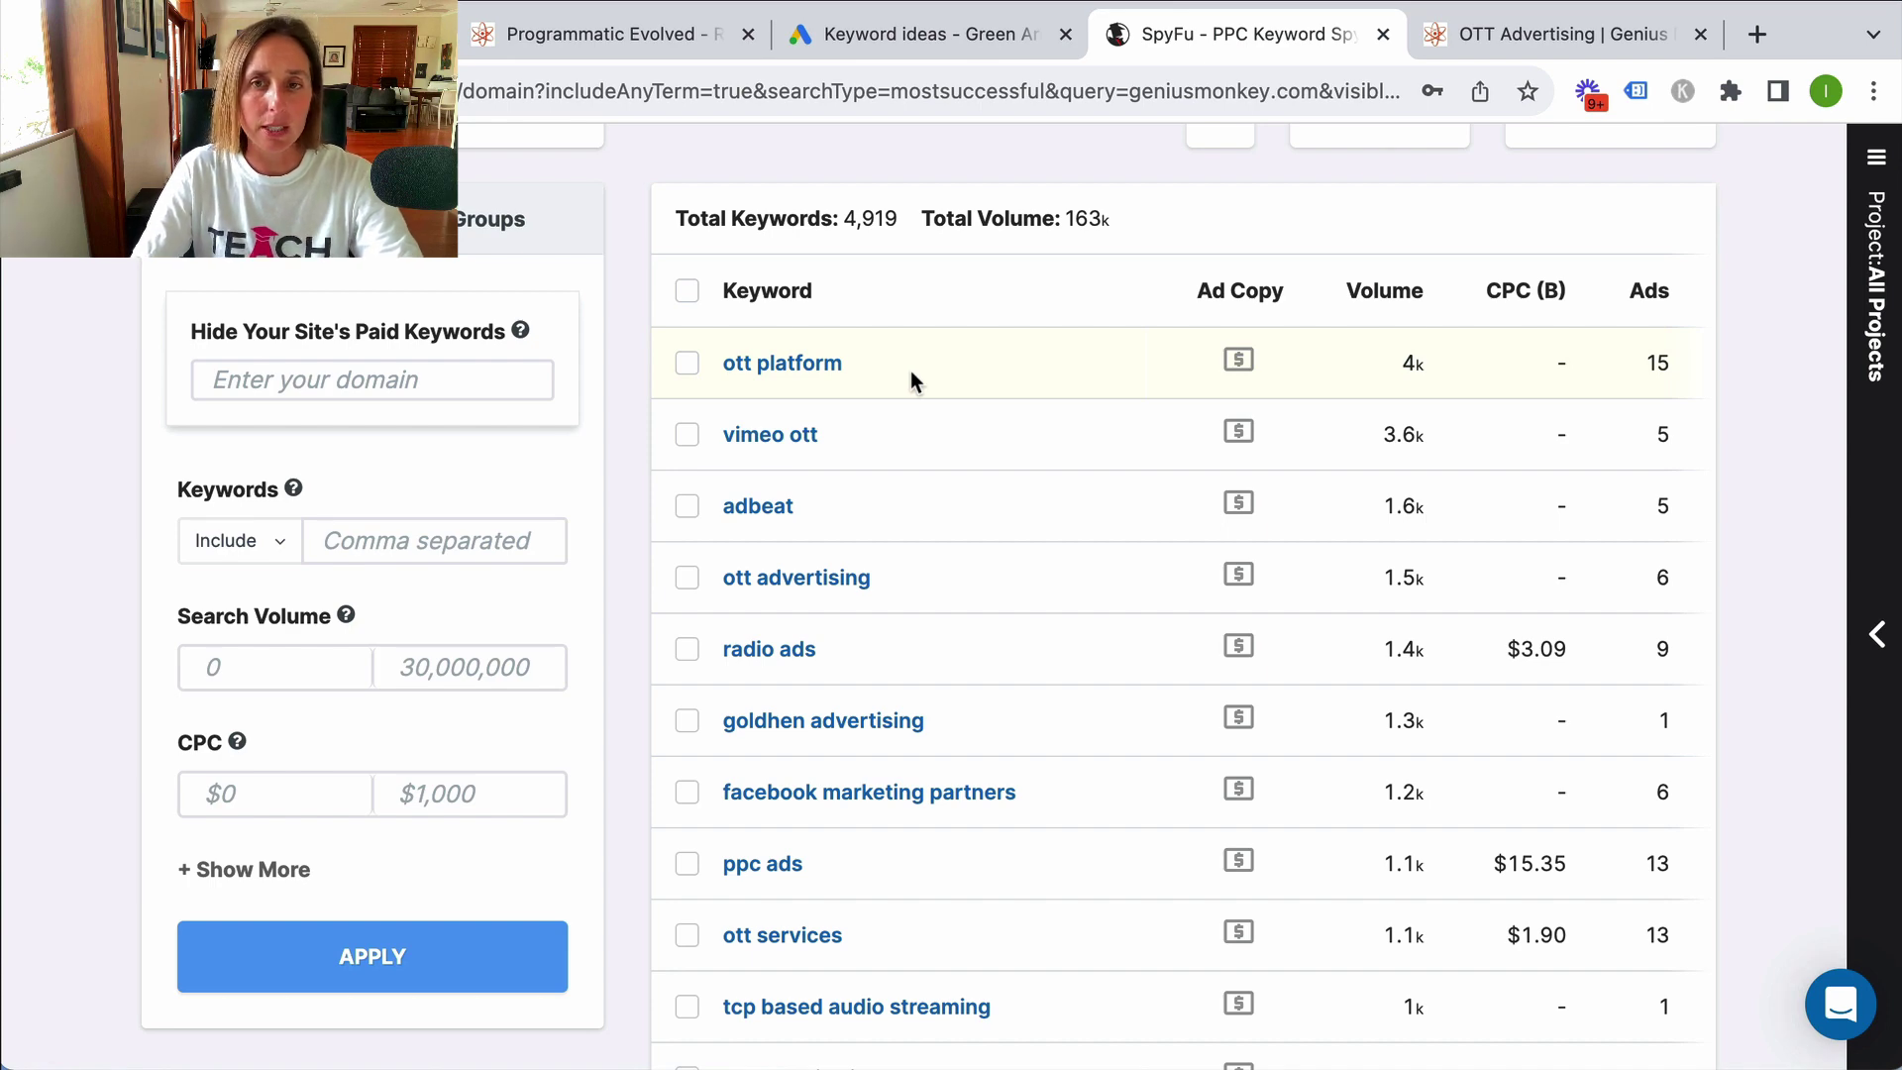
mouse_move(1241, 365)
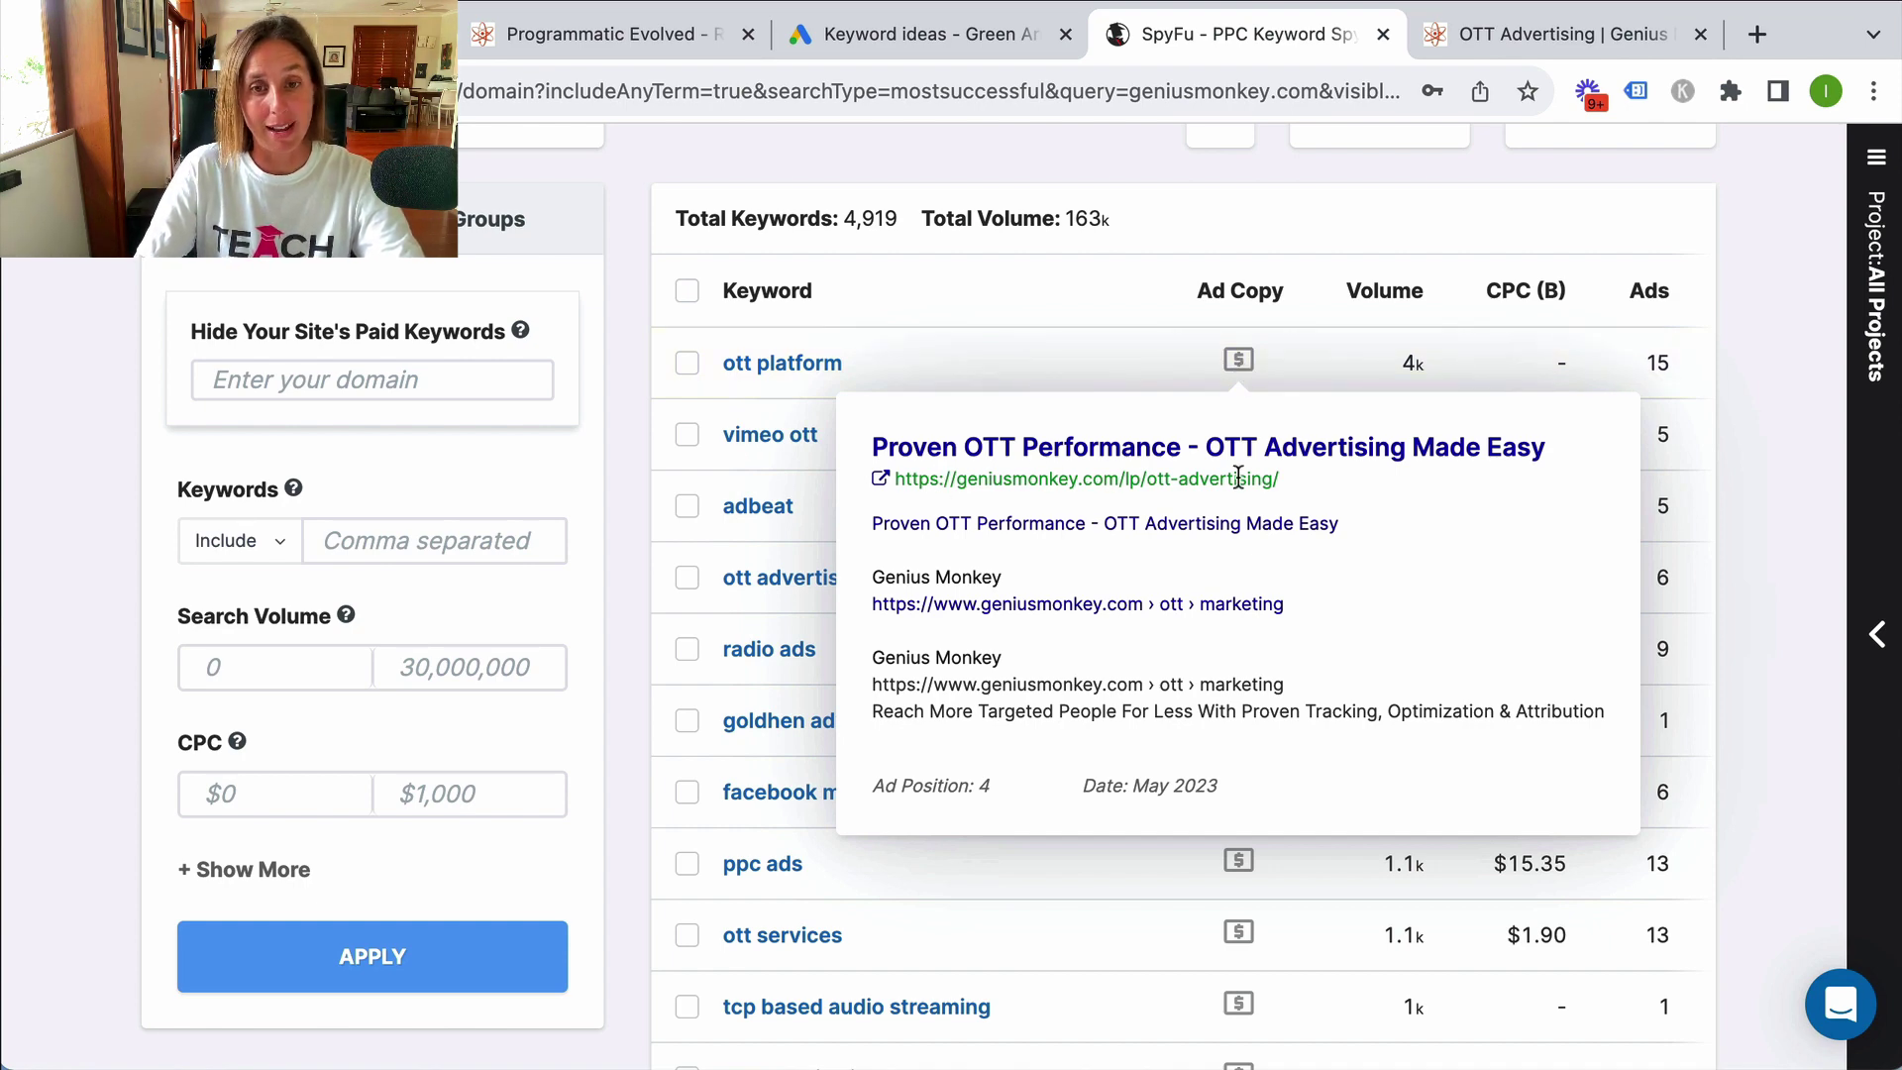
click(1526, 33)
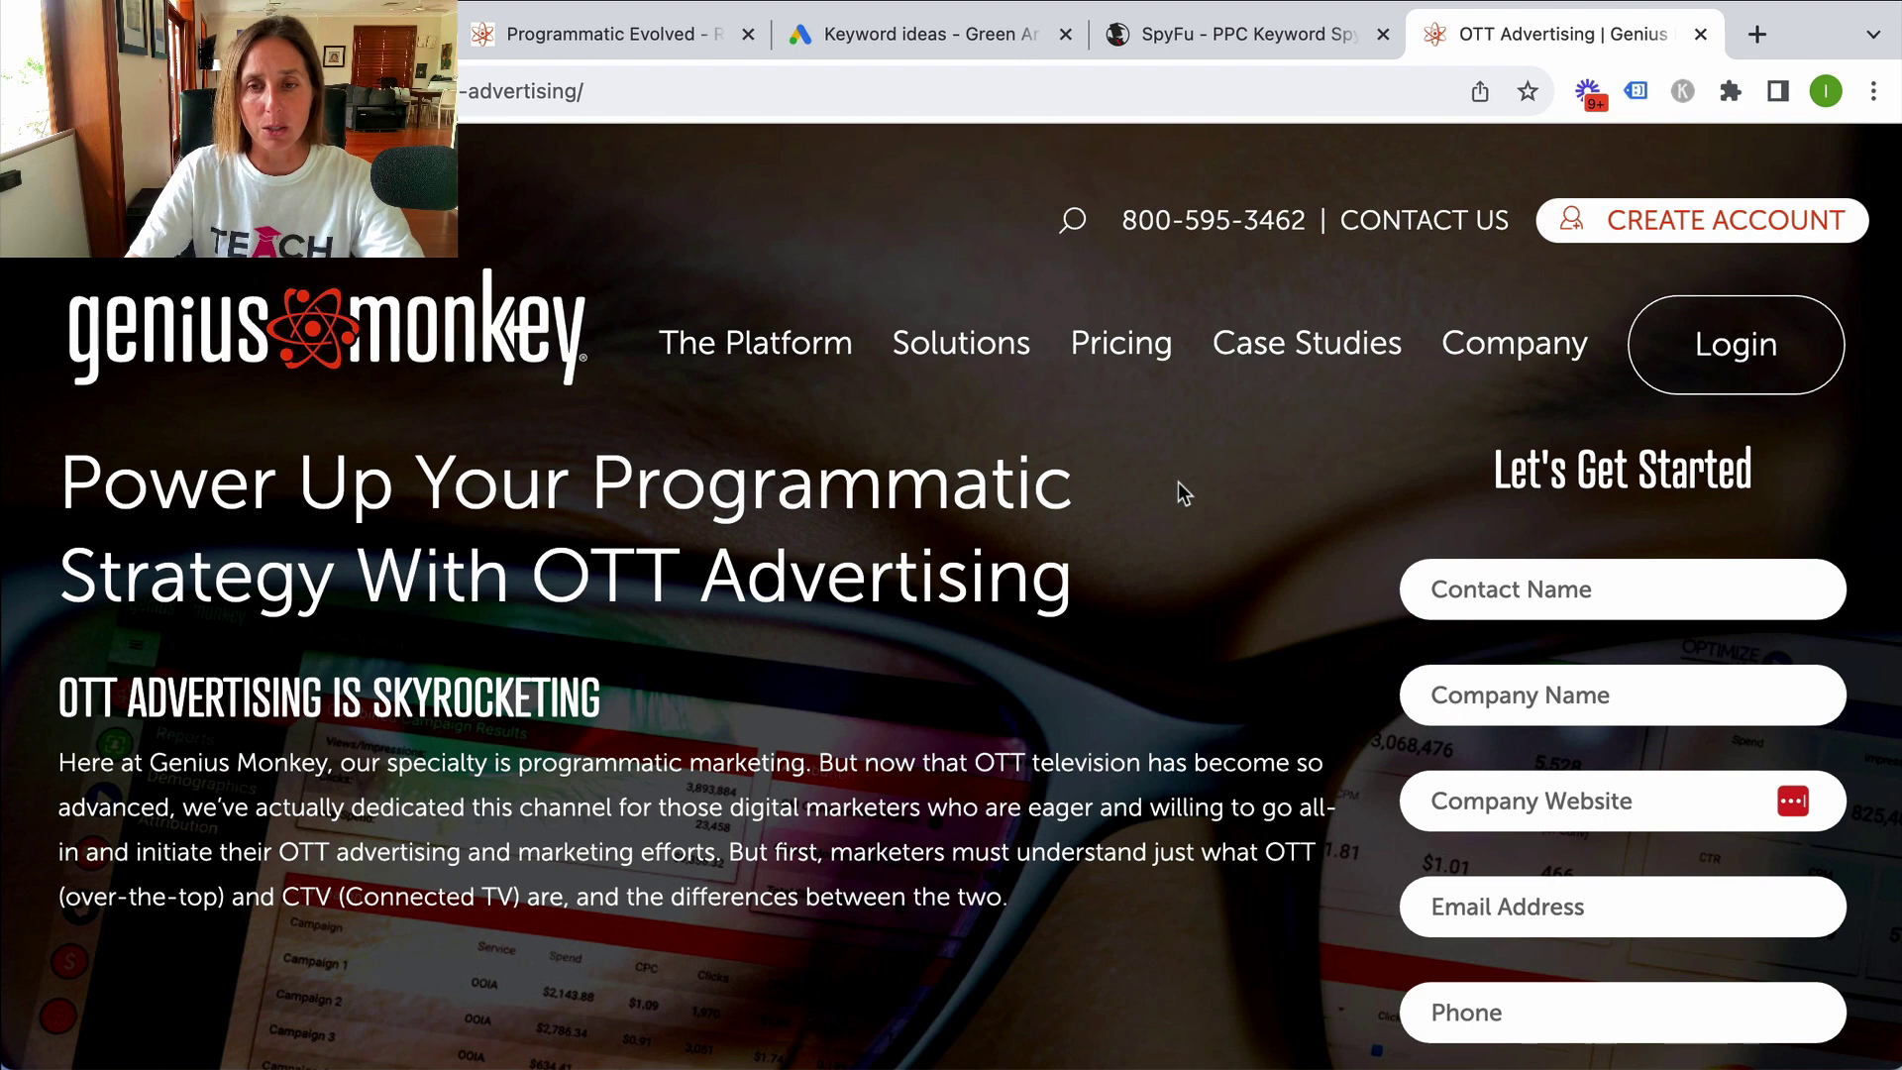
Check the OTT page's web address and read down to its heading and intro paragraph.
click(475, 91)
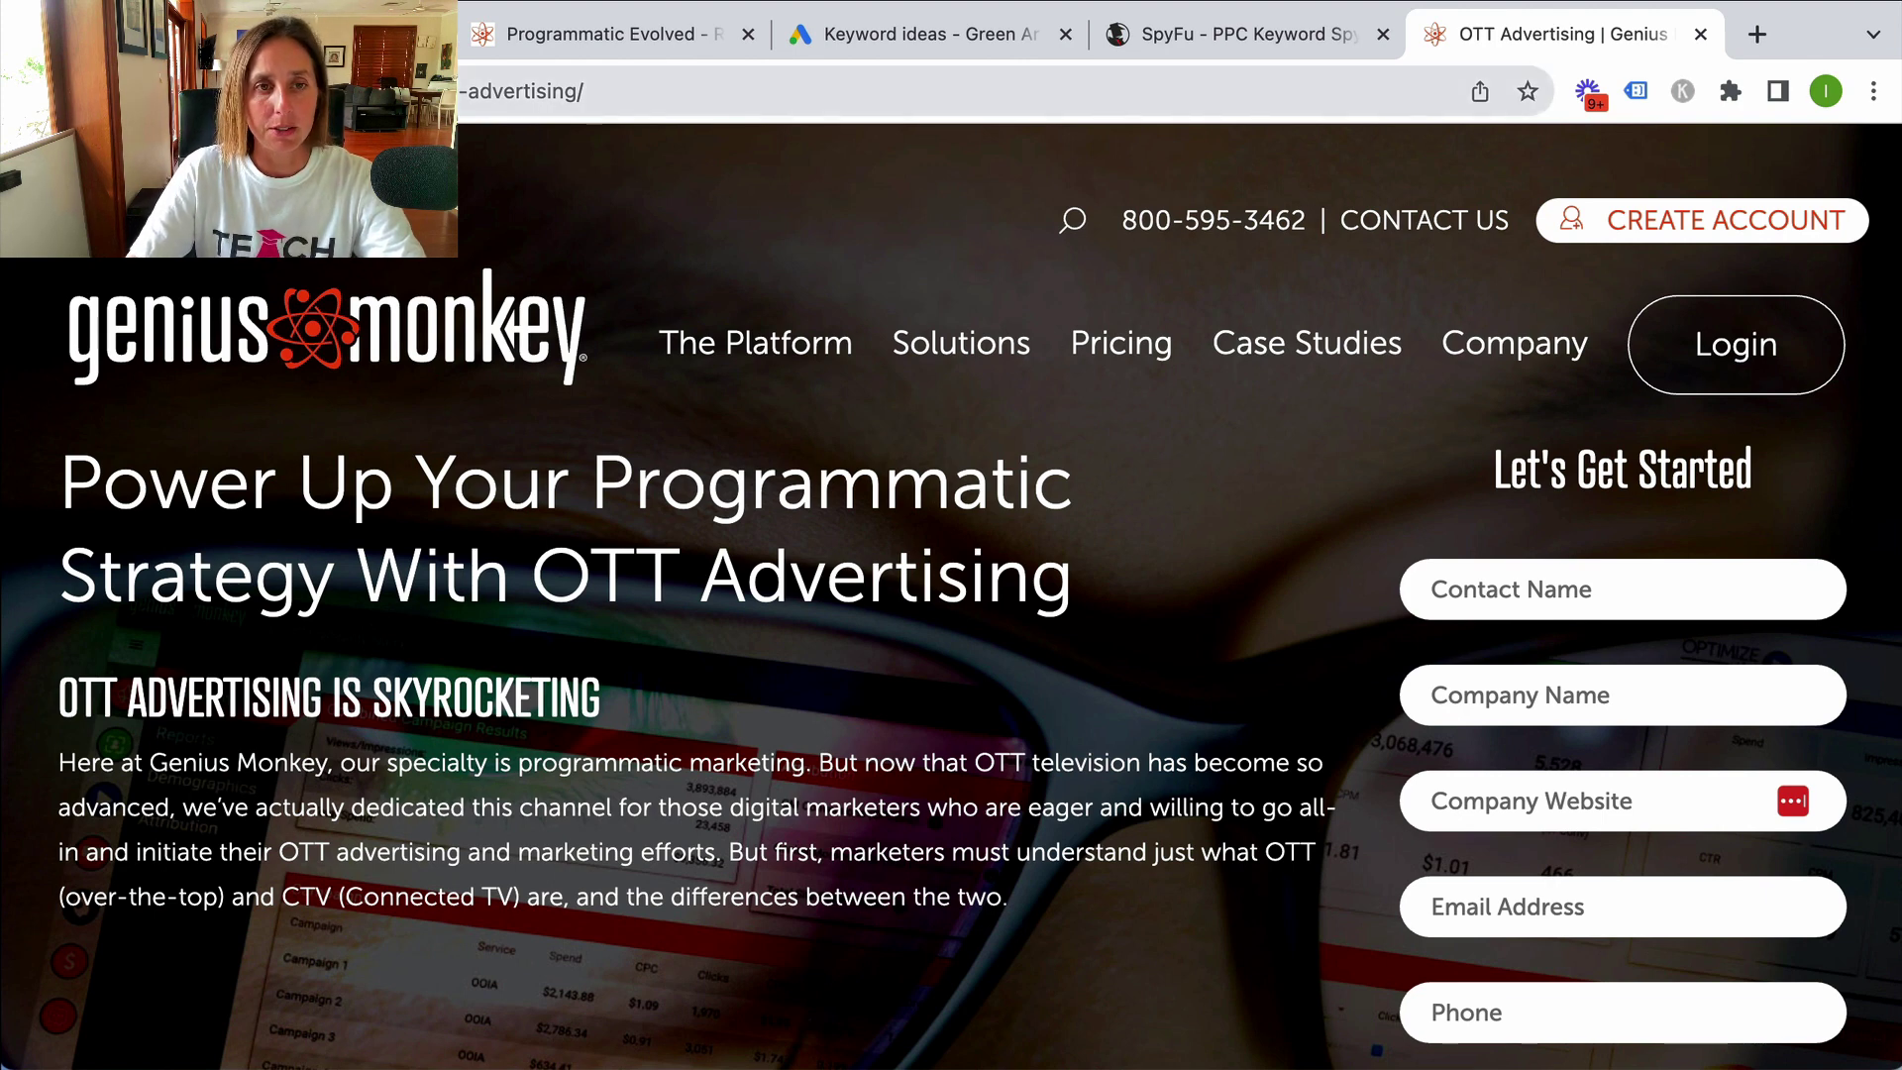
click(472, 92)
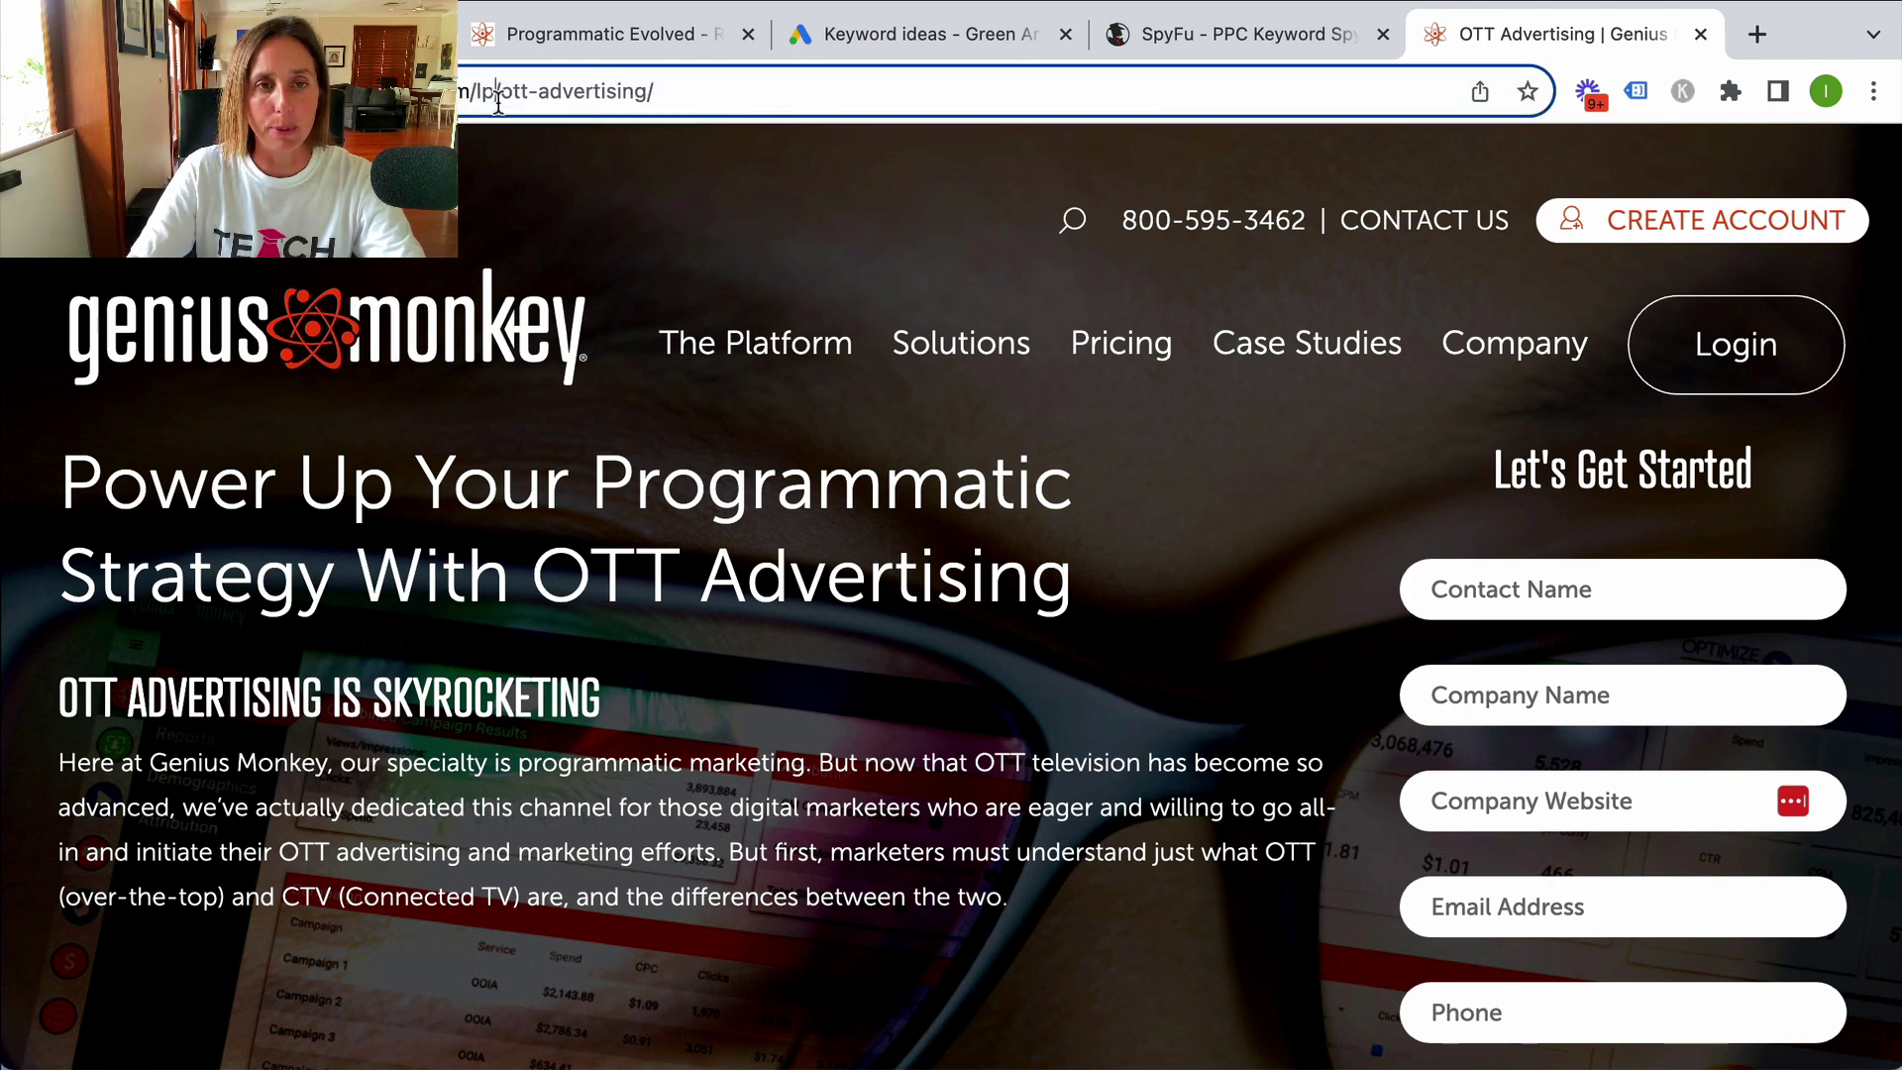
scroll(1341, 551, down, 1)
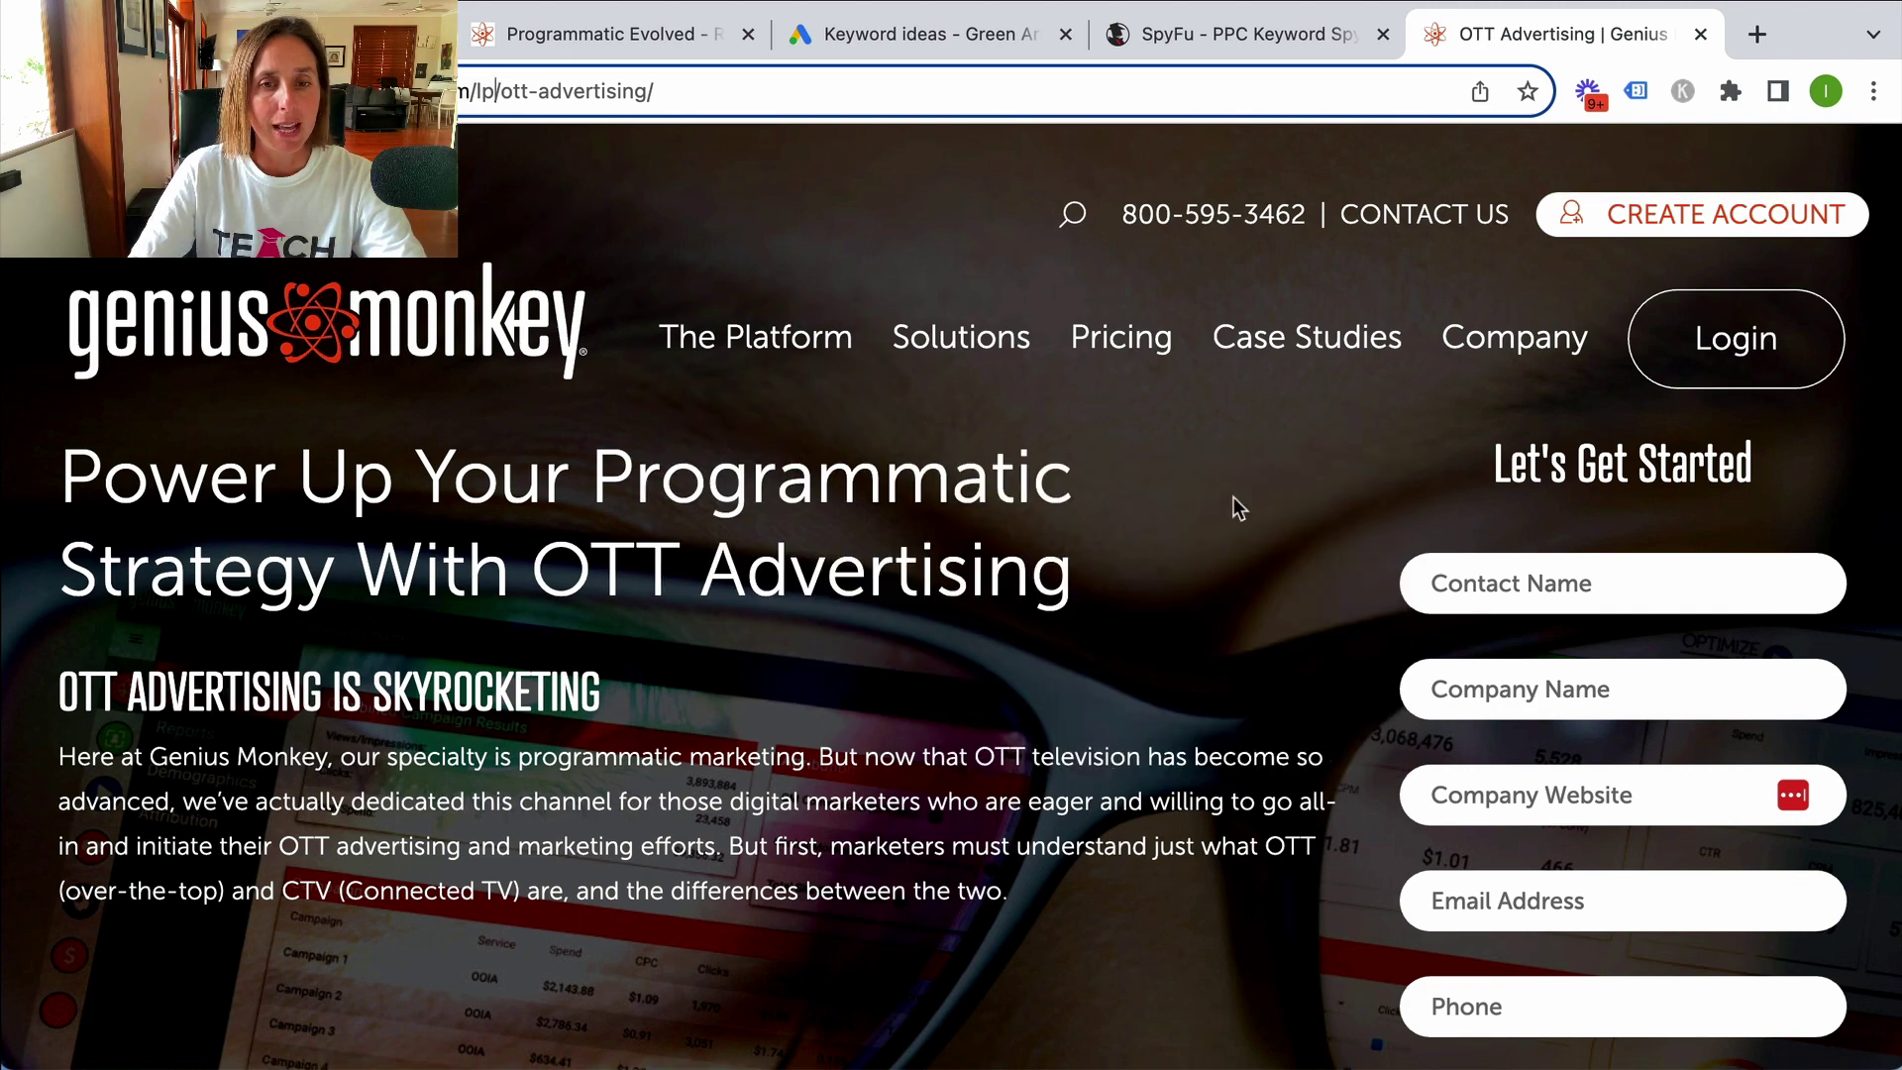
scroll(1233, 496, down, 2)
scroll(1234, 496, down, 2)
scroll(1236, 507, down, 2)
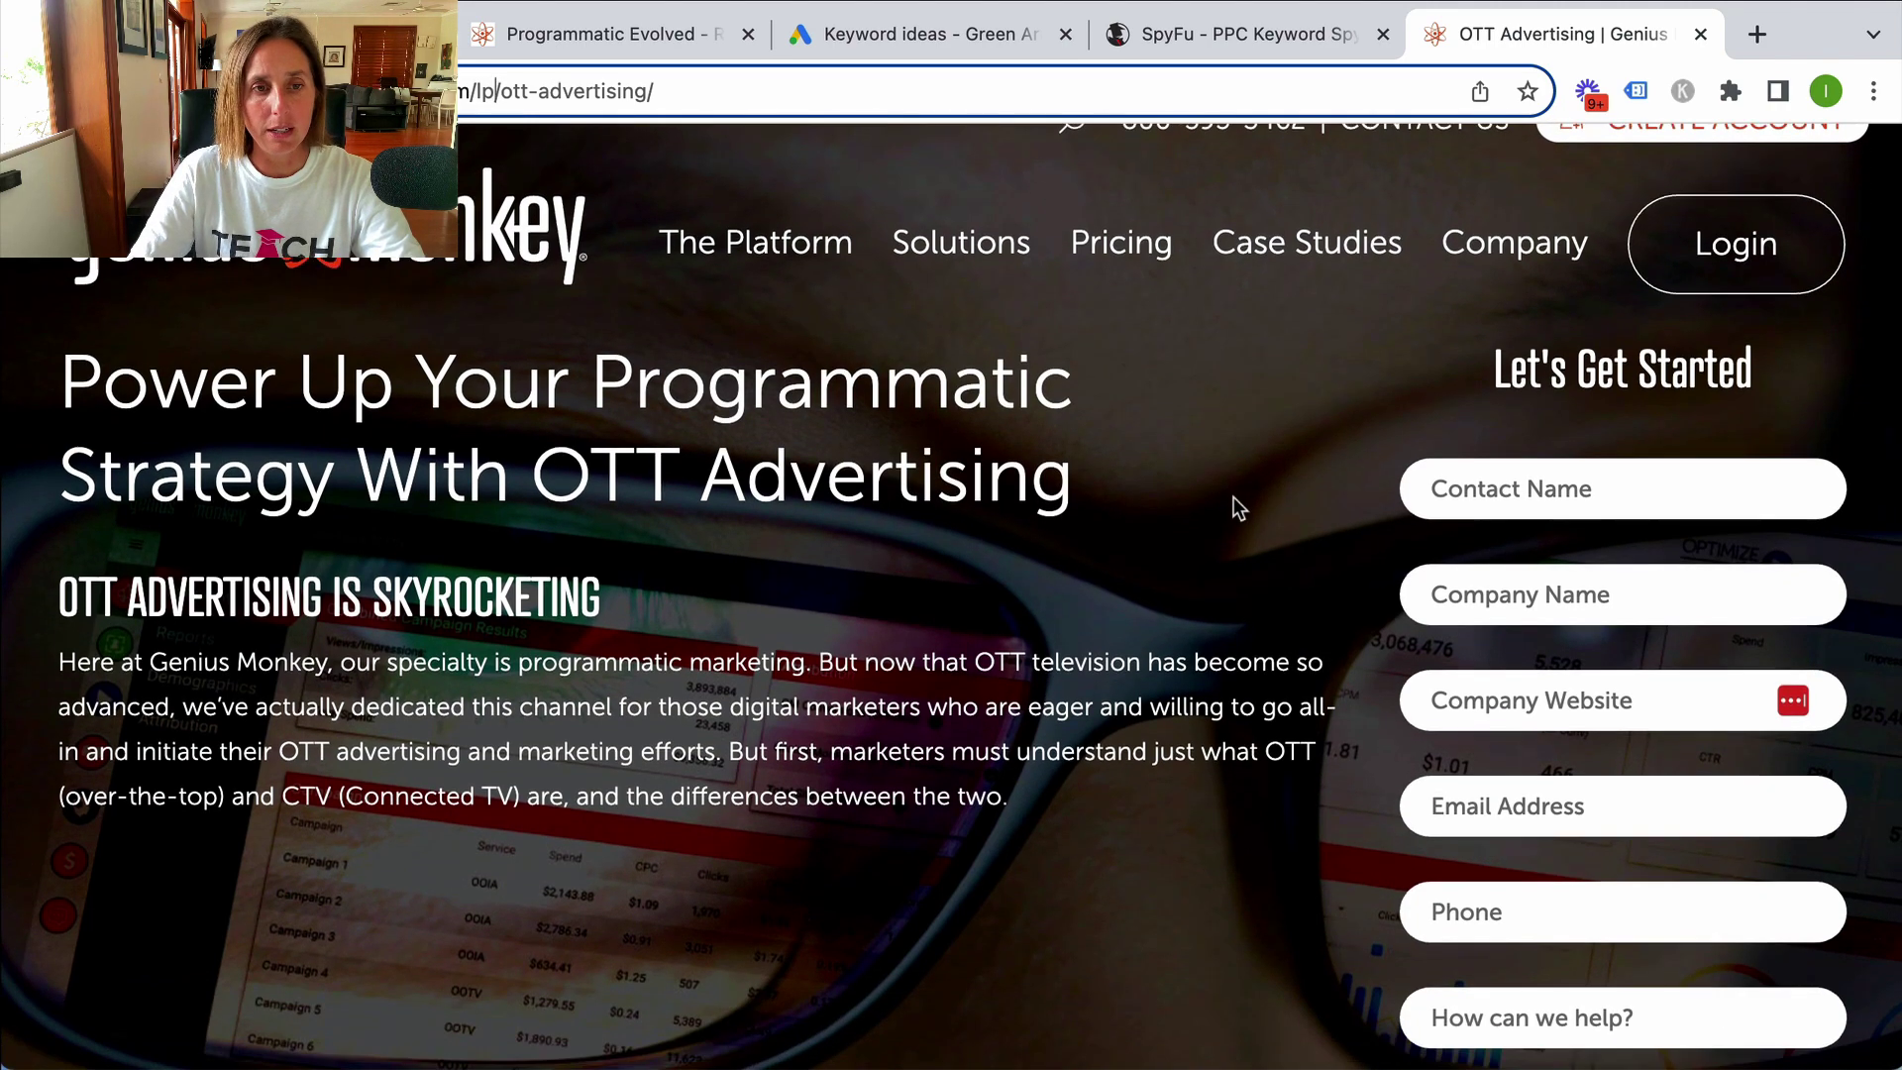
click(1050, 787)
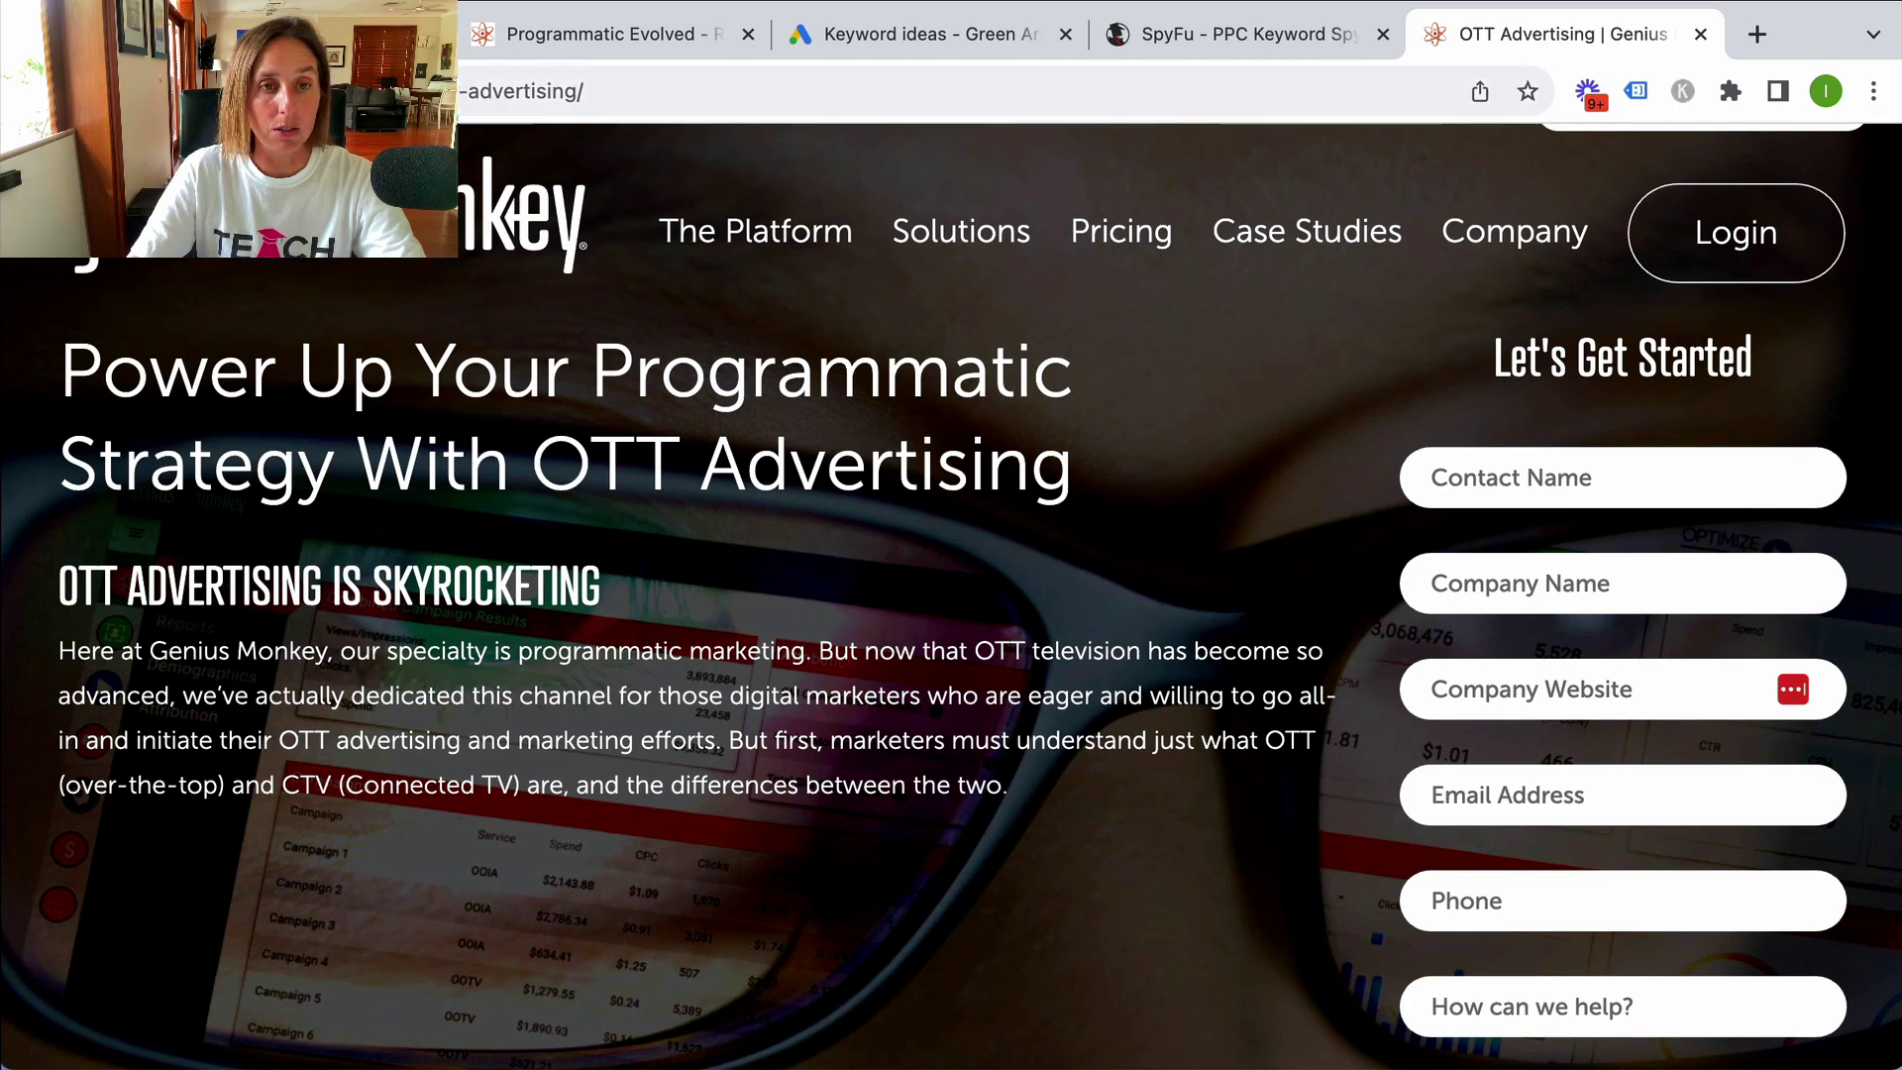
drag(60, 582, 1053, 796)
click(1049, 788)
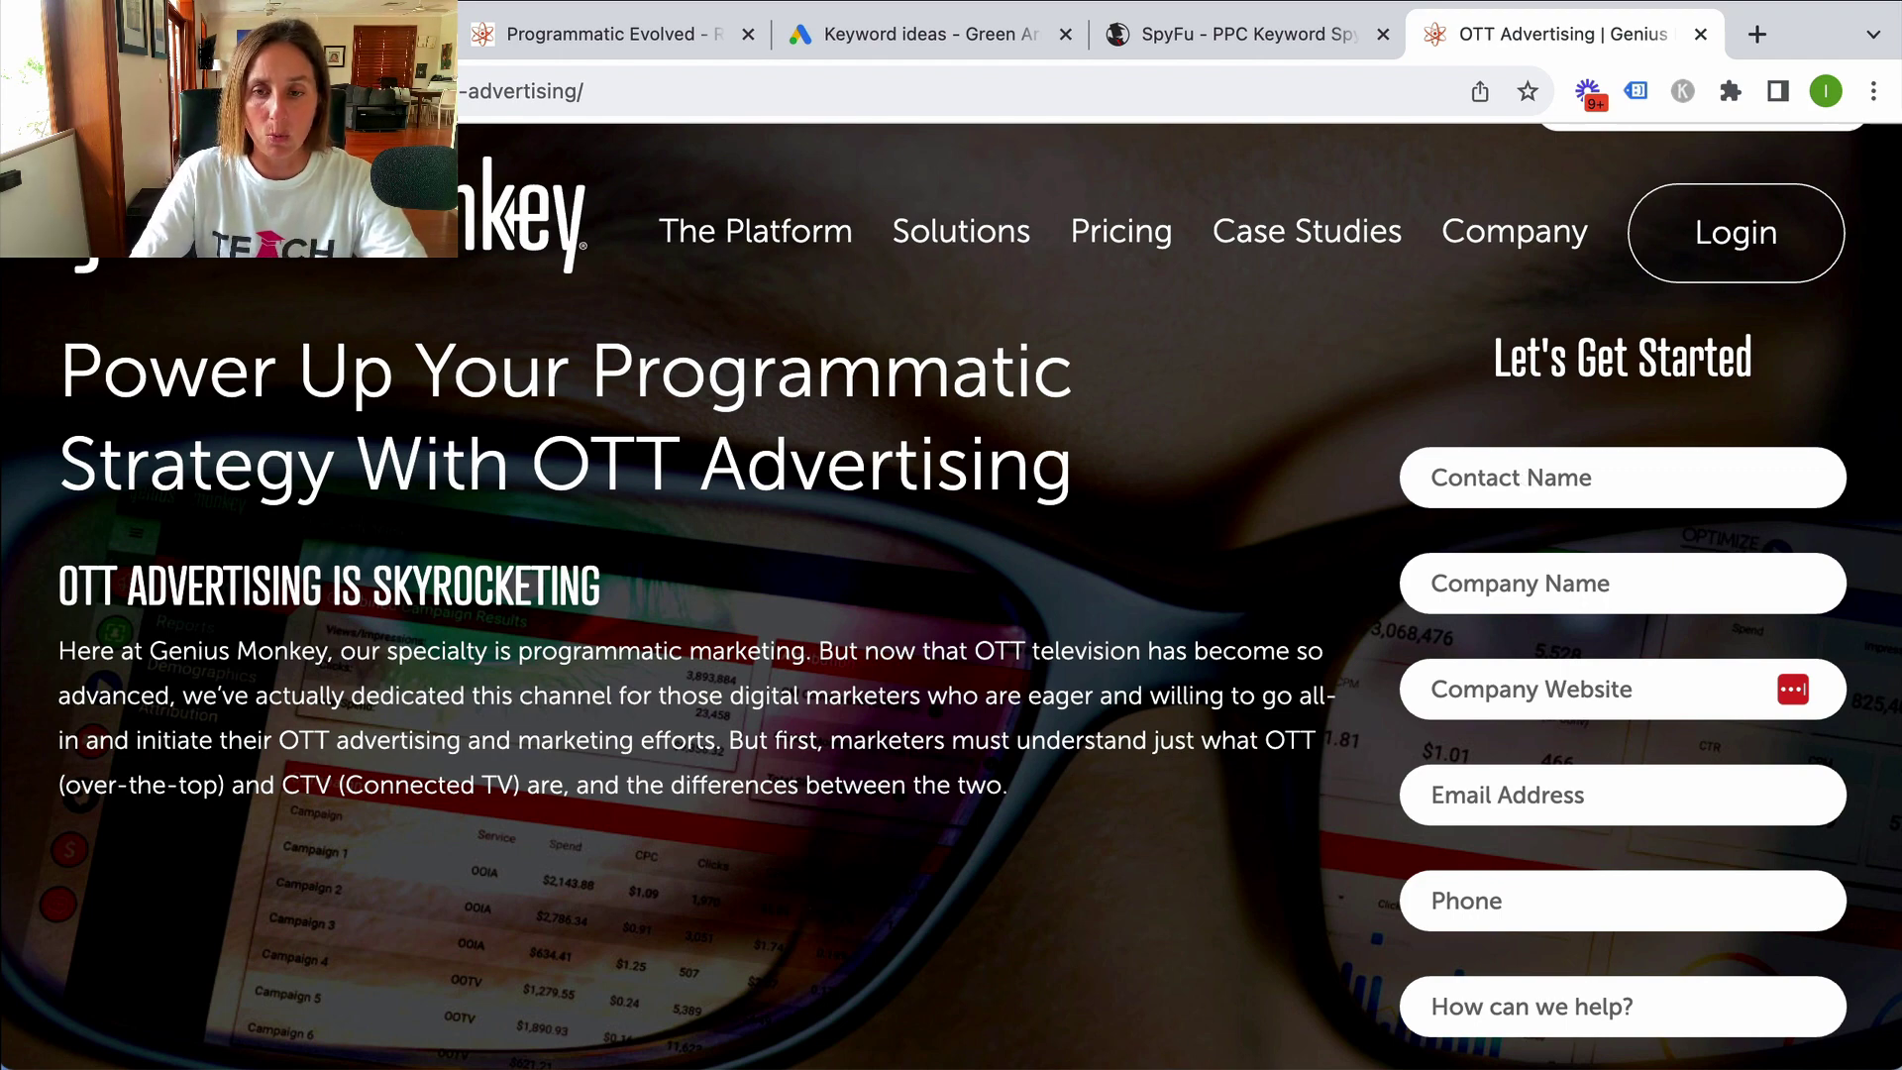
Read further down the OTT page, then return to Google Ads Auction insights.
scroll(1088, 892, down, 3)
scroll(1088, 892, up, 3)
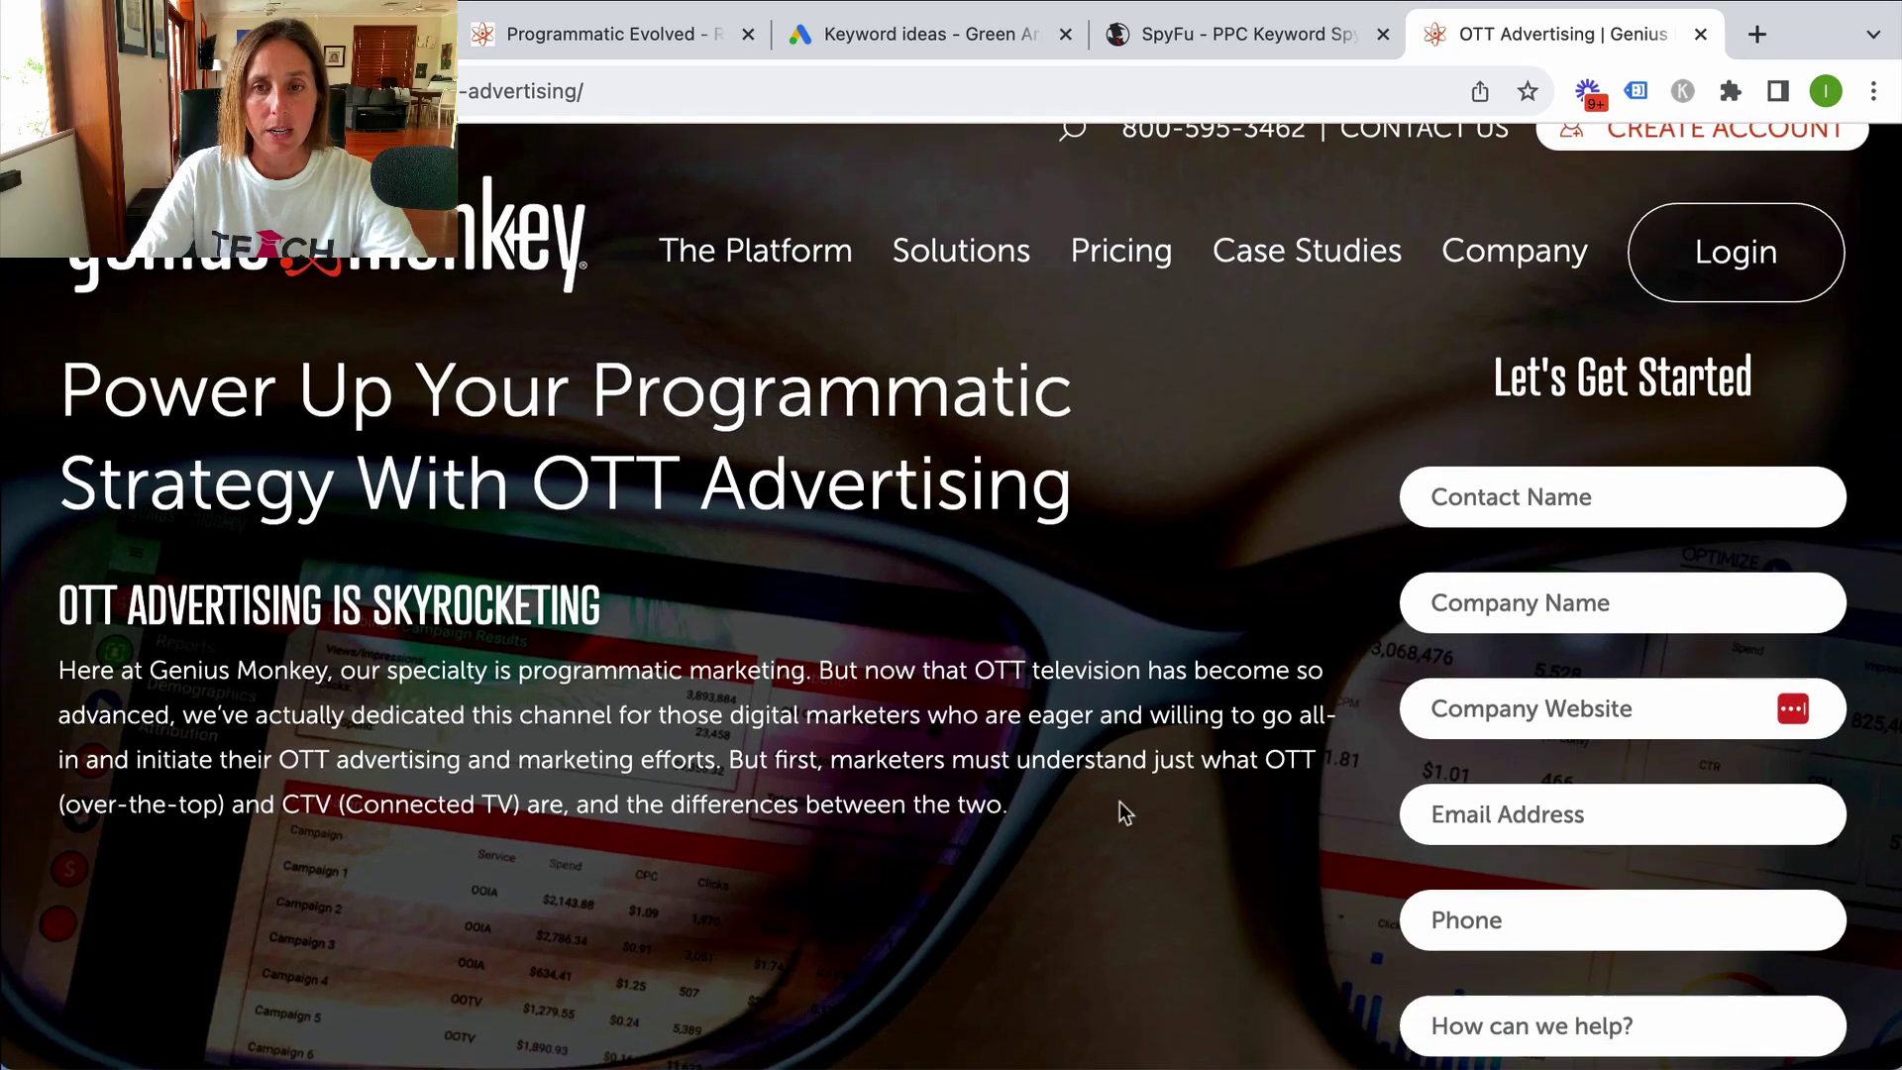
scroll(1293, 639, down, 1)
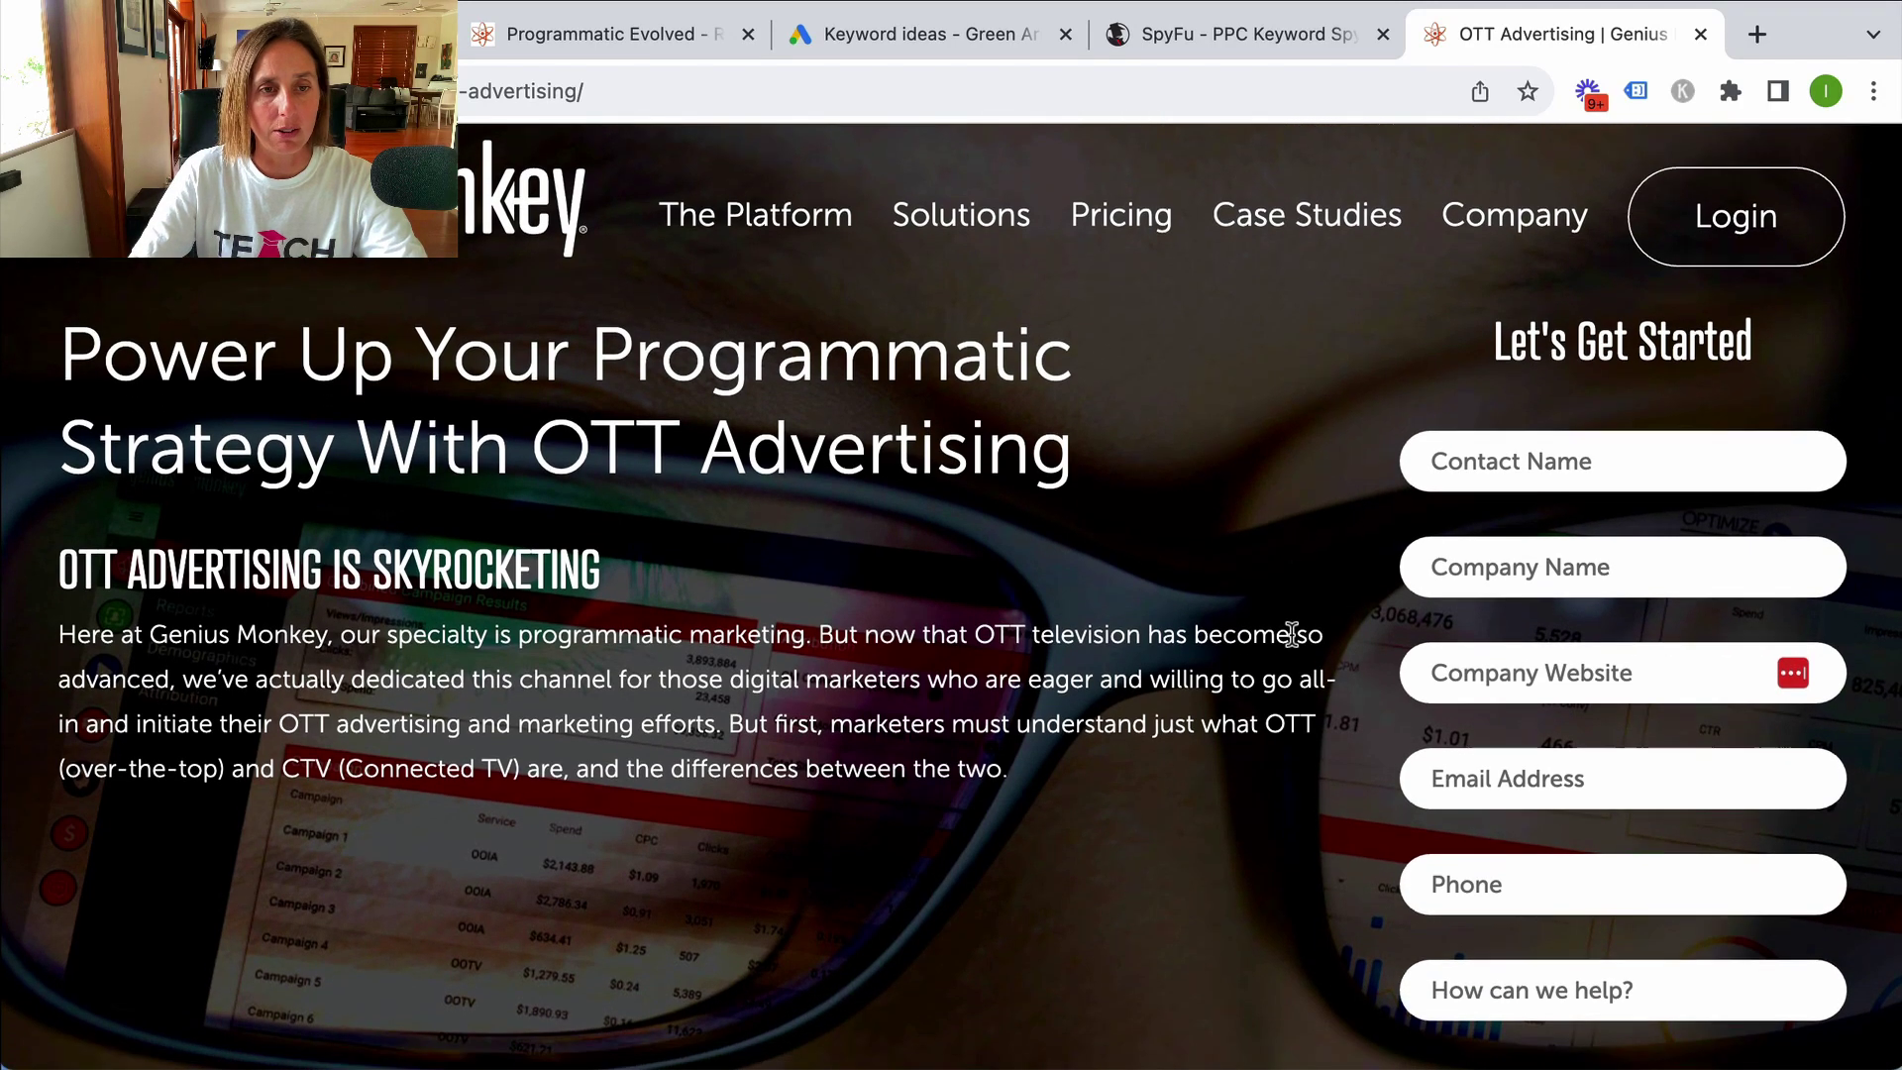
triple_click(116, 369)
click(1012, 477)
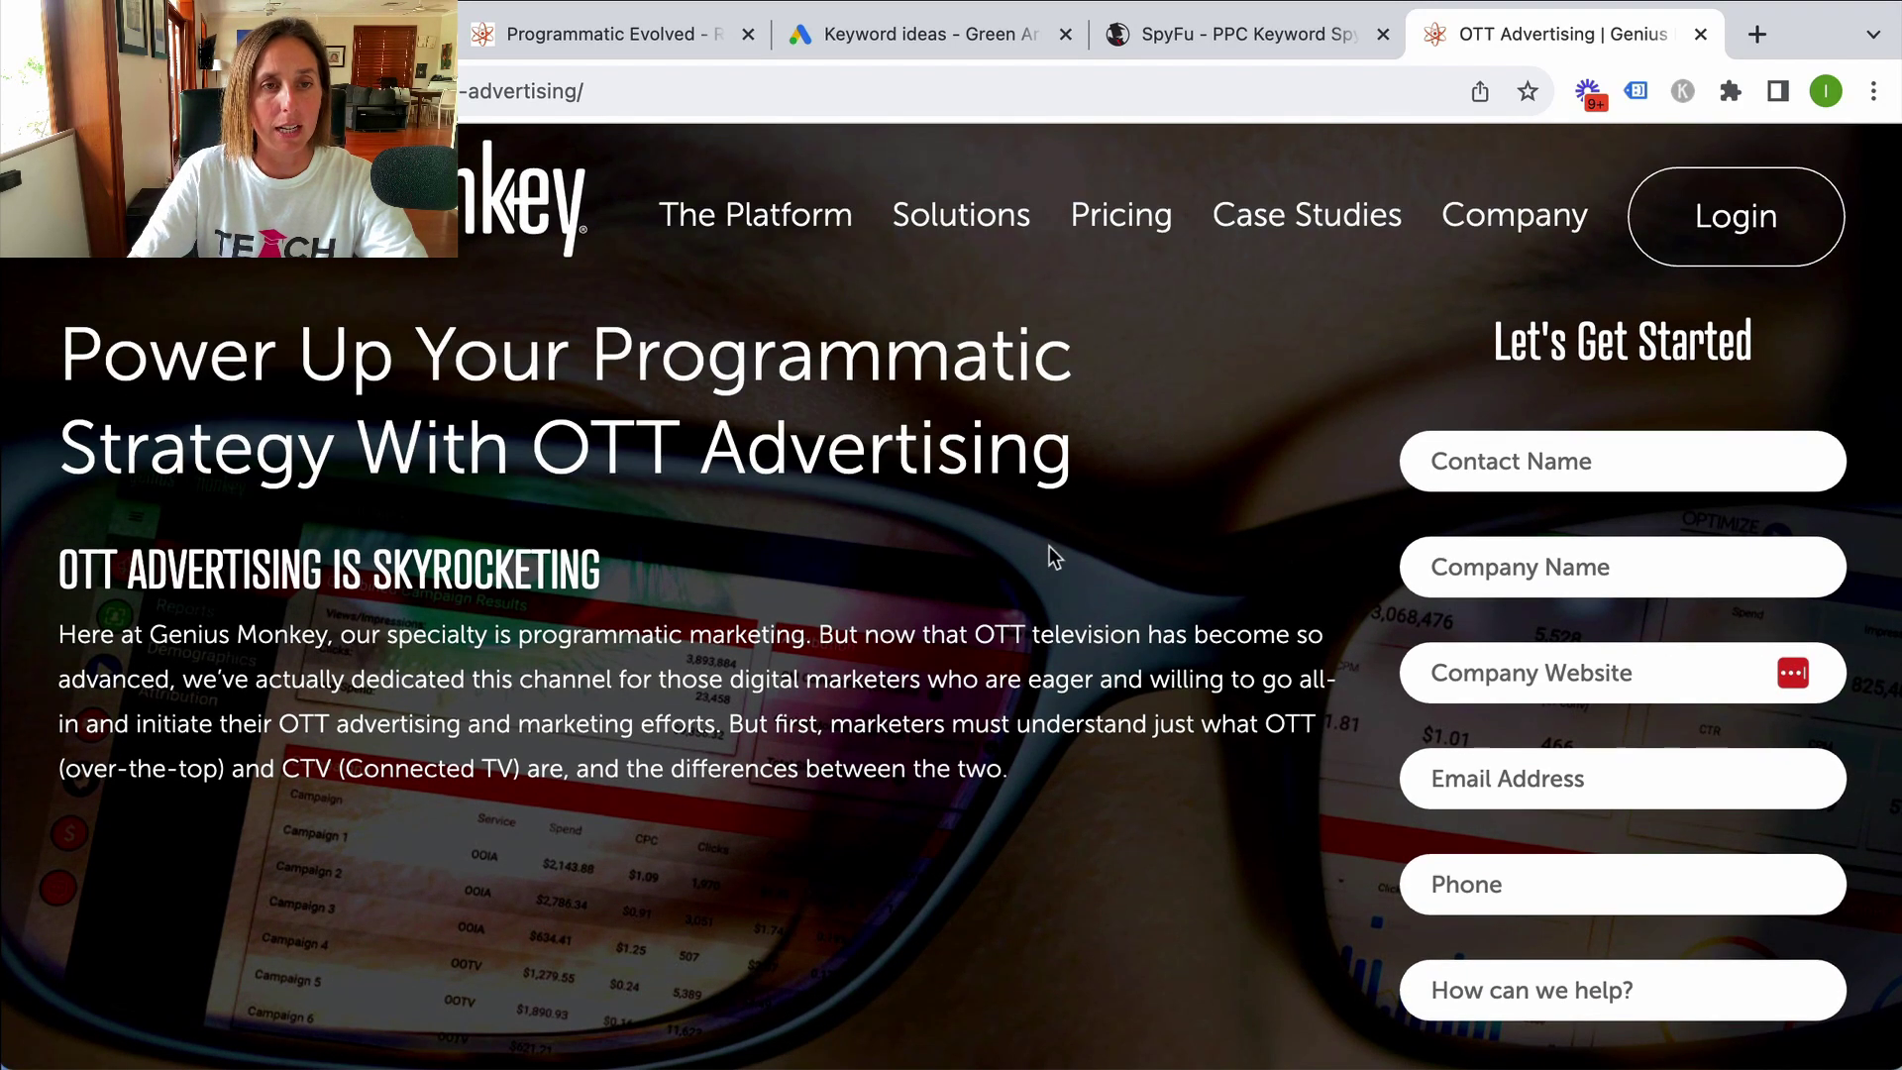
scroll(1050, 552, down, 10)
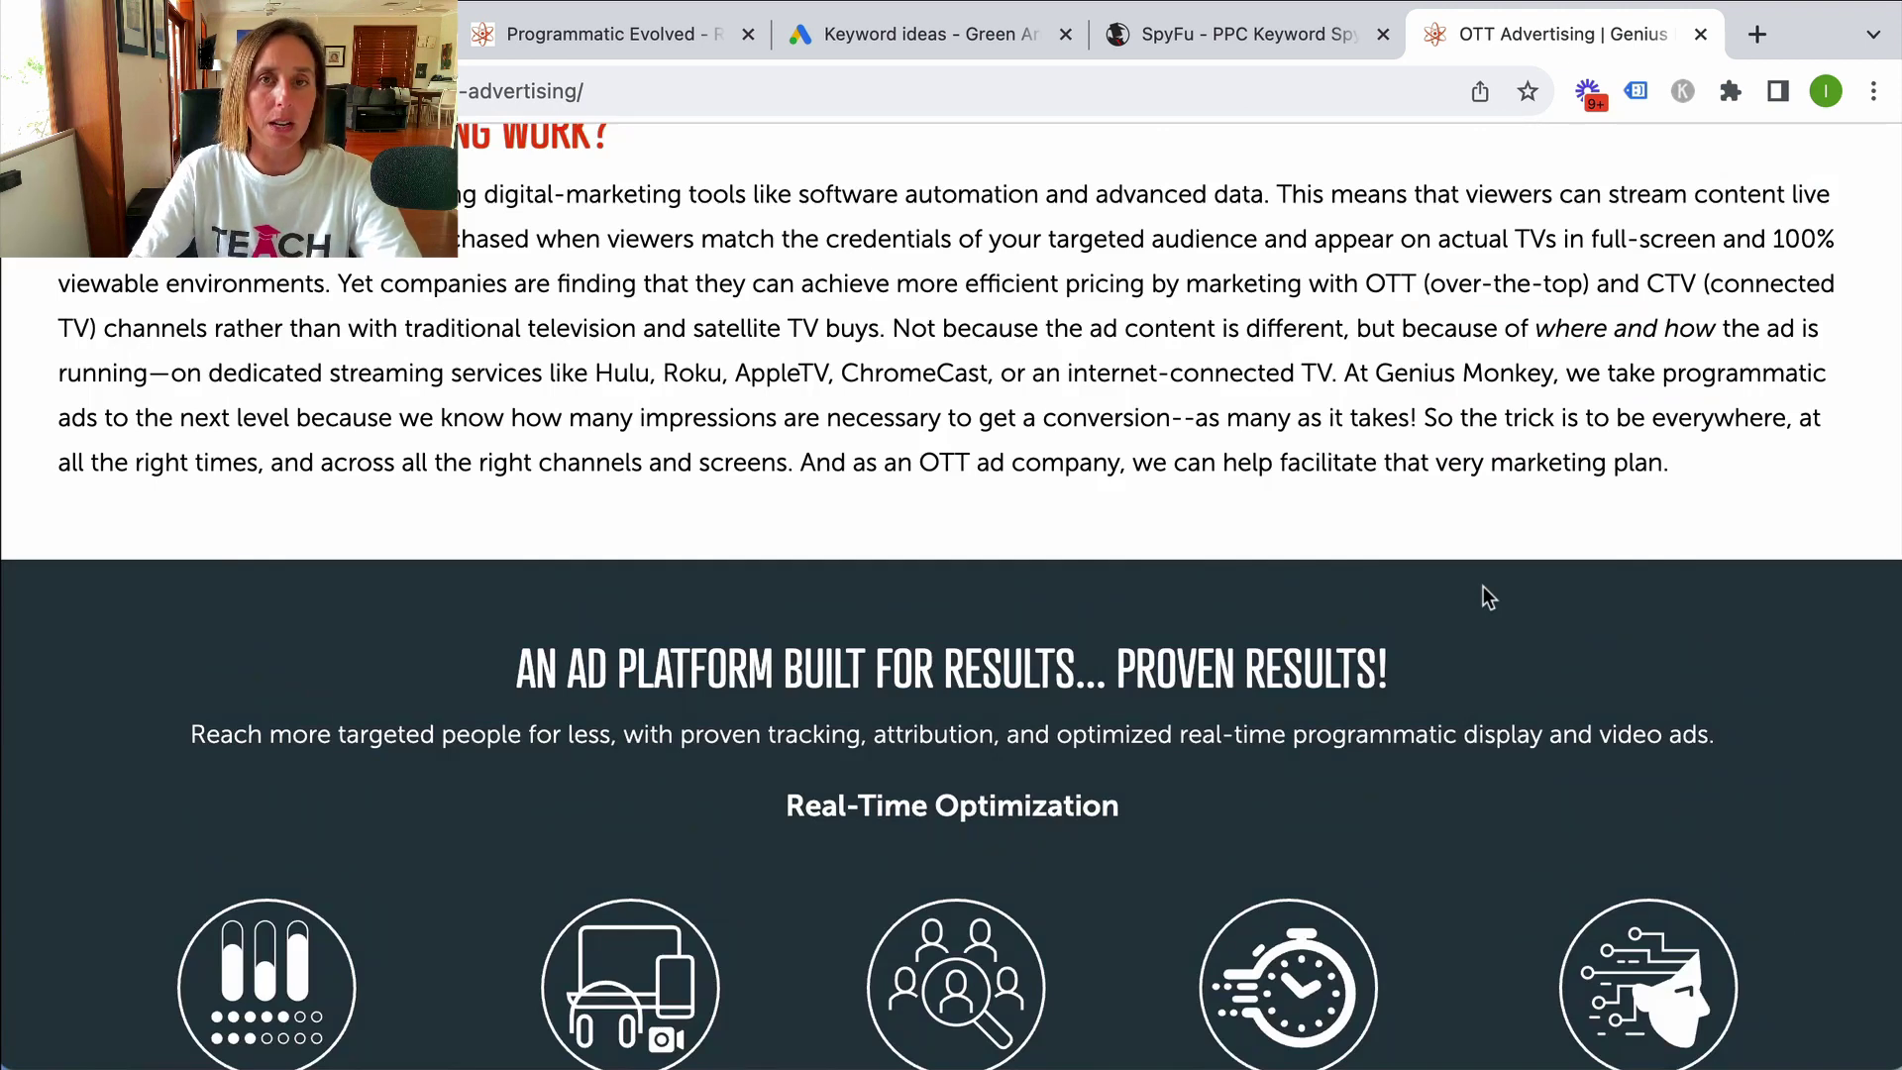
scroll(1483, 585, down, 1)
scroll(1483, 585, up, 15)
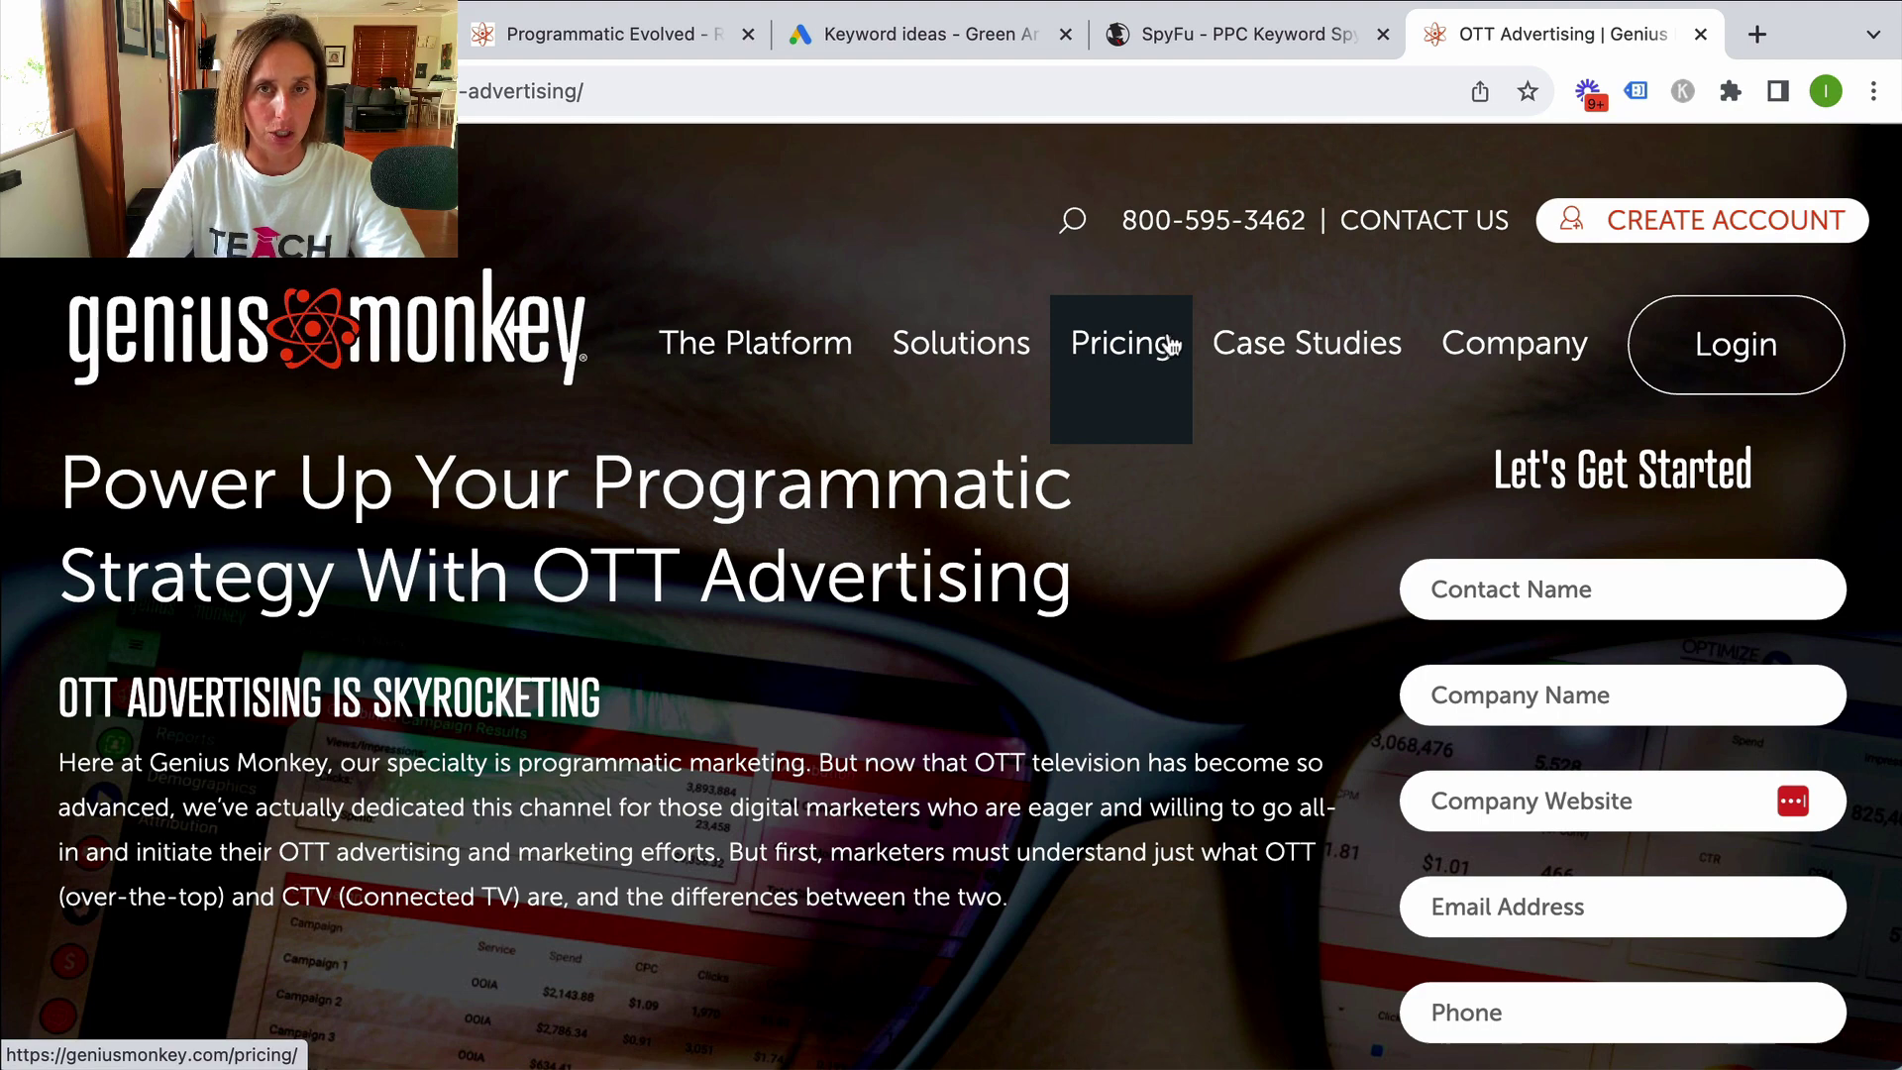
key(super+1)
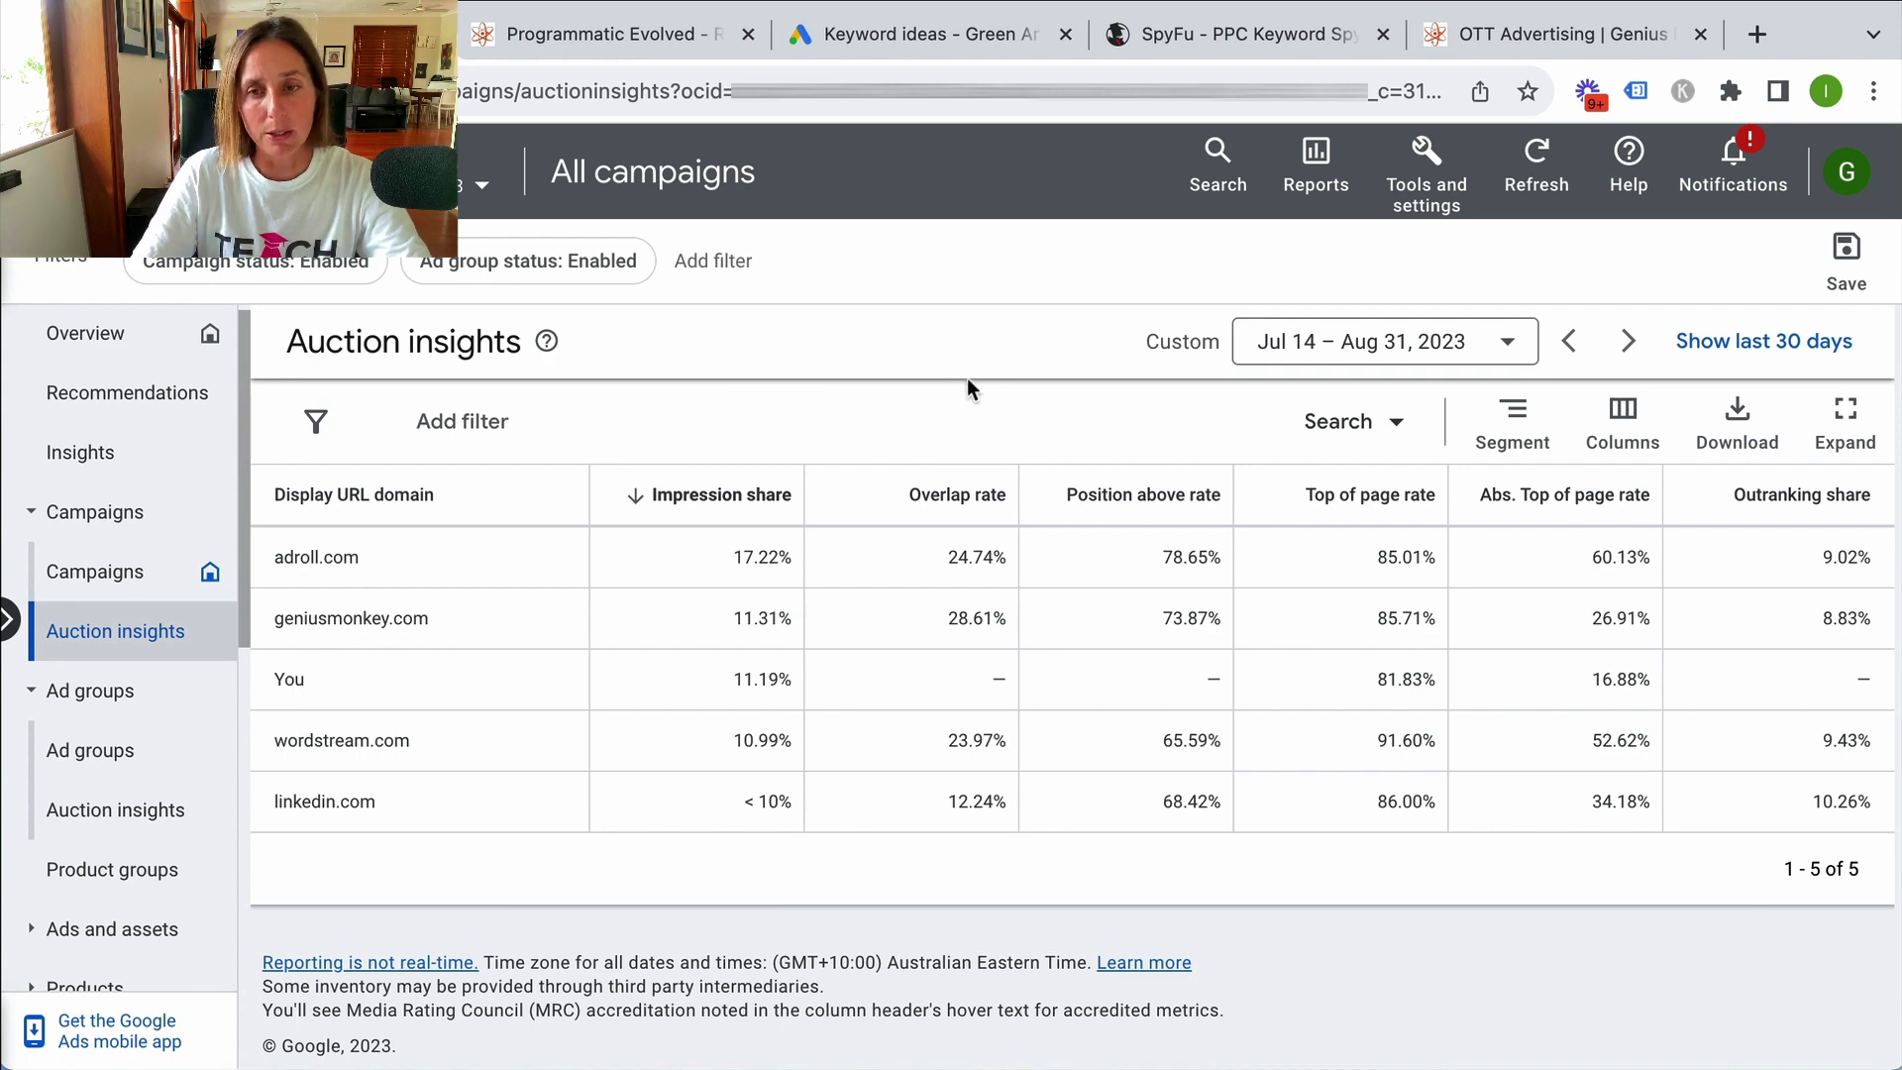
Open the Auction insights Segment menu and reveal its Time submenu.
click(1506, 434)
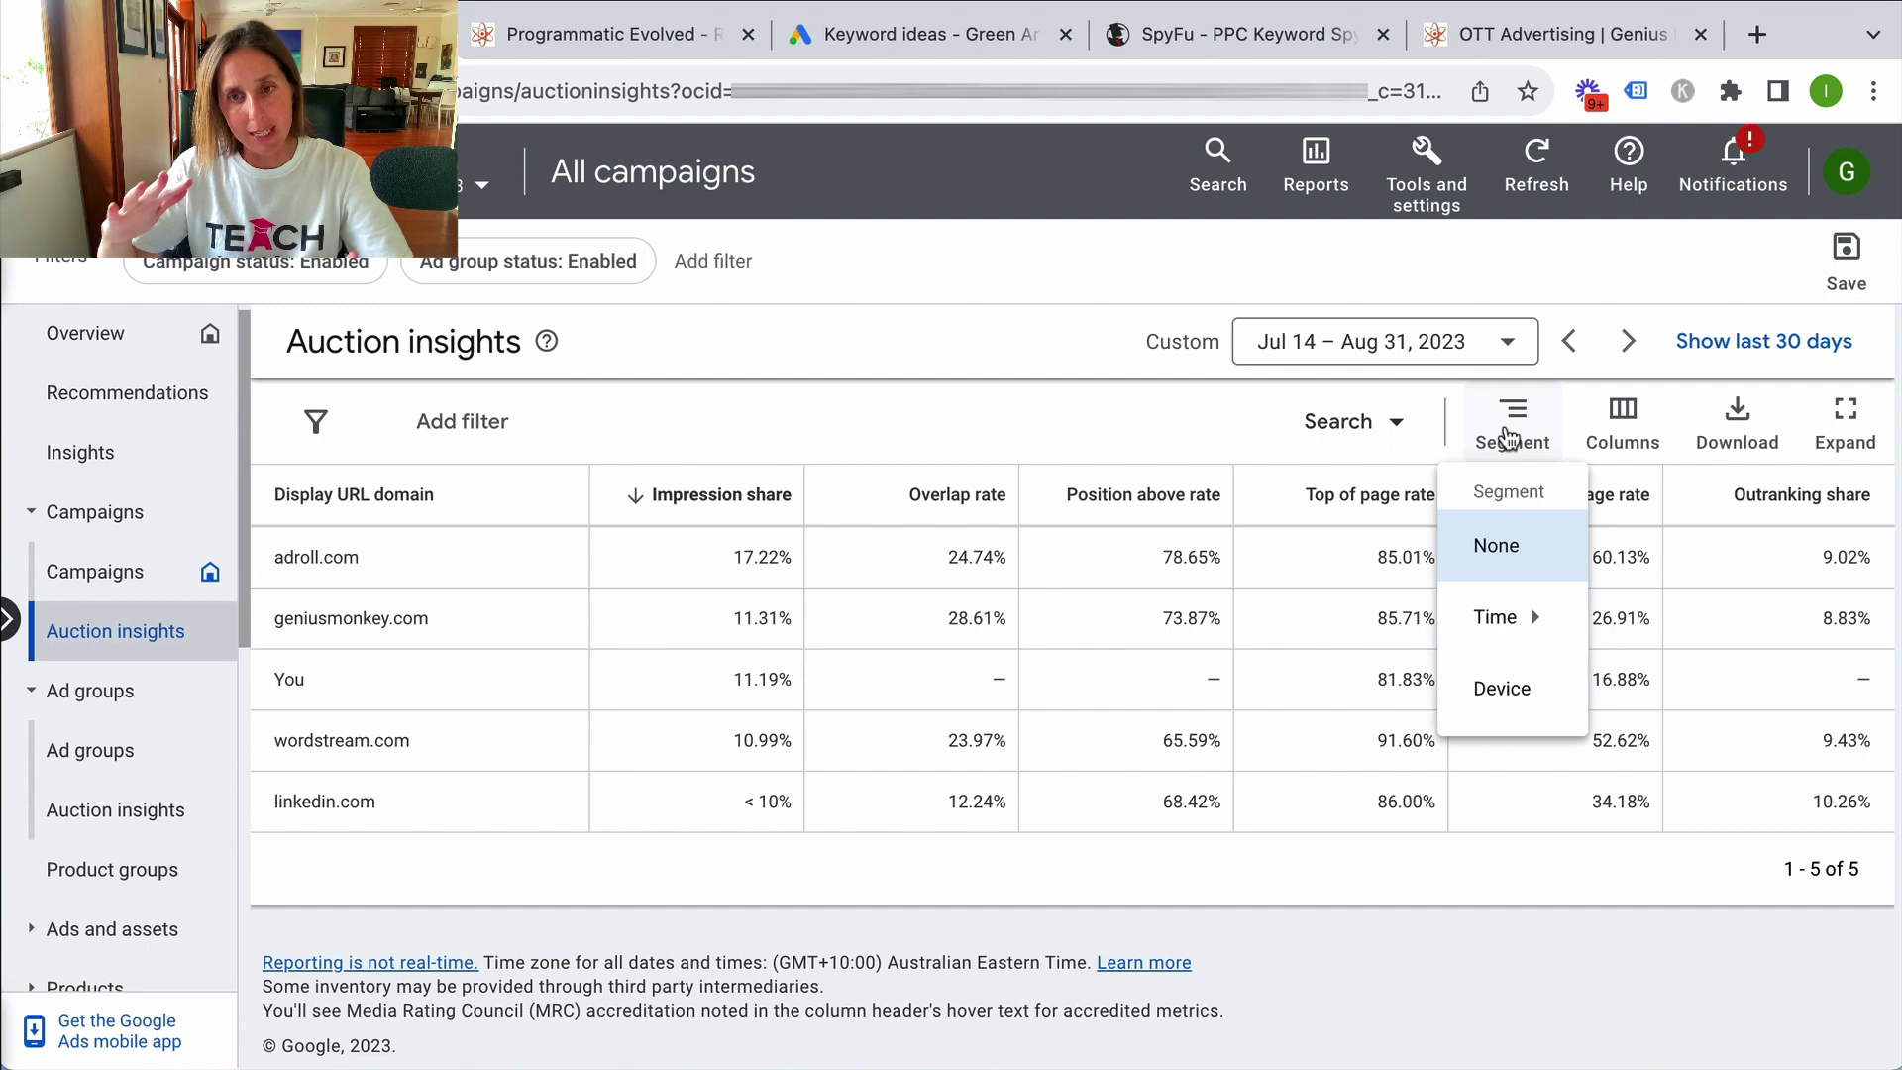
mouse_move(1511, 619)
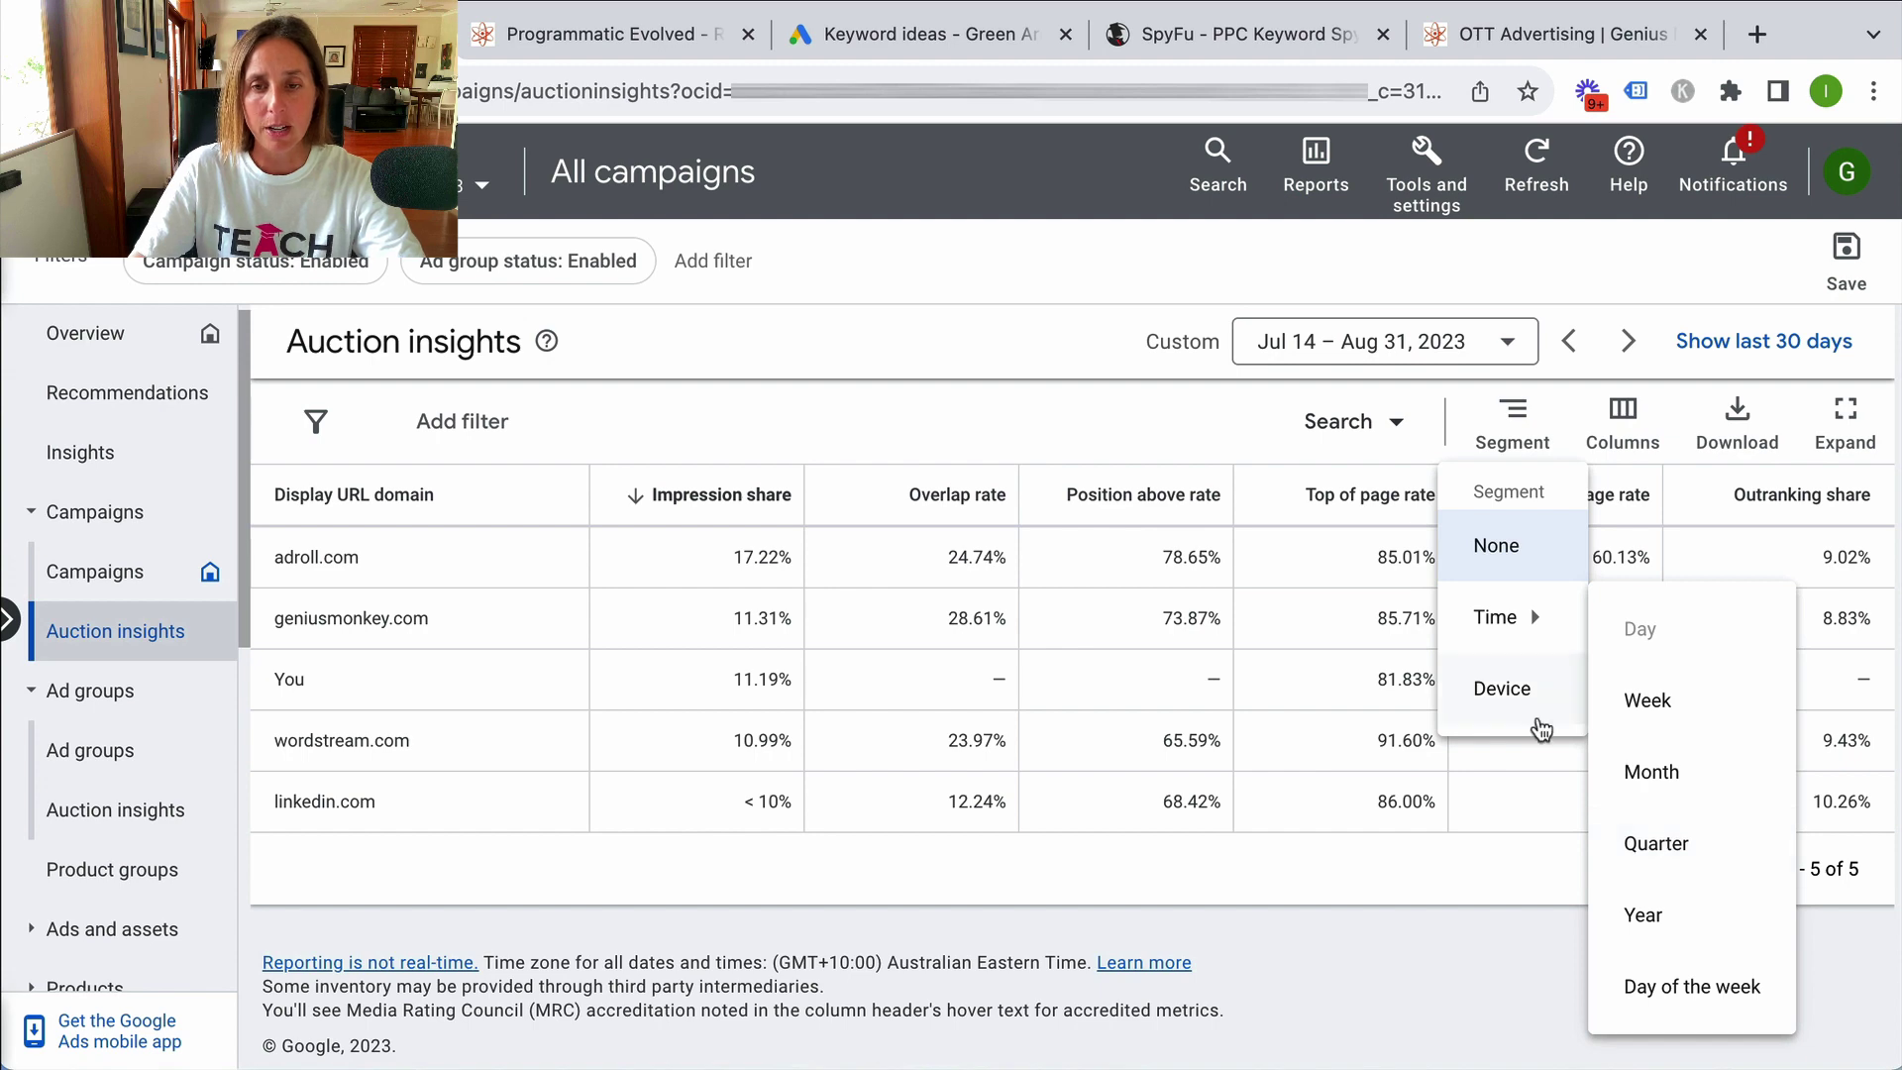
Segment Auction insights by Device and review the 19.29% and 89.23% values.
click(1502, 689)
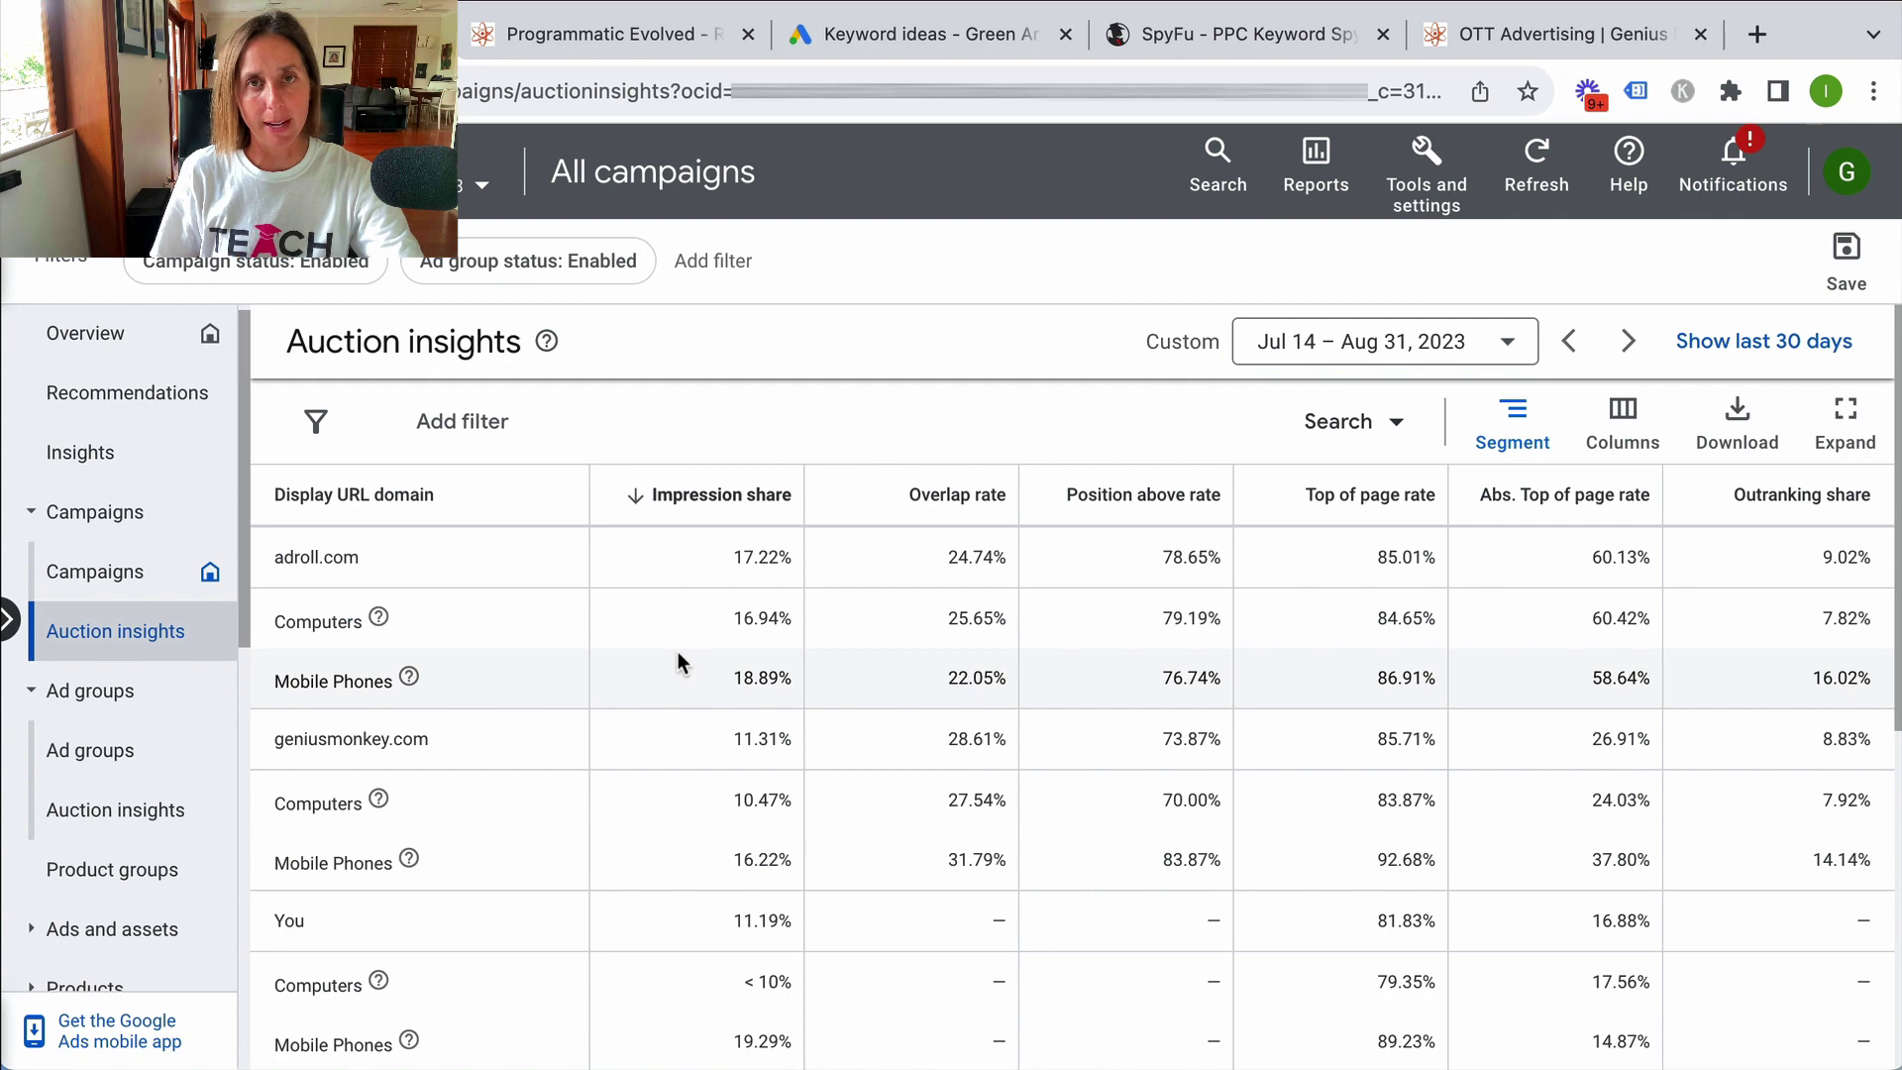
scroll(678, 651, down, 2)
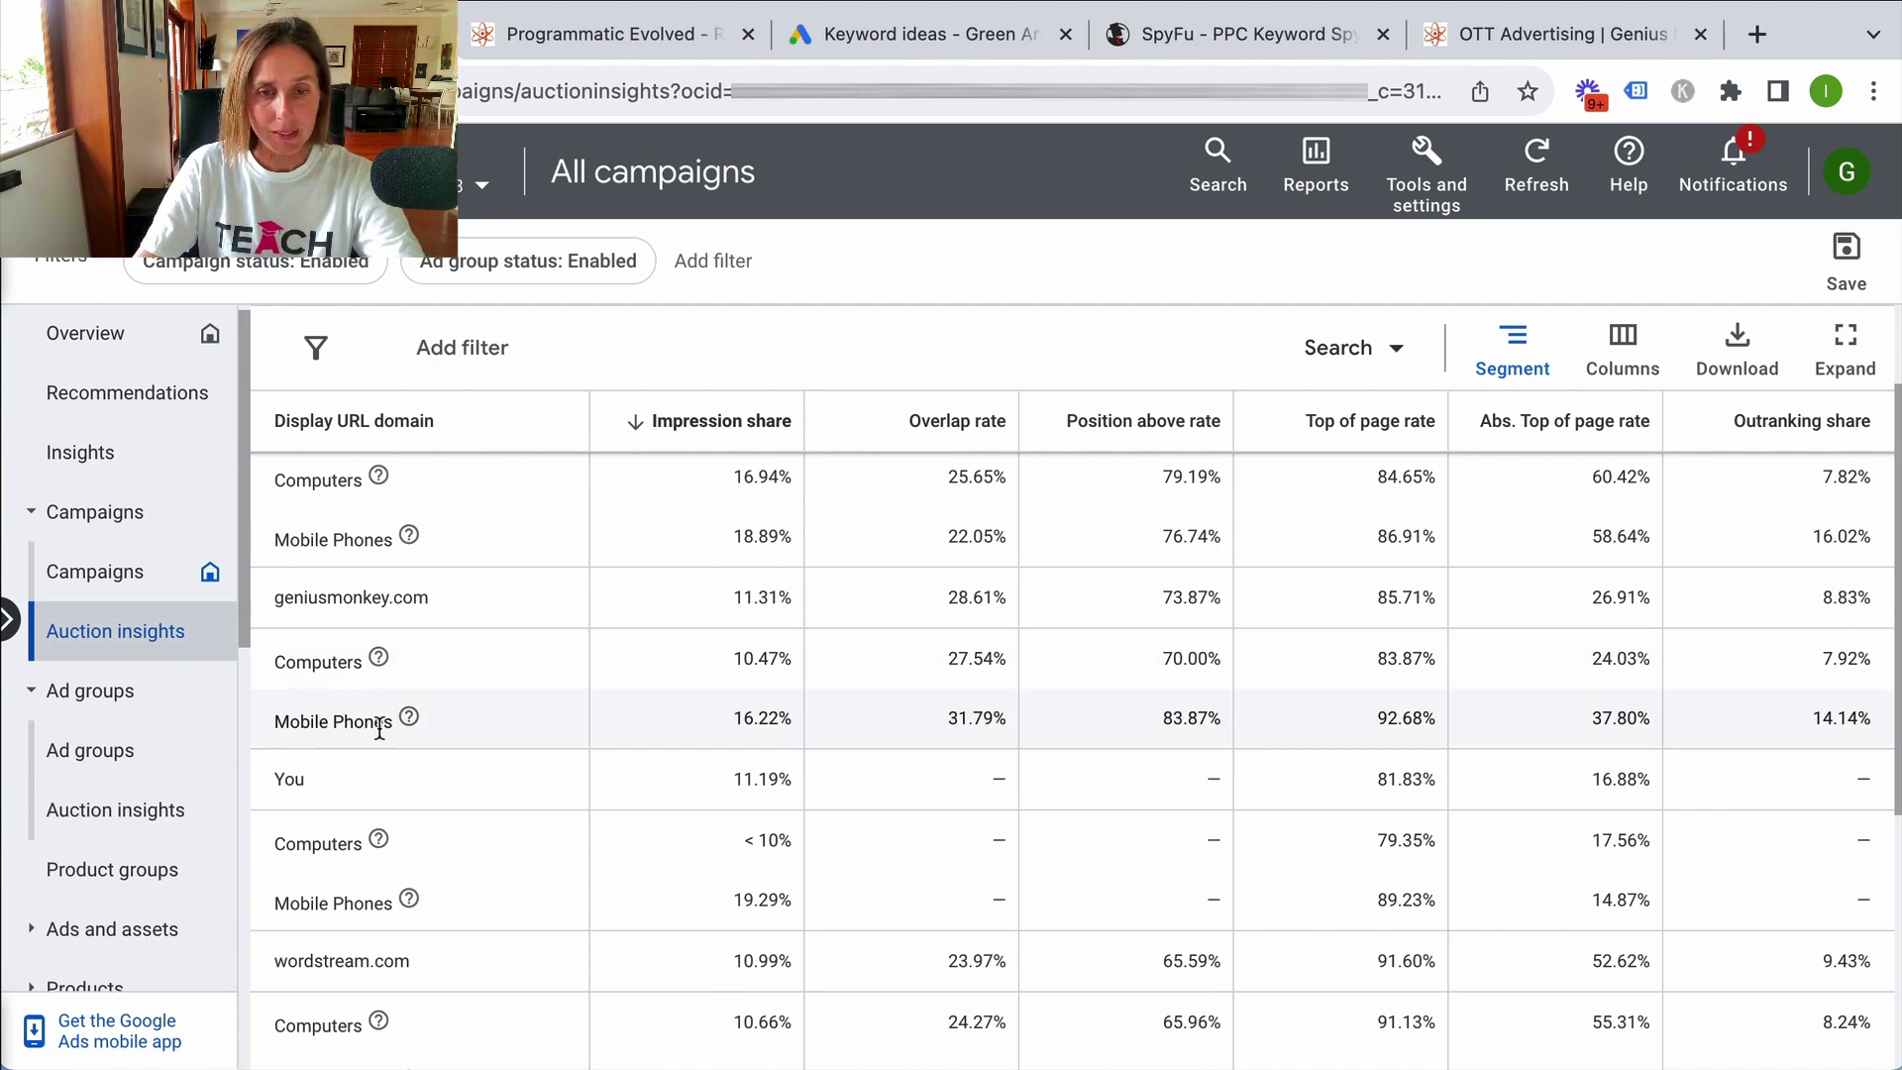
scroll(645, 793, down, 2)
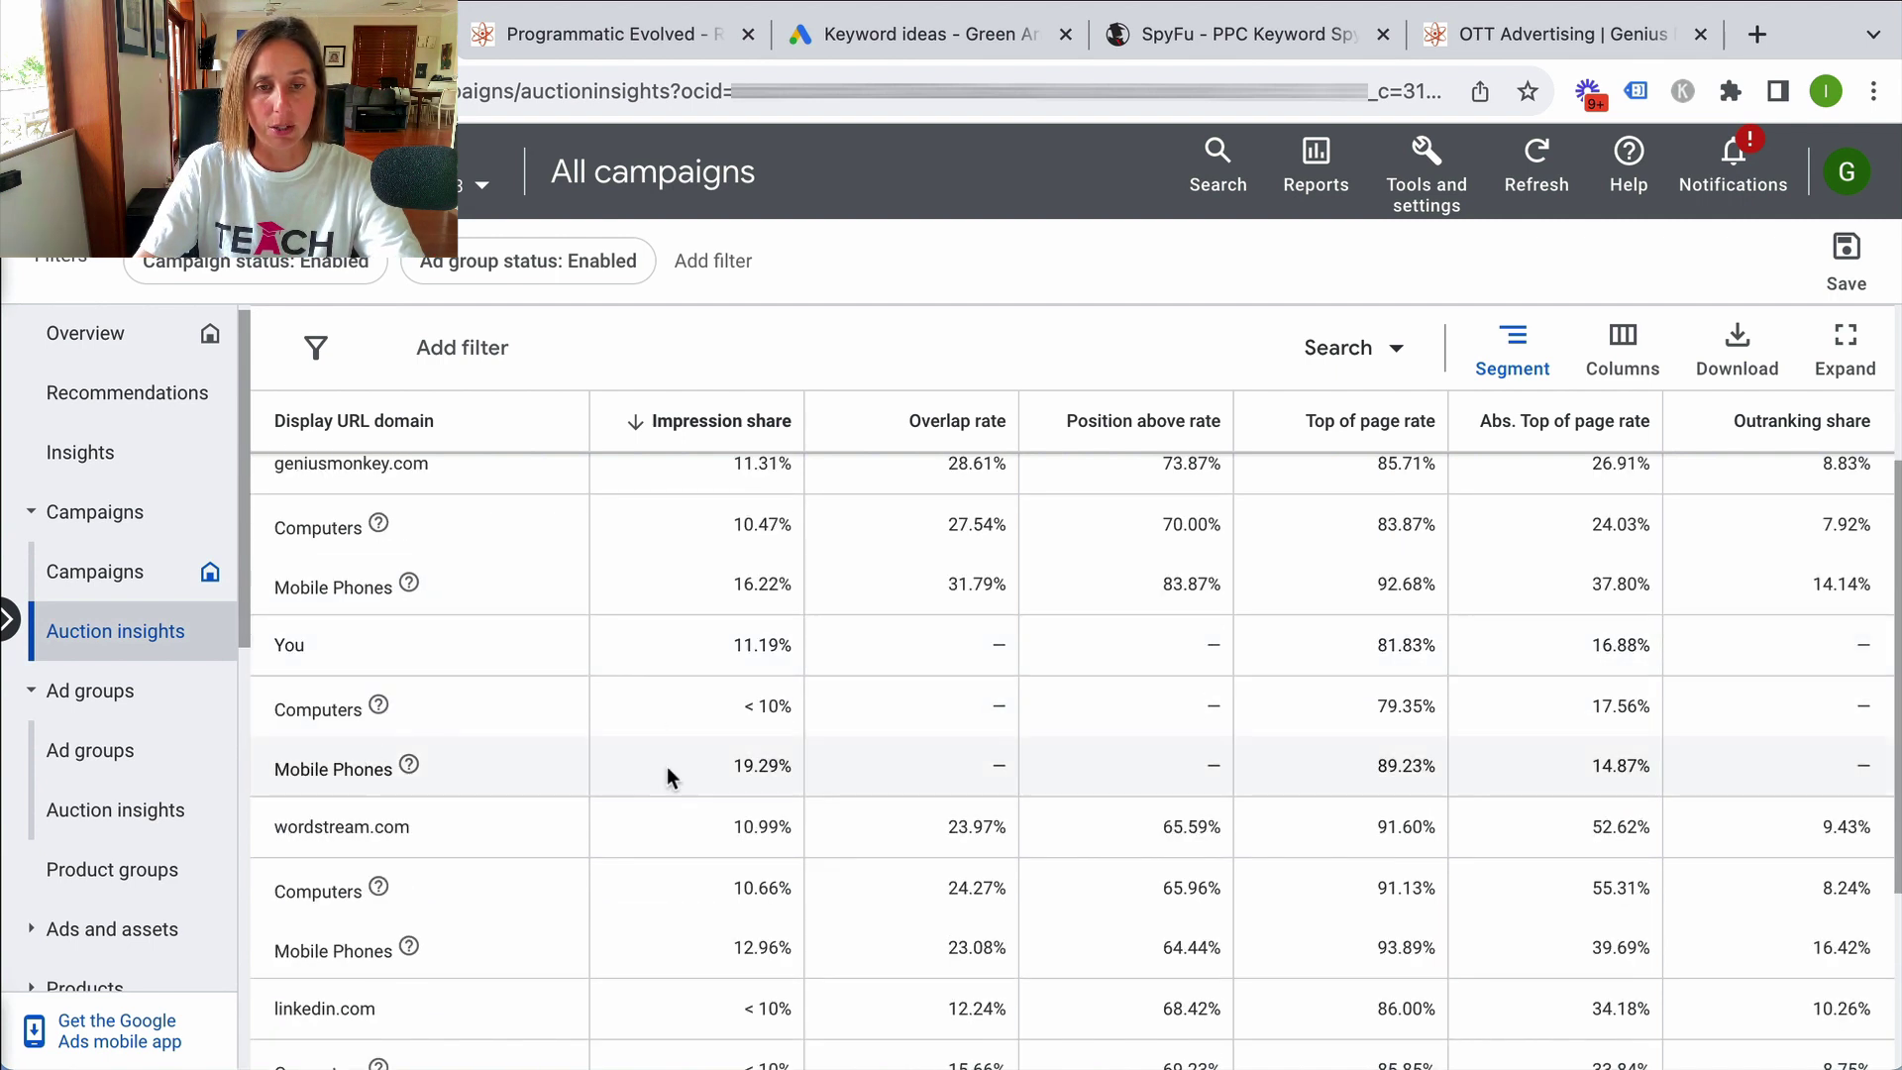
click(792, 783)
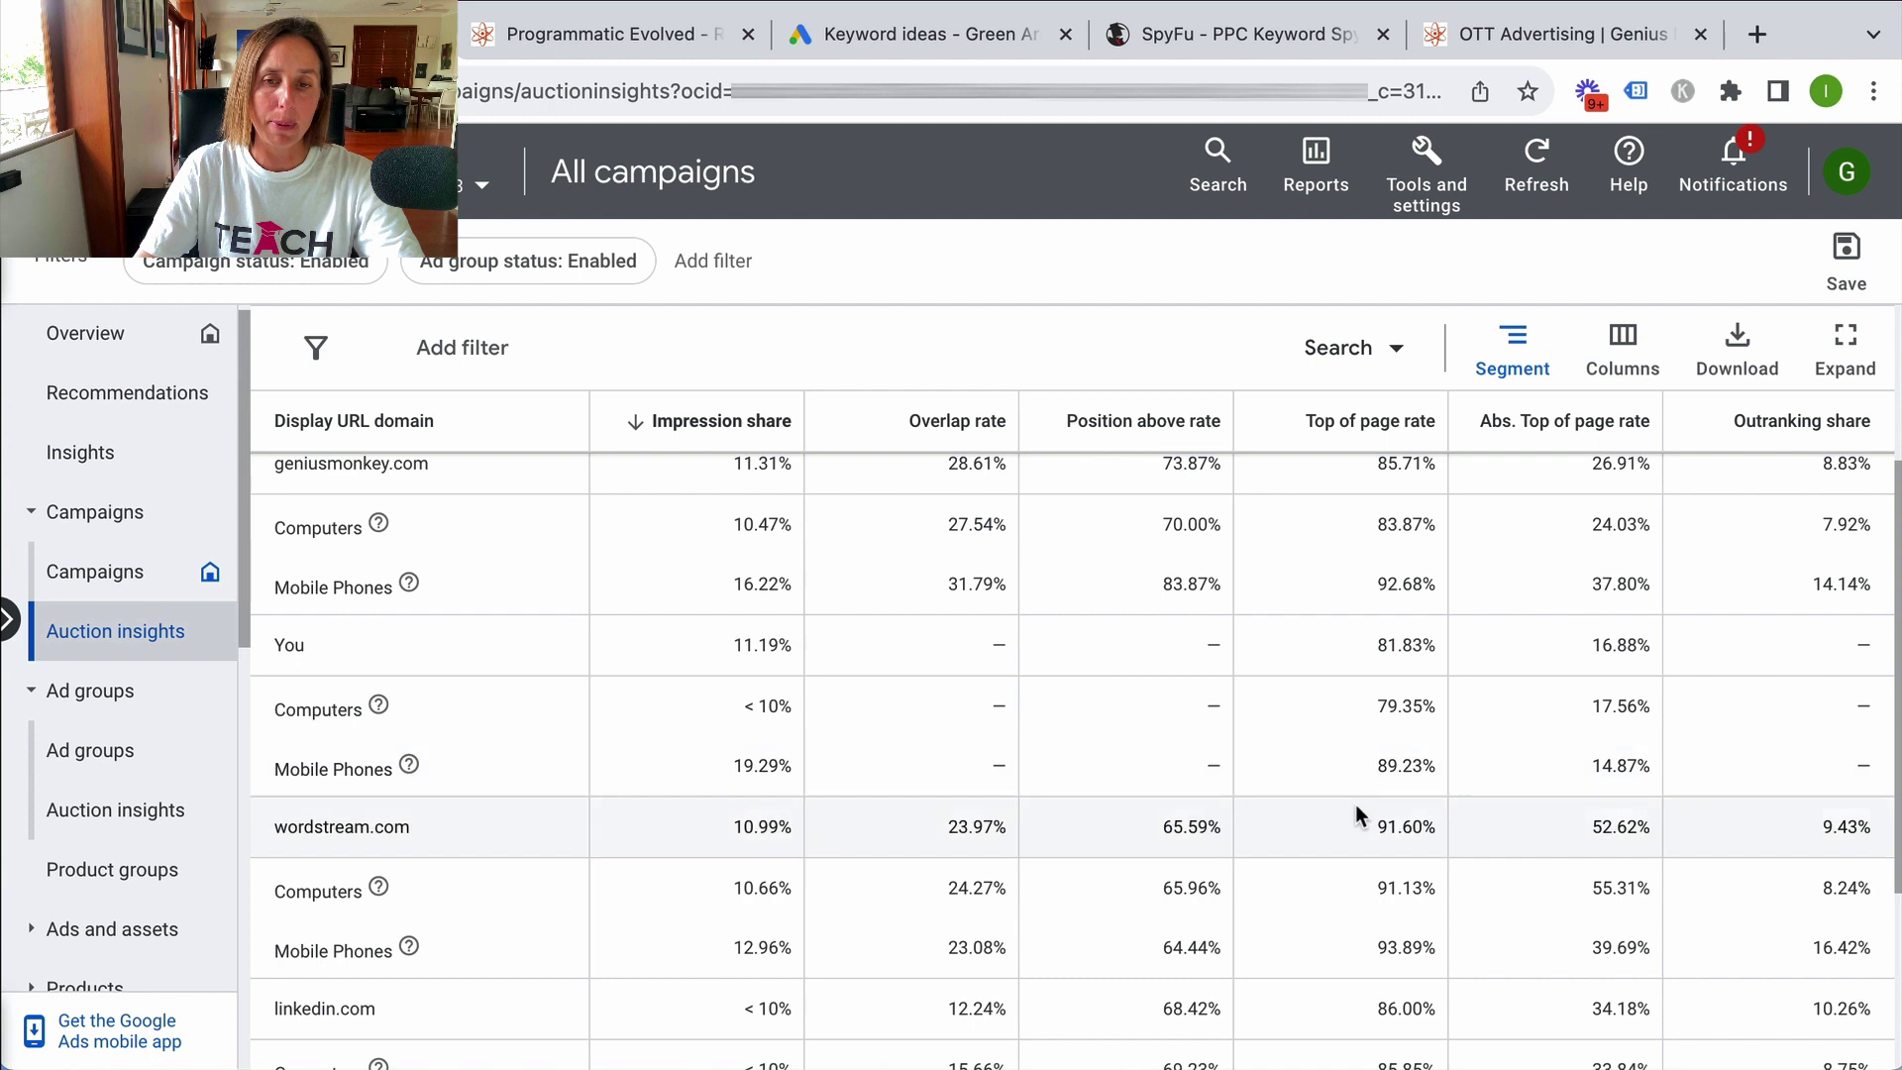
click(1402, 782)
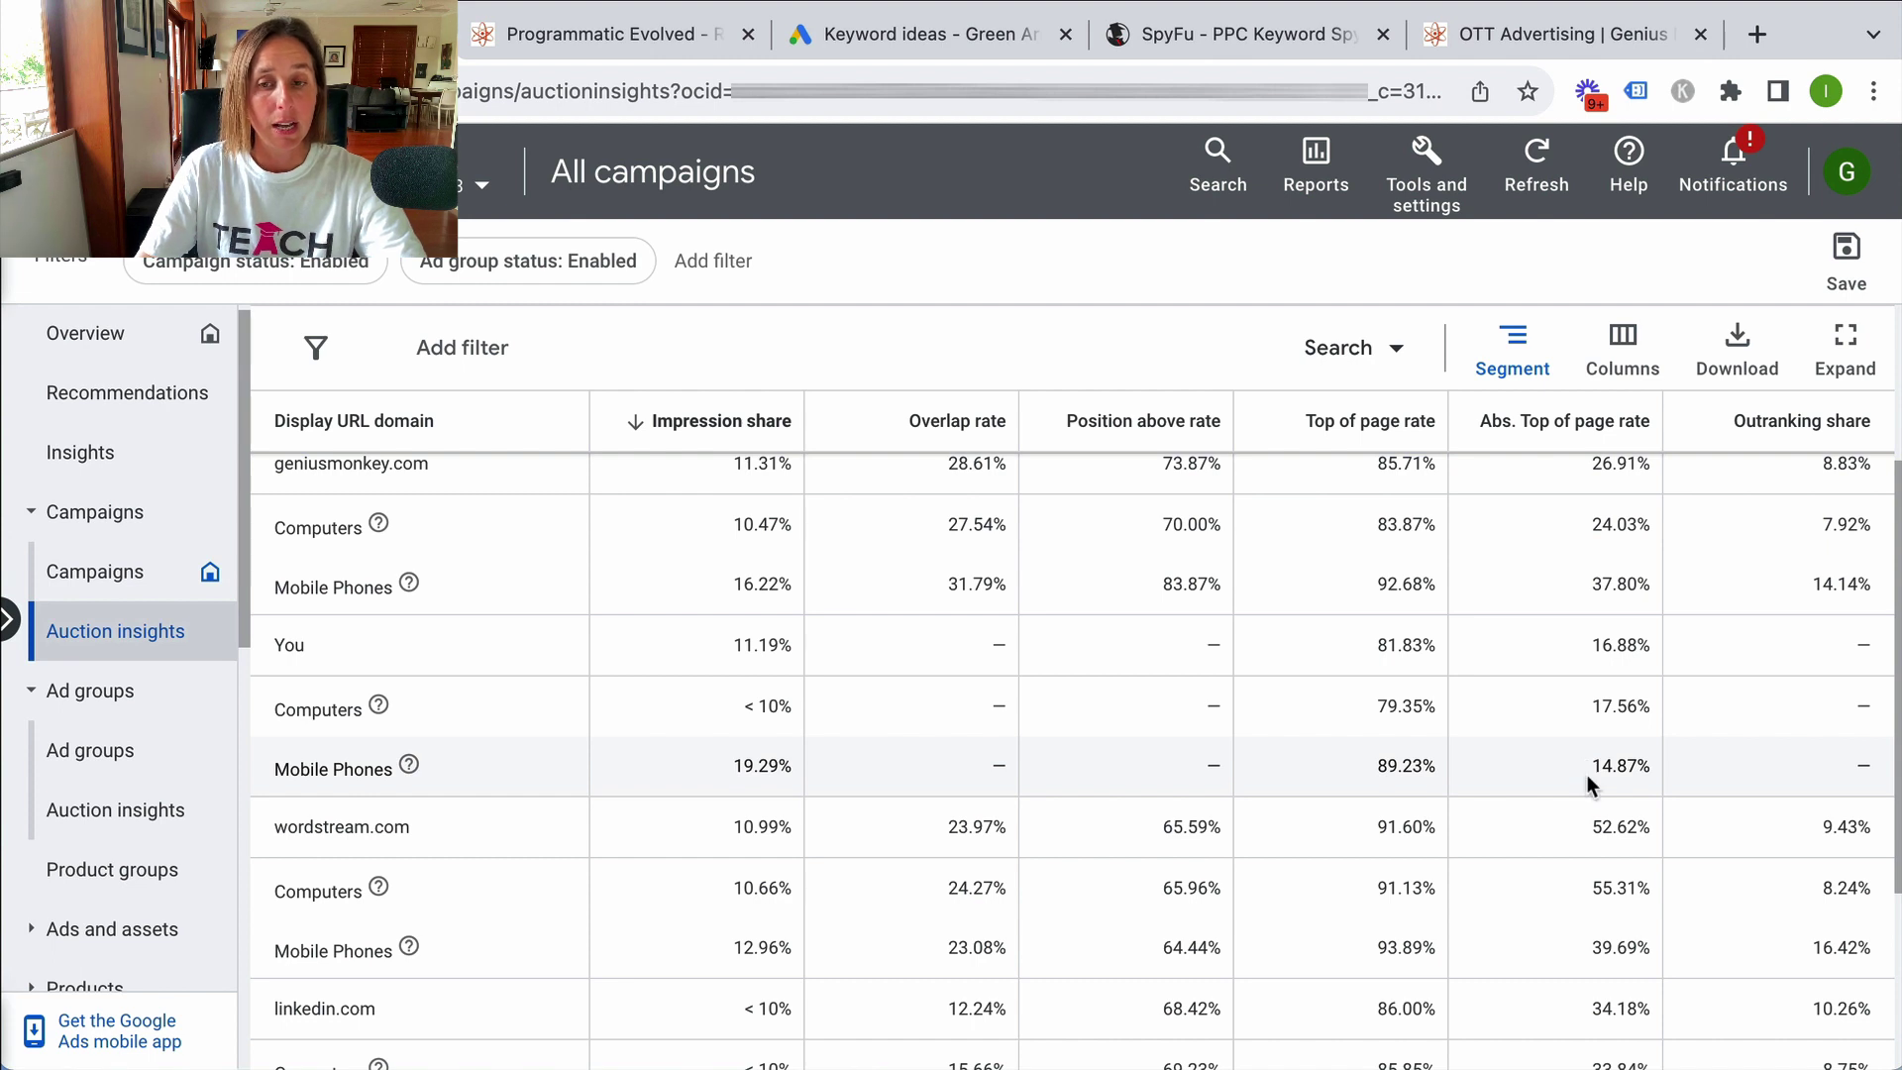
Check wordstream.com's 55.31% computer absolute-top rate, then set Segment back to None.
scroll(1587, 777, down, 1)
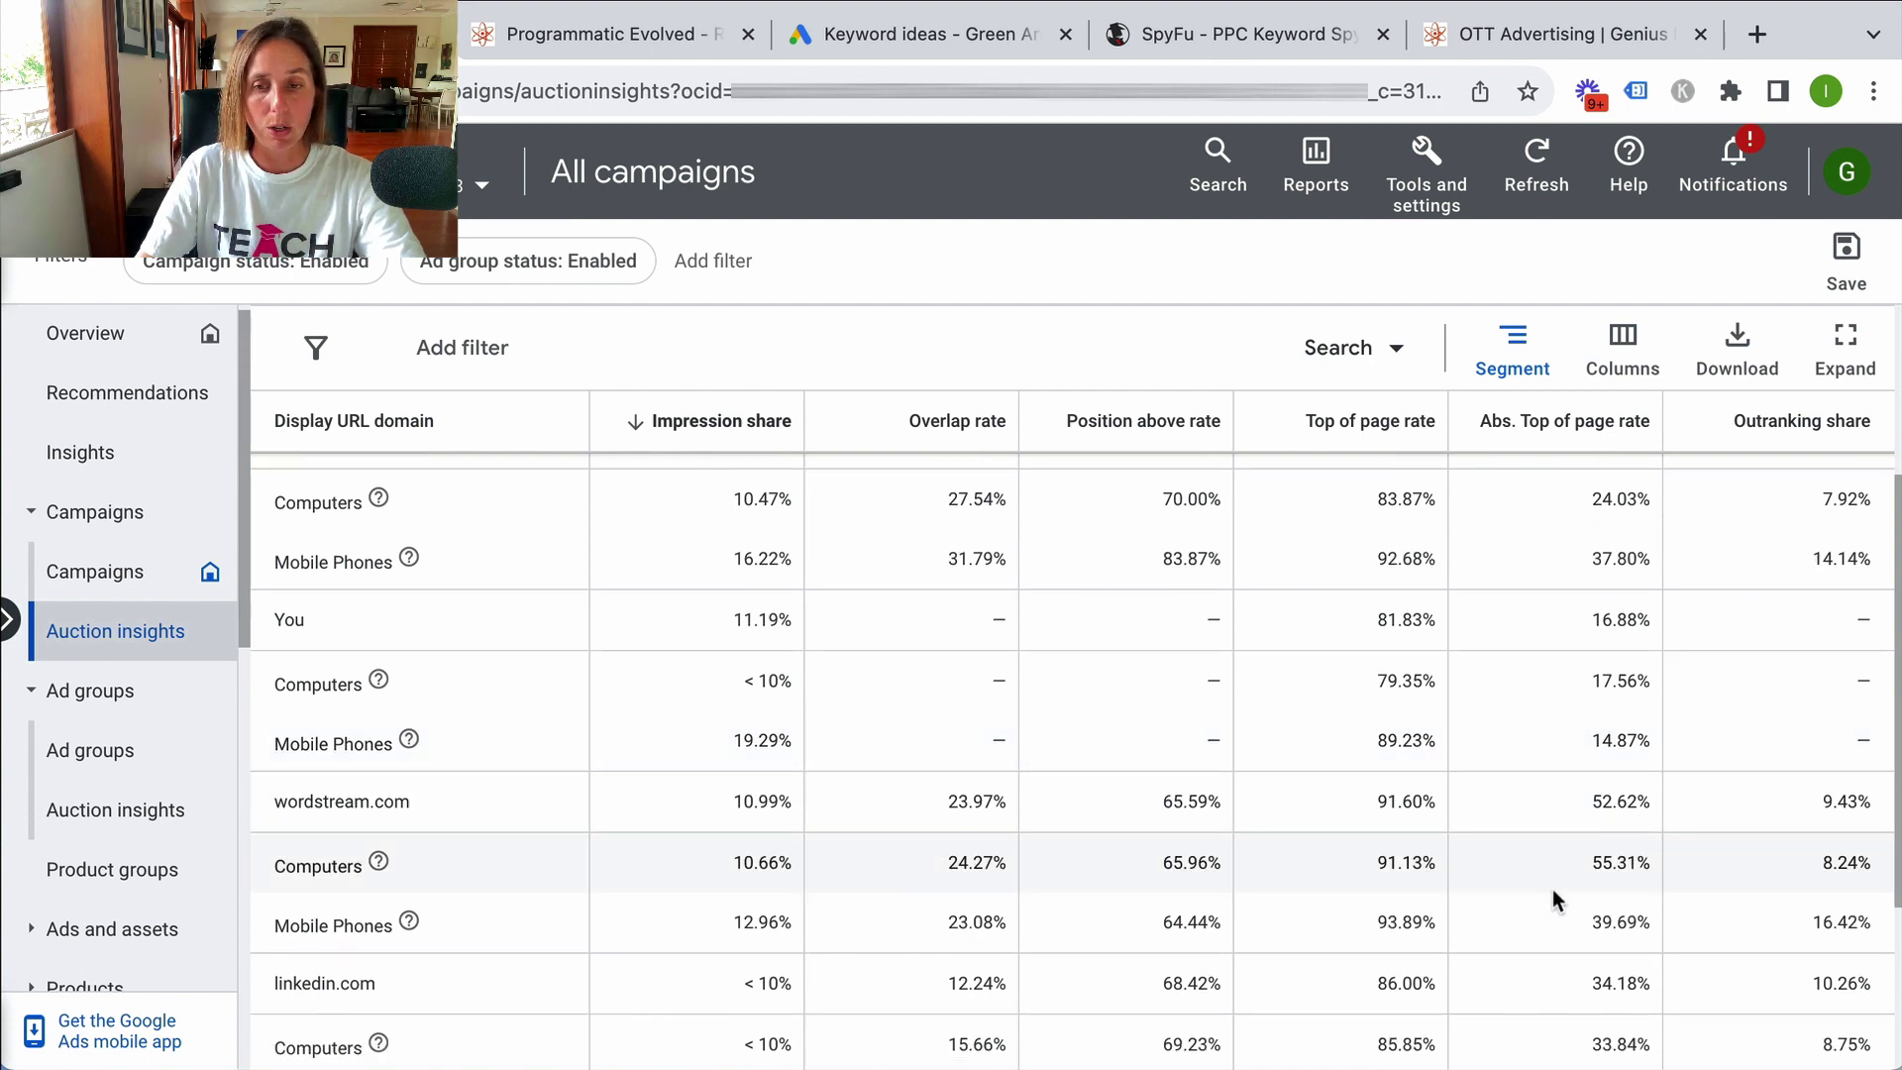
drag(1578, 862, 1631, 874)
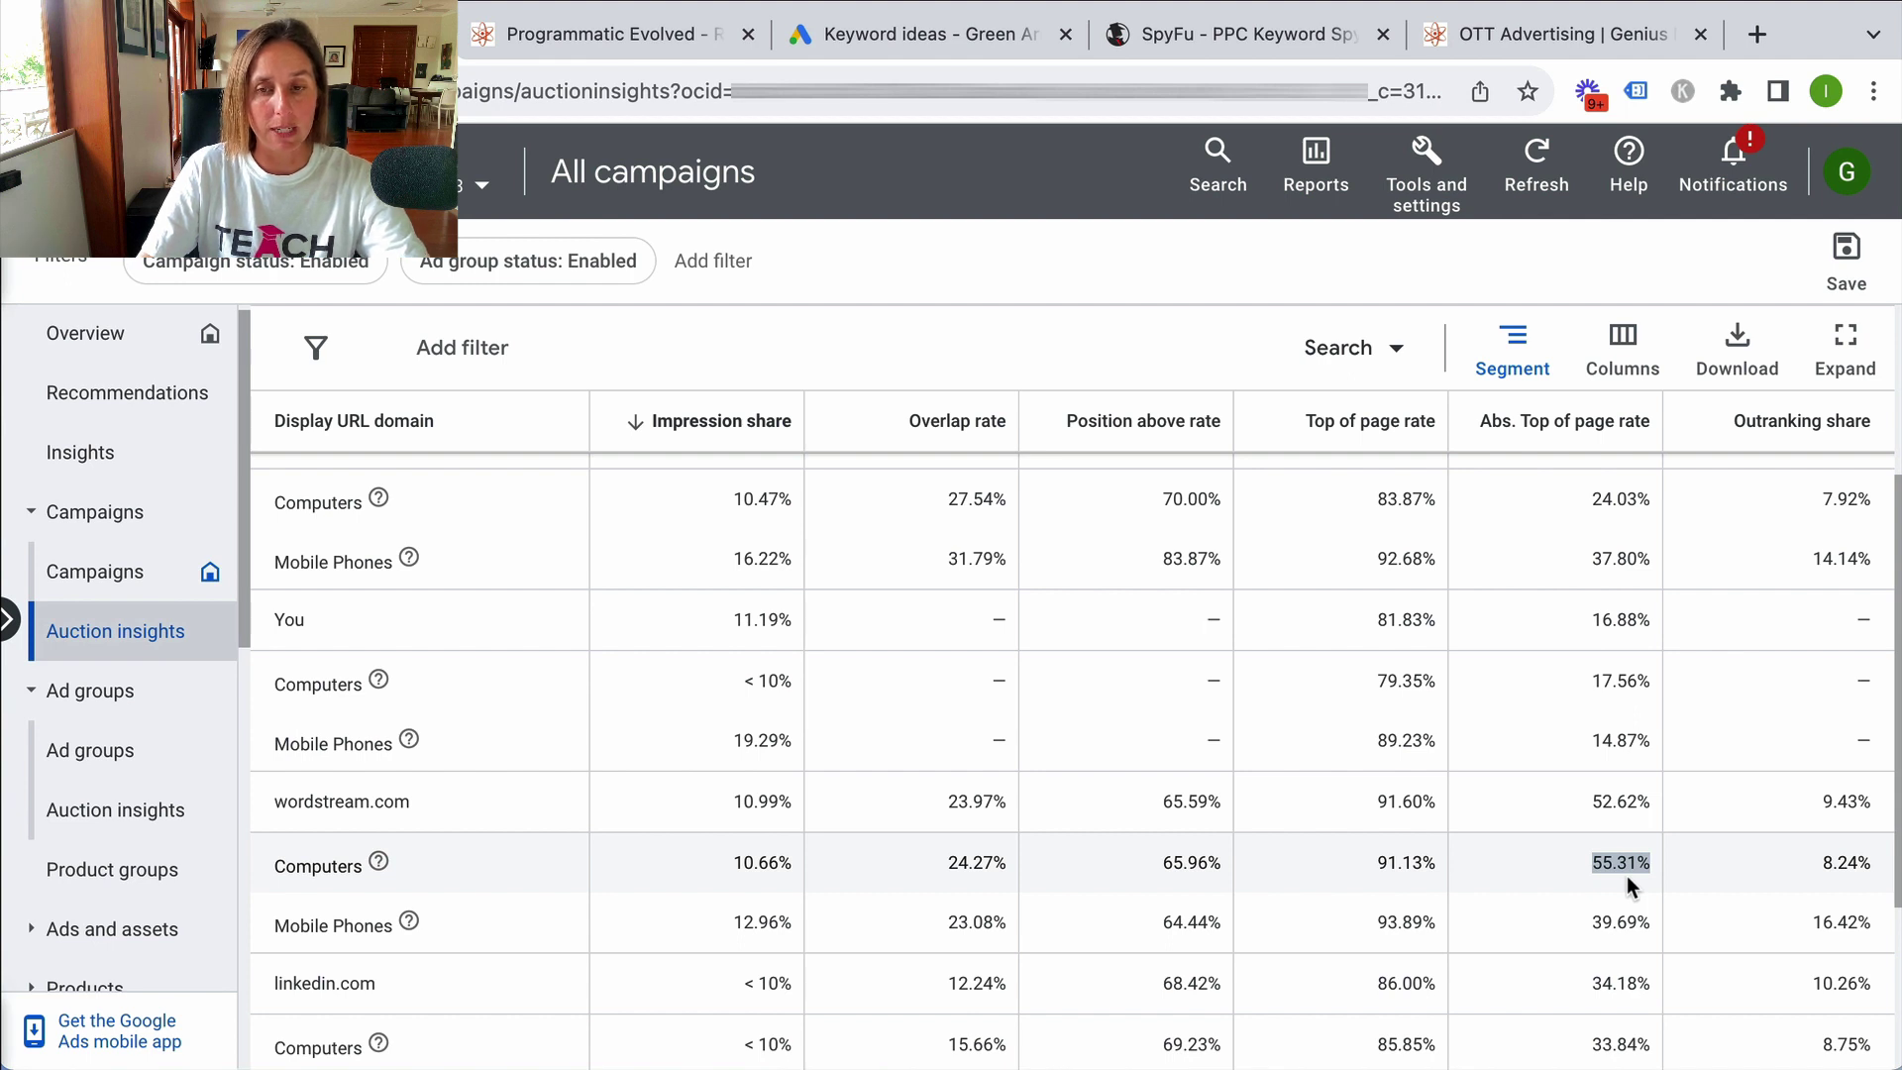
click(1638, 926)
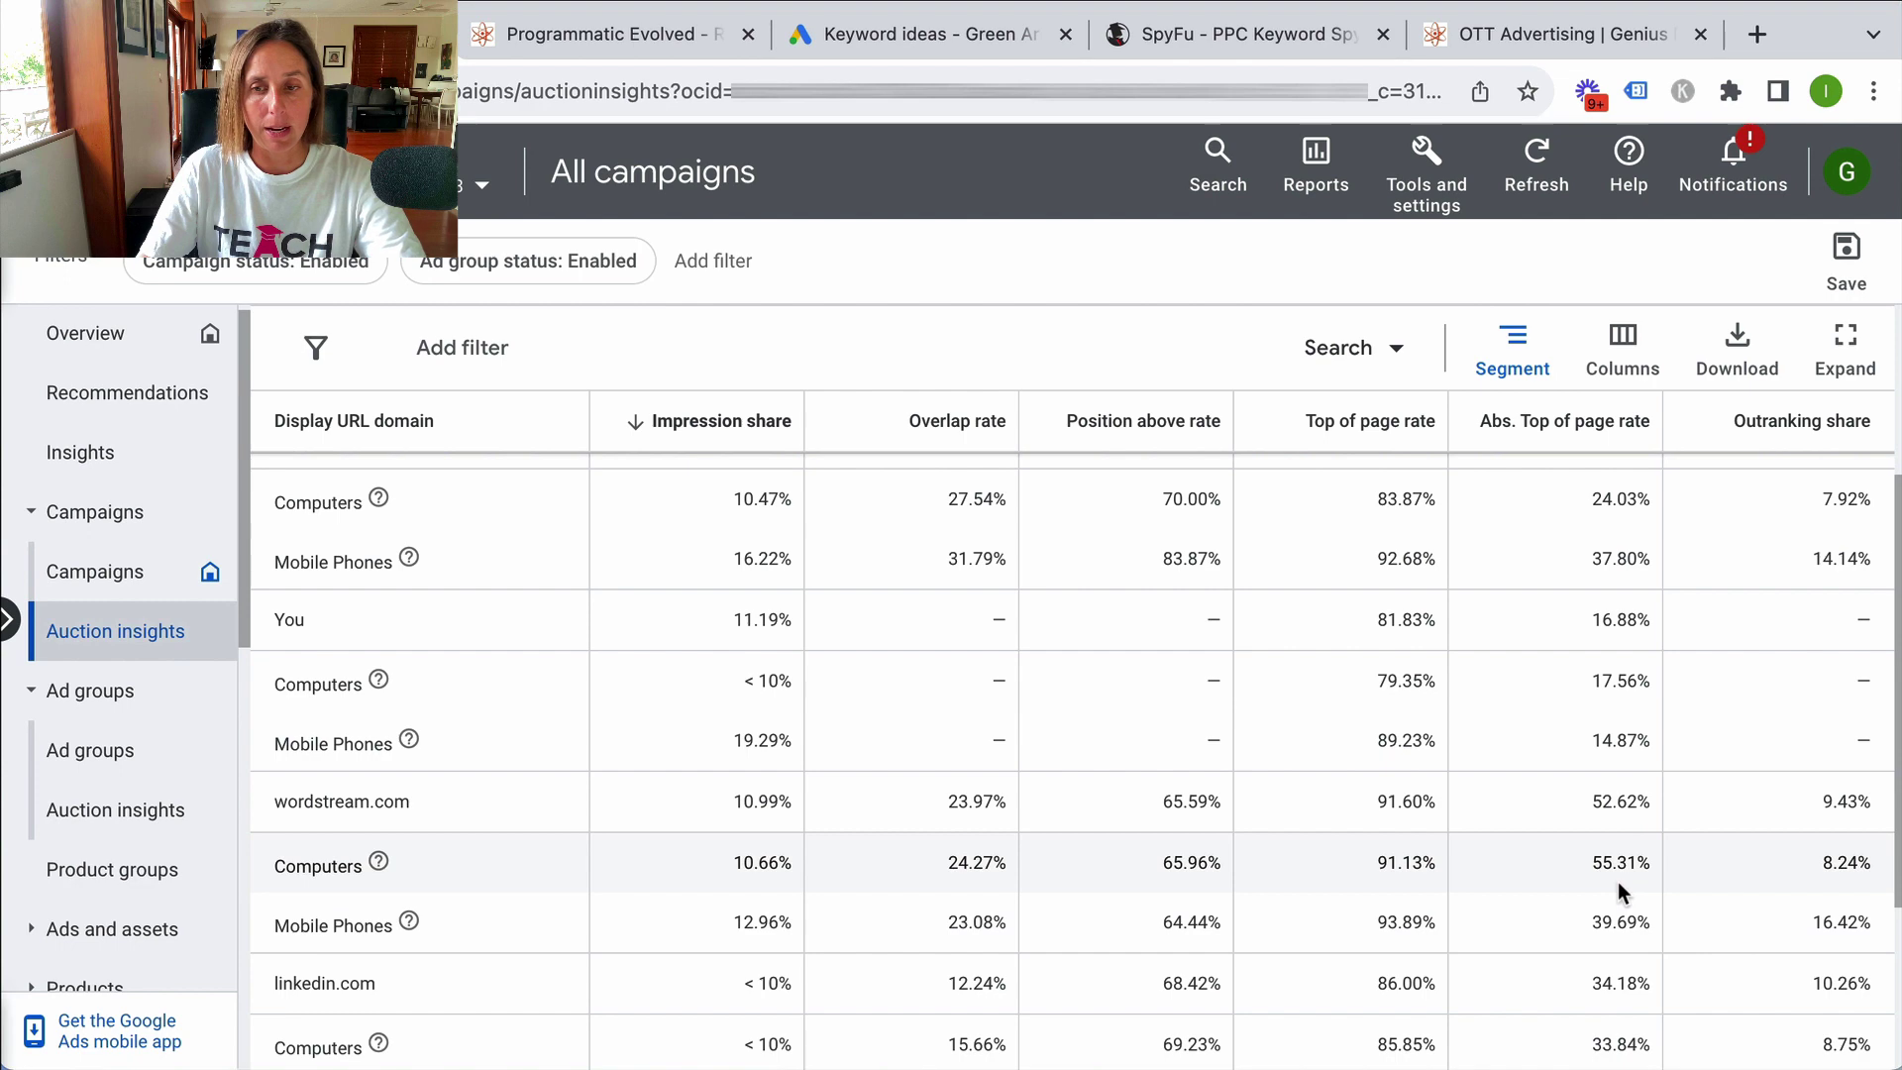
scroll(1619, 890, down, 2)
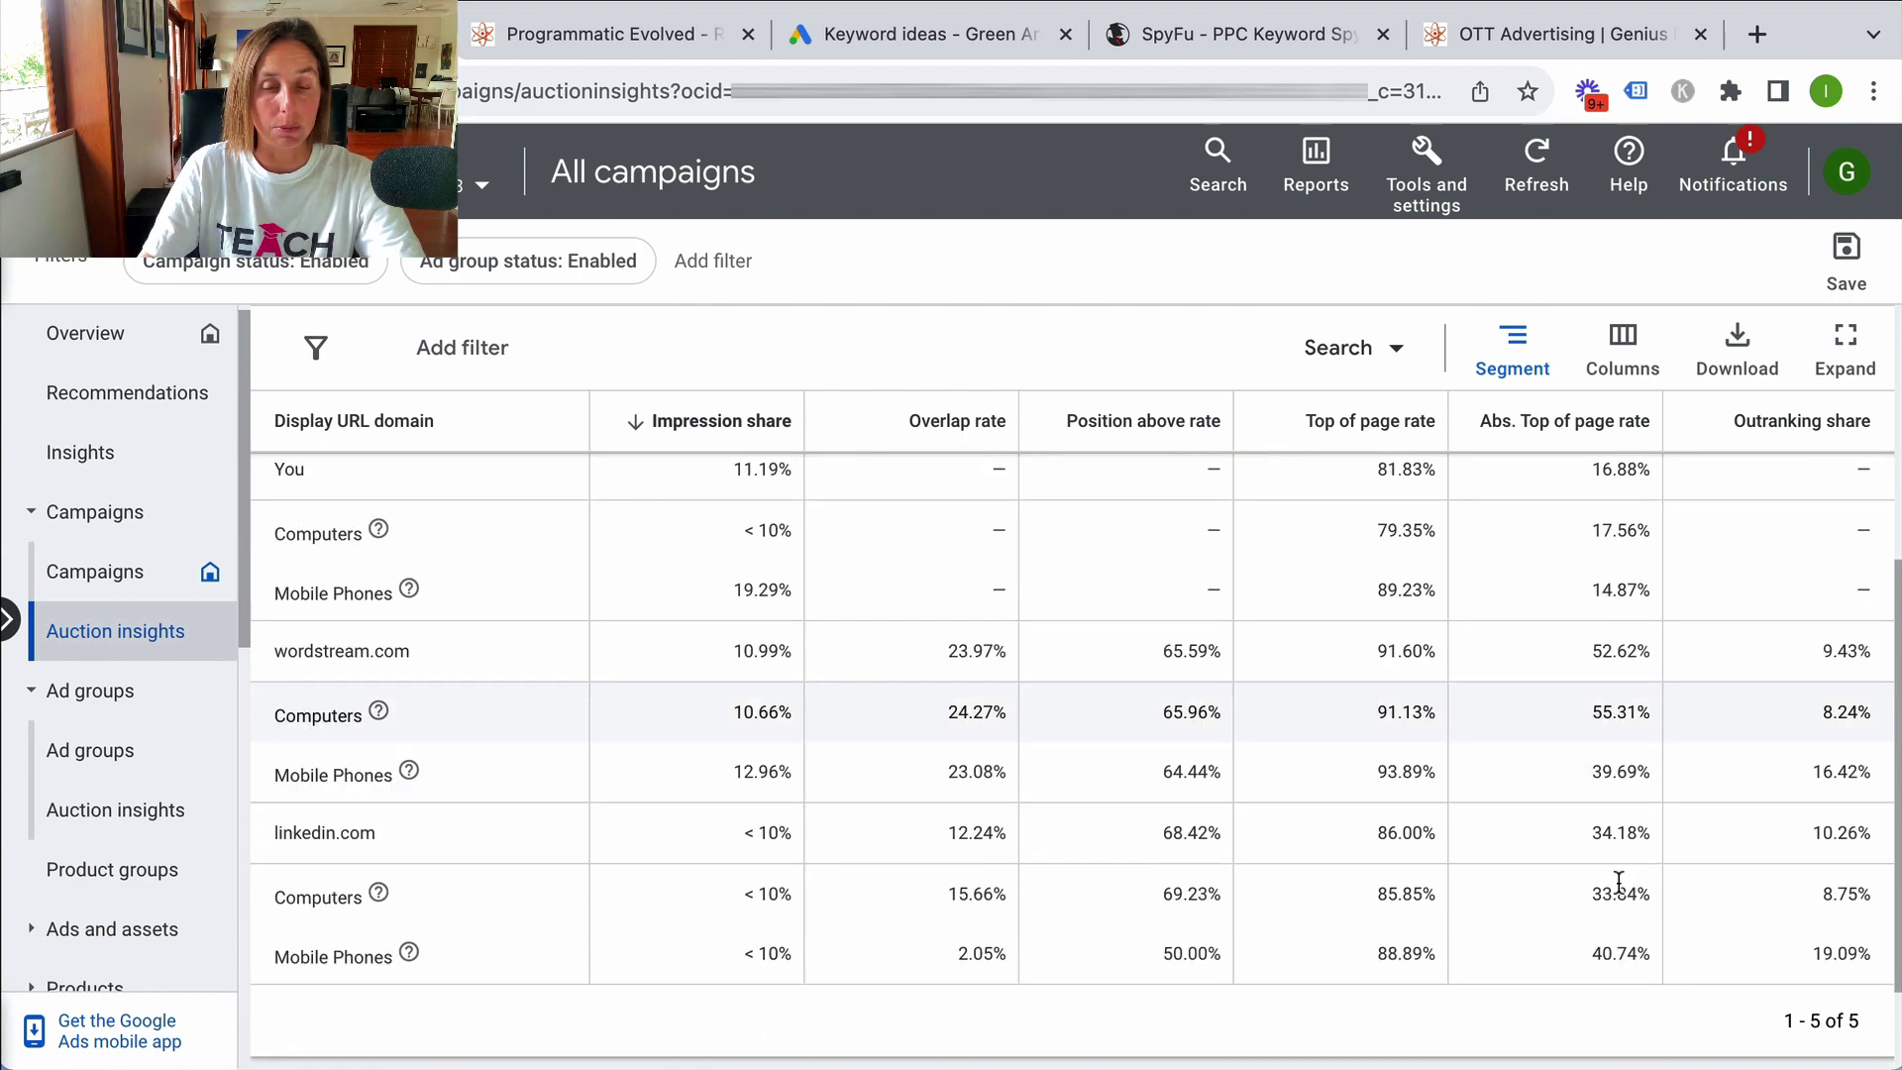
scroll(1619, 889, up, 5)
click(1508, 436)
click(1477, 540)
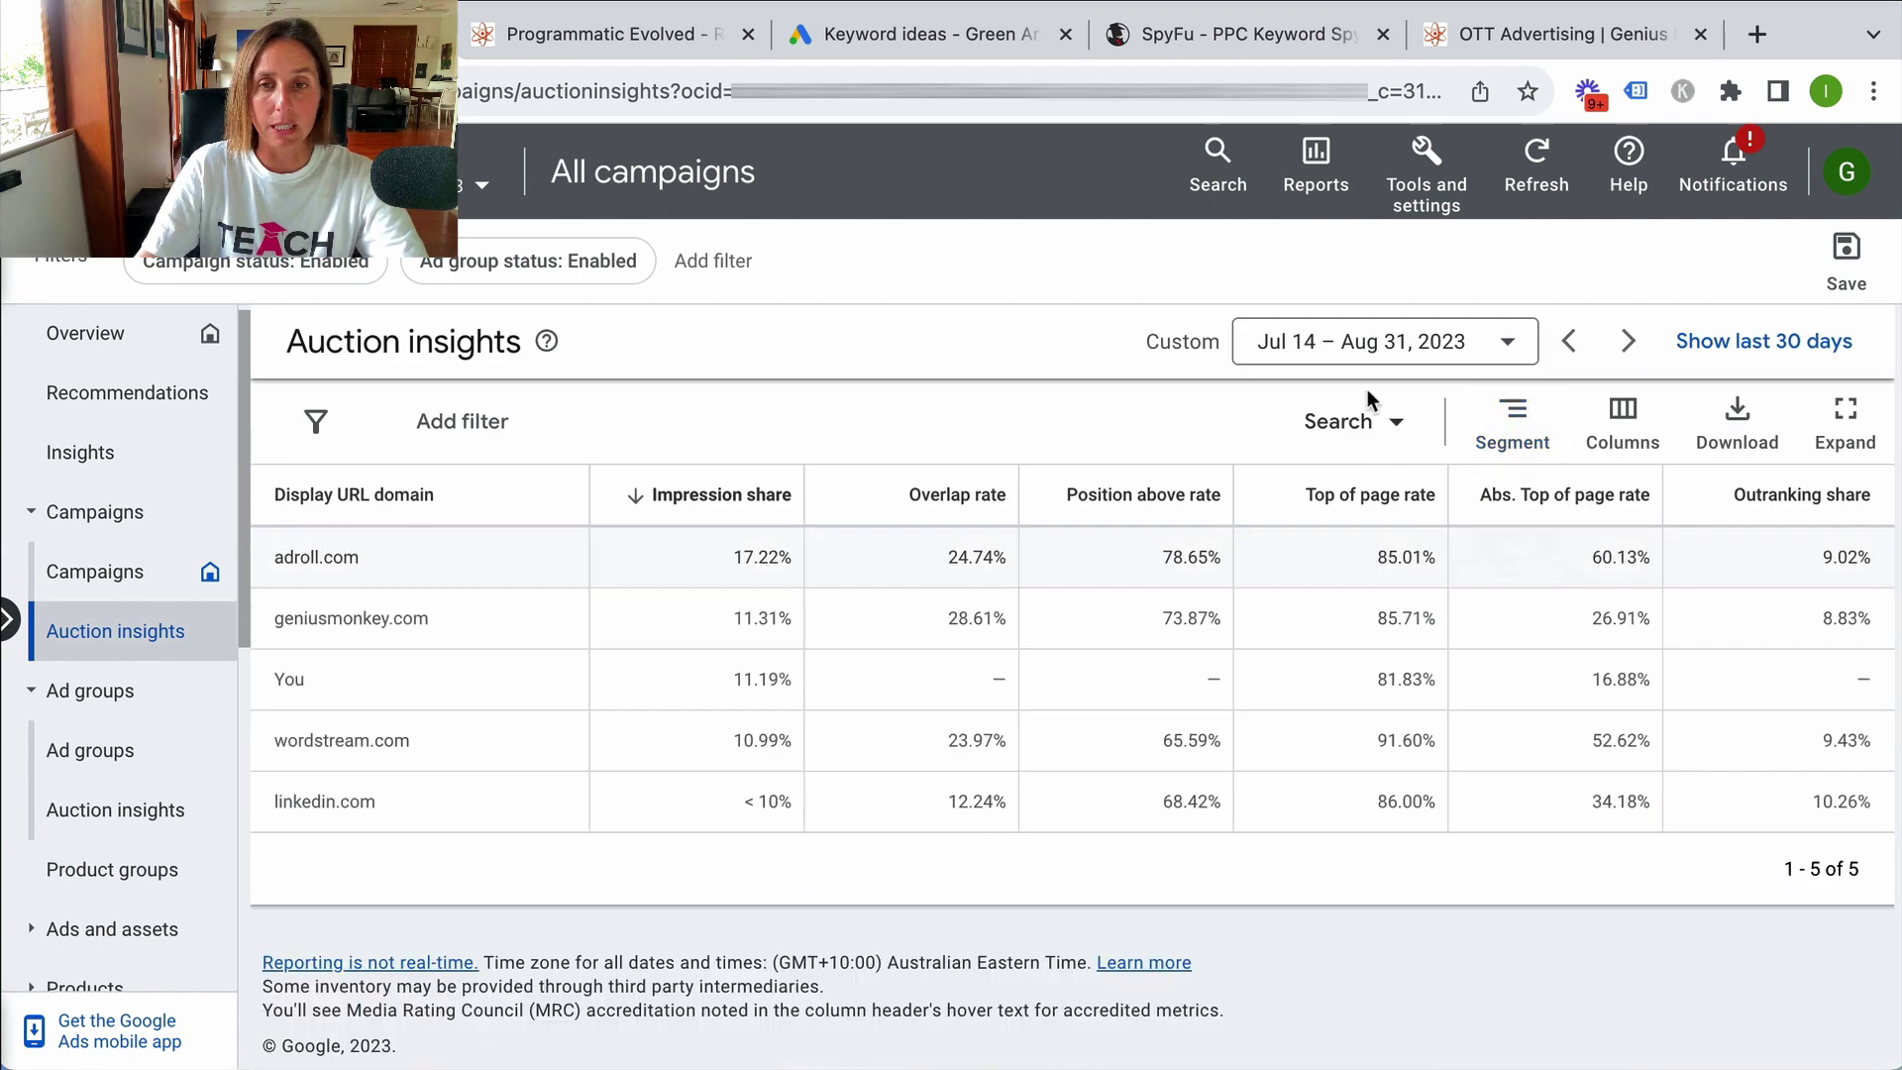